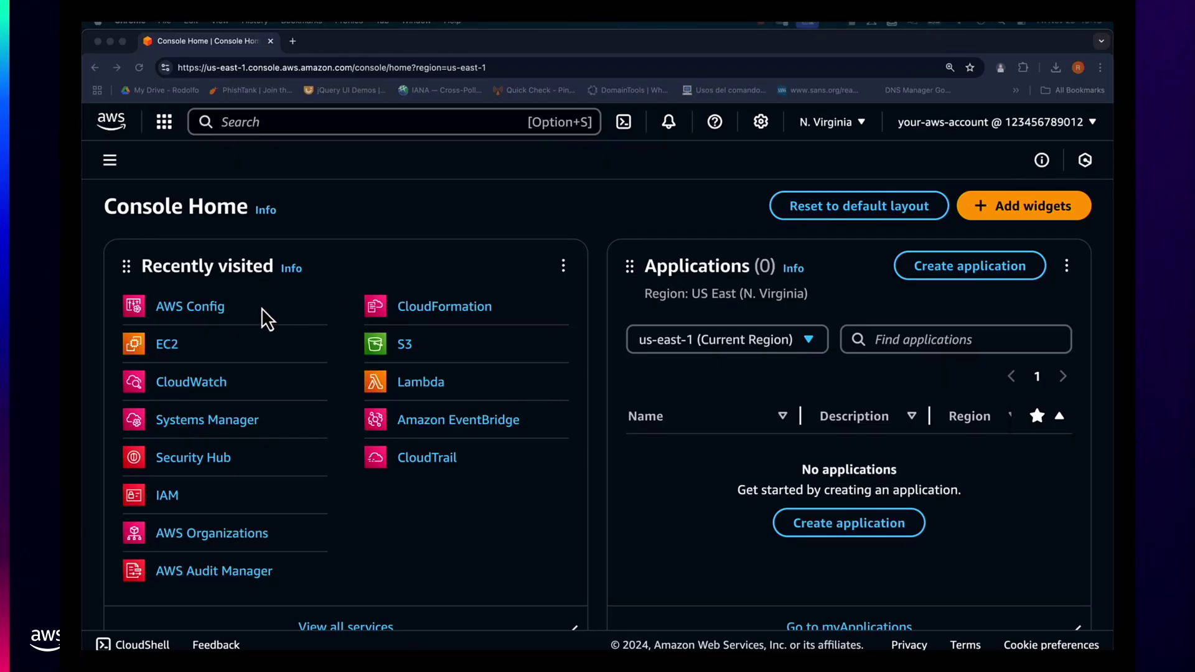
# - Filter the AWS Config resource inventory by the resource type AWS EC2 Instance
pyautogui.click(184, 321)
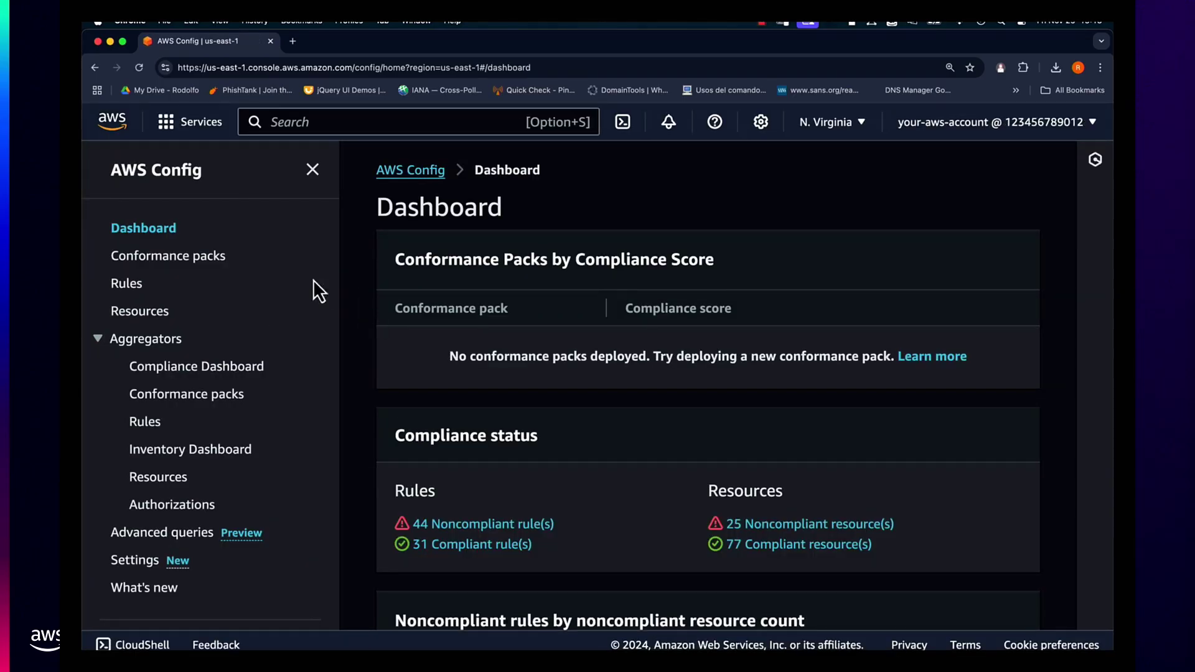
pyautogui.click(150, 313)
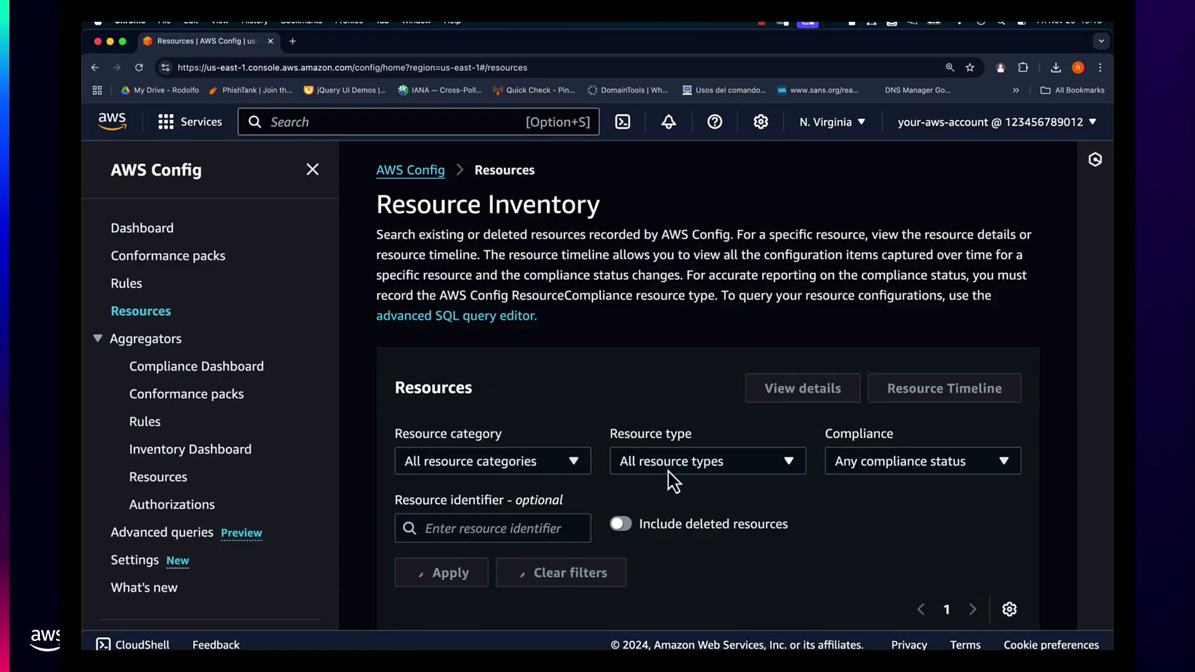
pyautogui.click(671, 467)
pyautogui.write('ec2')
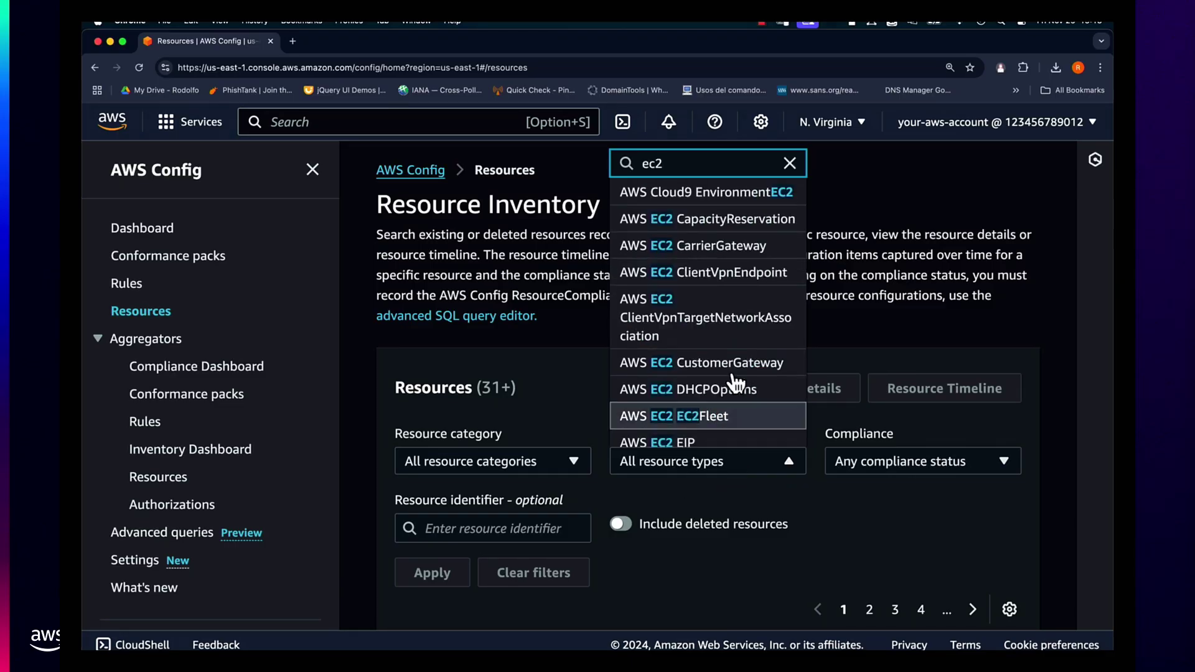
pyautogui.scroll(-5, 732, 381)
pyautogui.scroll(-10, 733, 381)
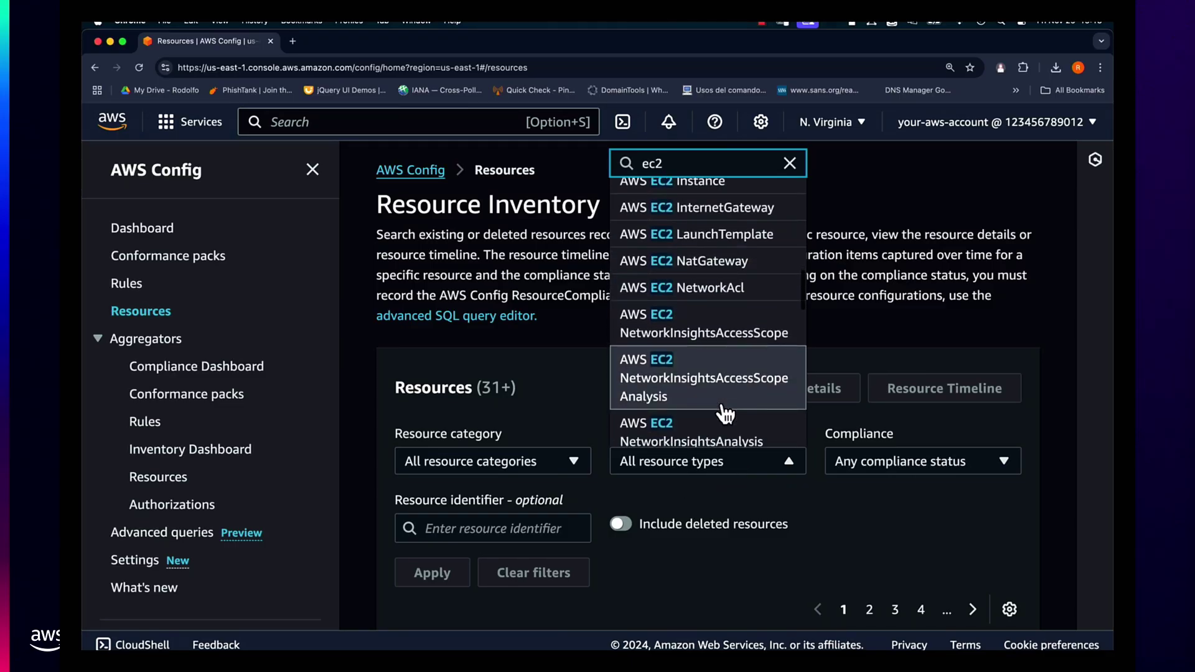
pyautogui.scroll(2, 725, 413)
pyautogui.click(724, 252)
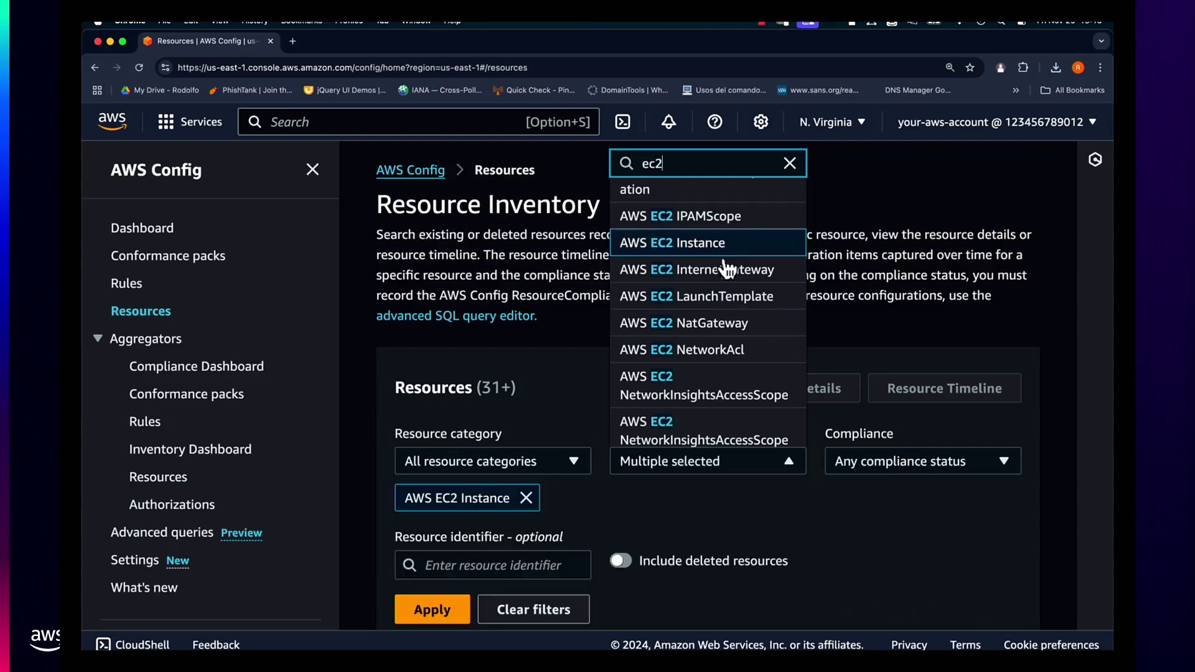
pyautogui.click(434, 612)
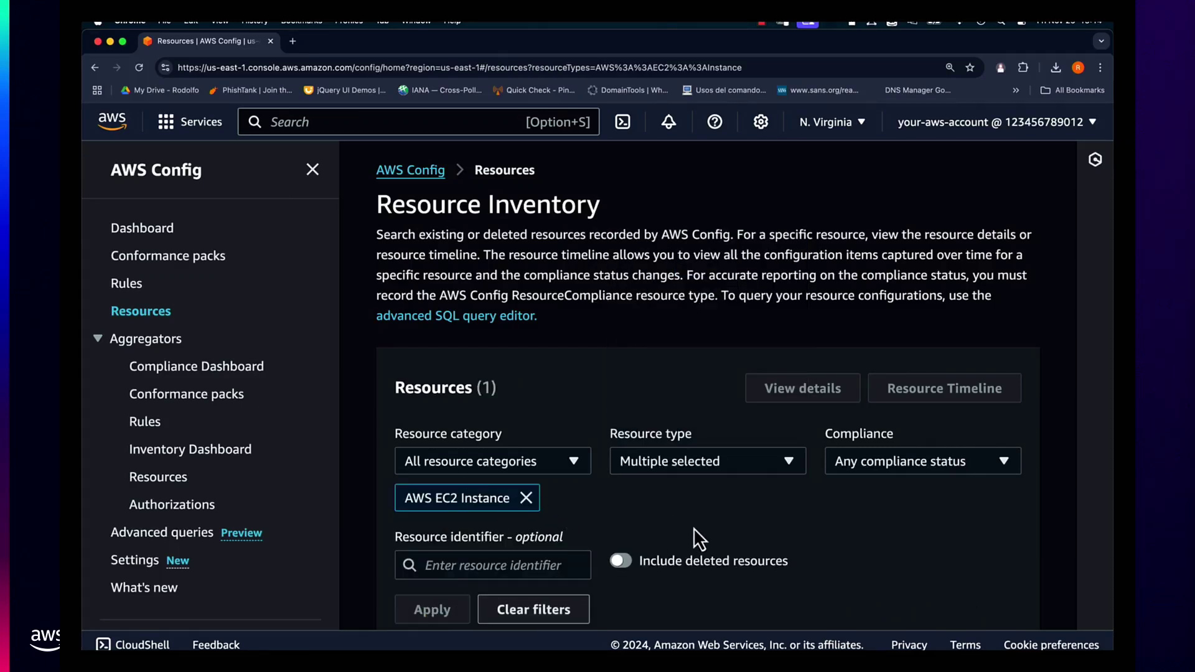
# - Open the listed EC2 instance's details and examine its configuration item in JSON
pyautogui.scroll(-3, 694, 528)
pyautogui.click(502, 588)
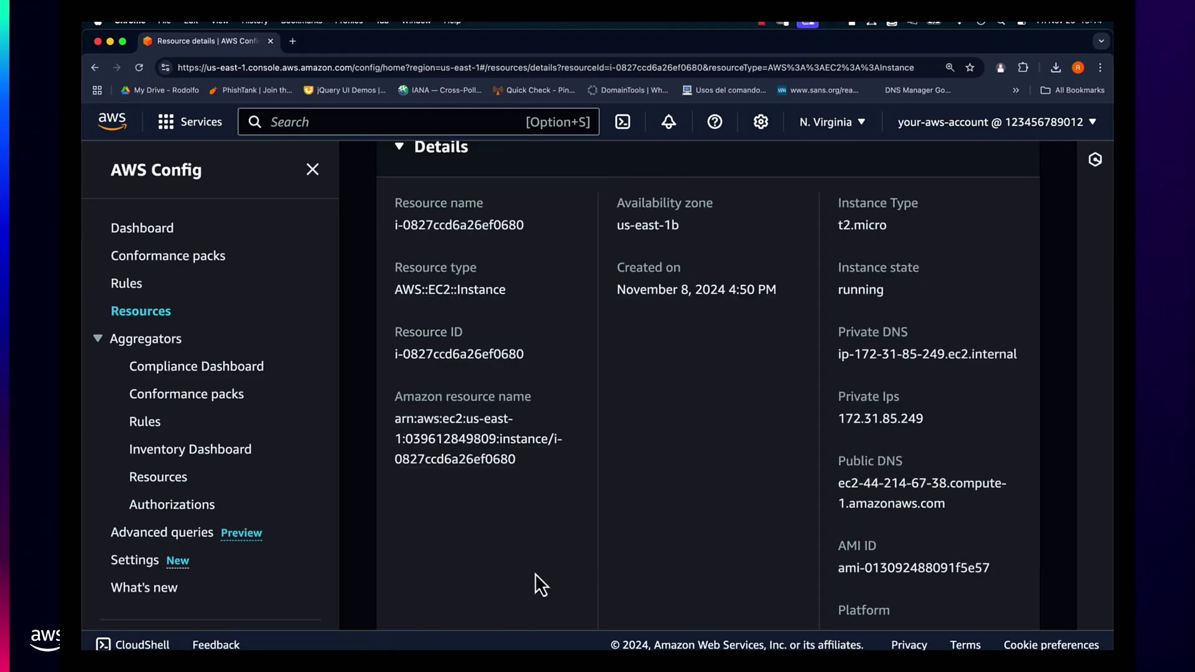
pyautogui.scroll(-10, 848, 496)
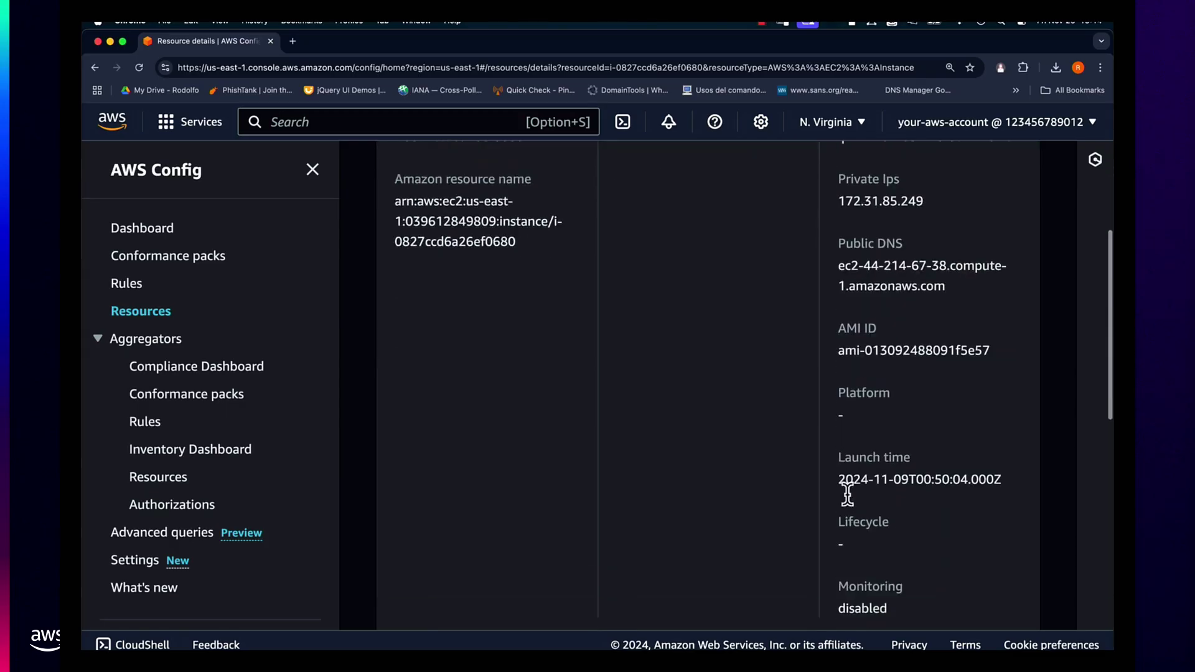
pyautogui.click(475, 300)
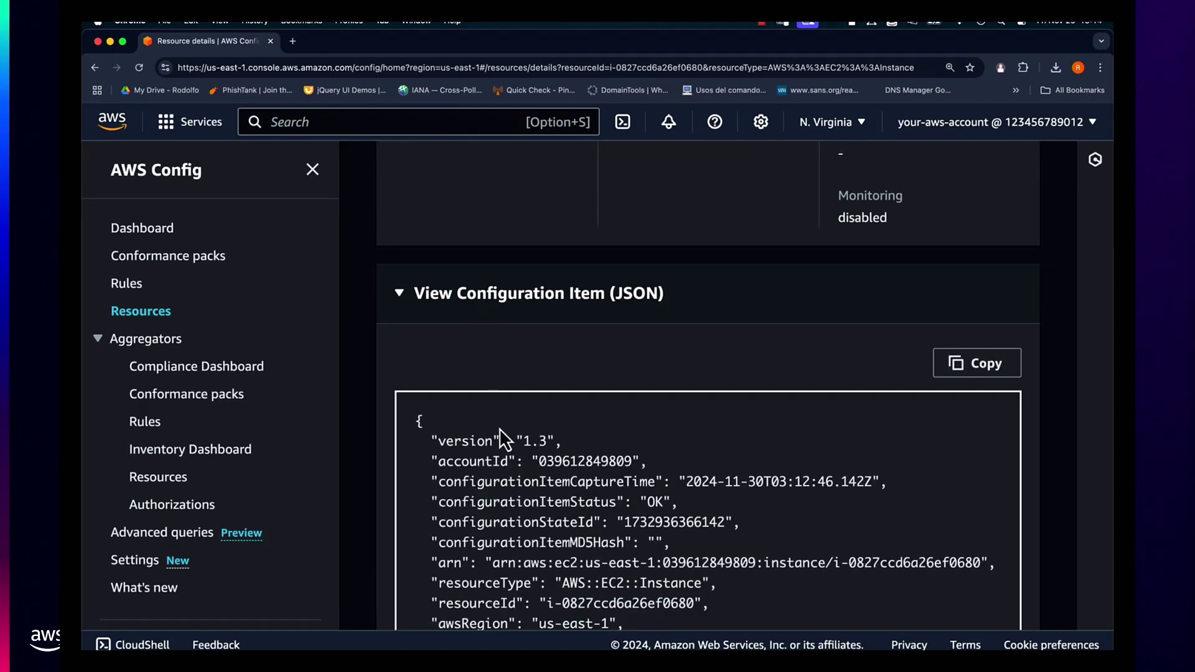
pyautogui.scroll(-3, 521, 490)
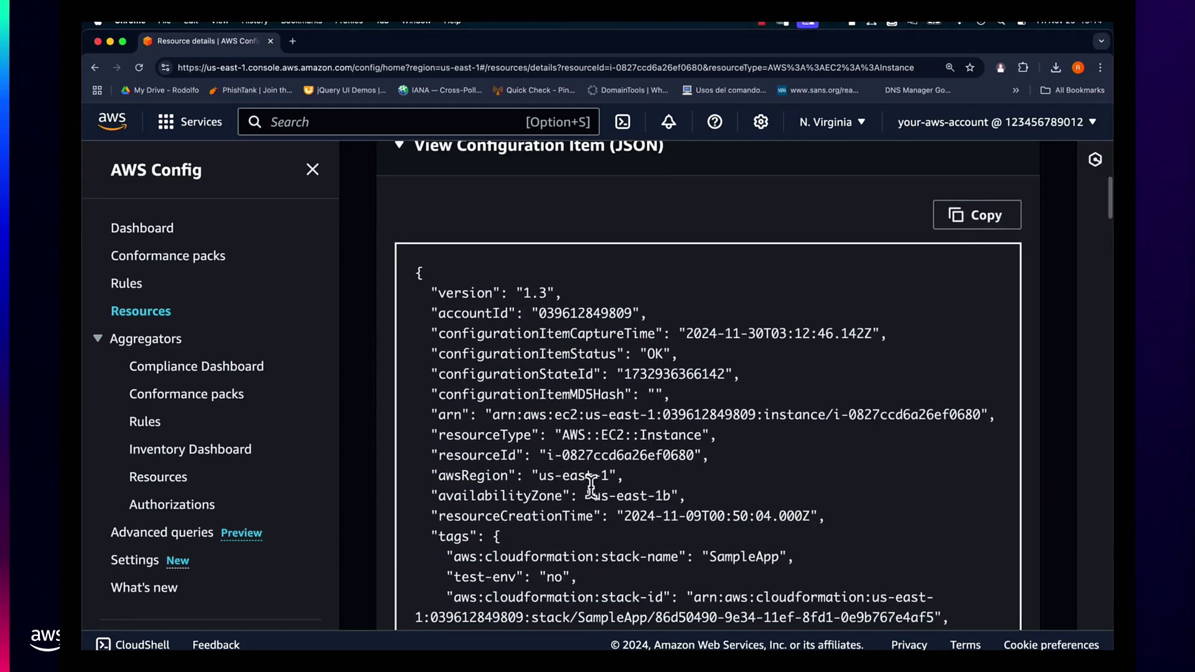
pyautogui.scroll(-5, 591, 485)
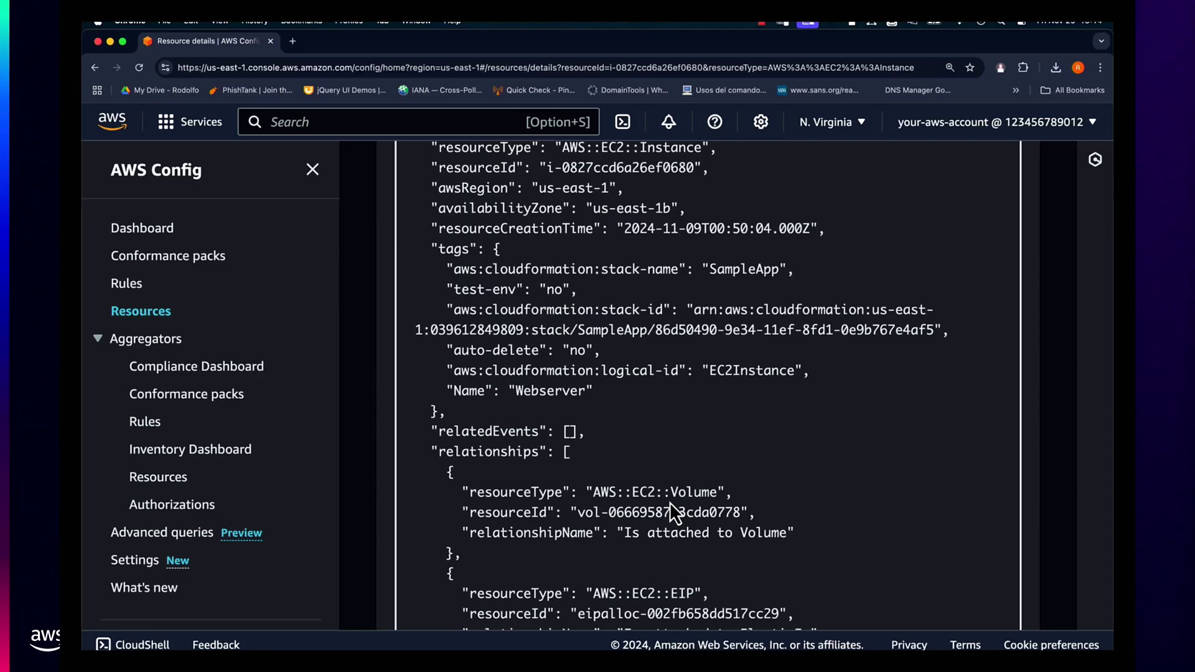
# - Search the configuration item for "token" and highlight the httpTokens value under metadataOptions
pyautogui.press('super+f')
pyautogui.write('token')
pyautogui.press('Return')
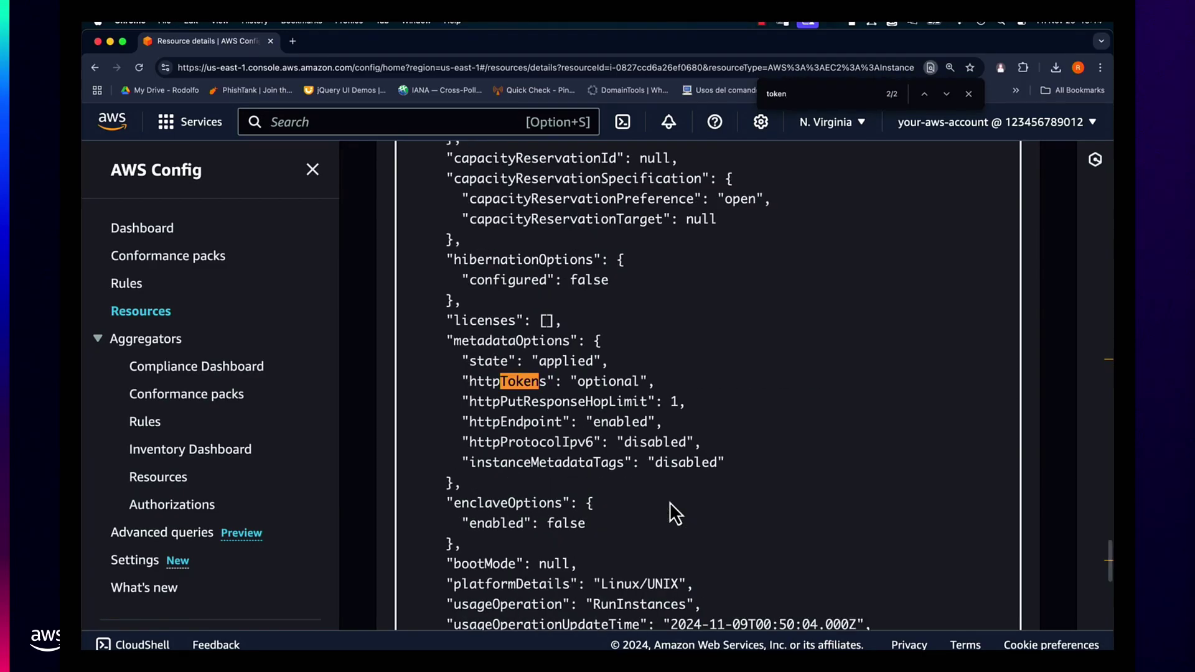
pyautogui.moveTo(454, 341); pyautogui.dragTo(592, 344)
pyautogui.moveTo(655, 381); pyautogui.dragTo(529, 381)
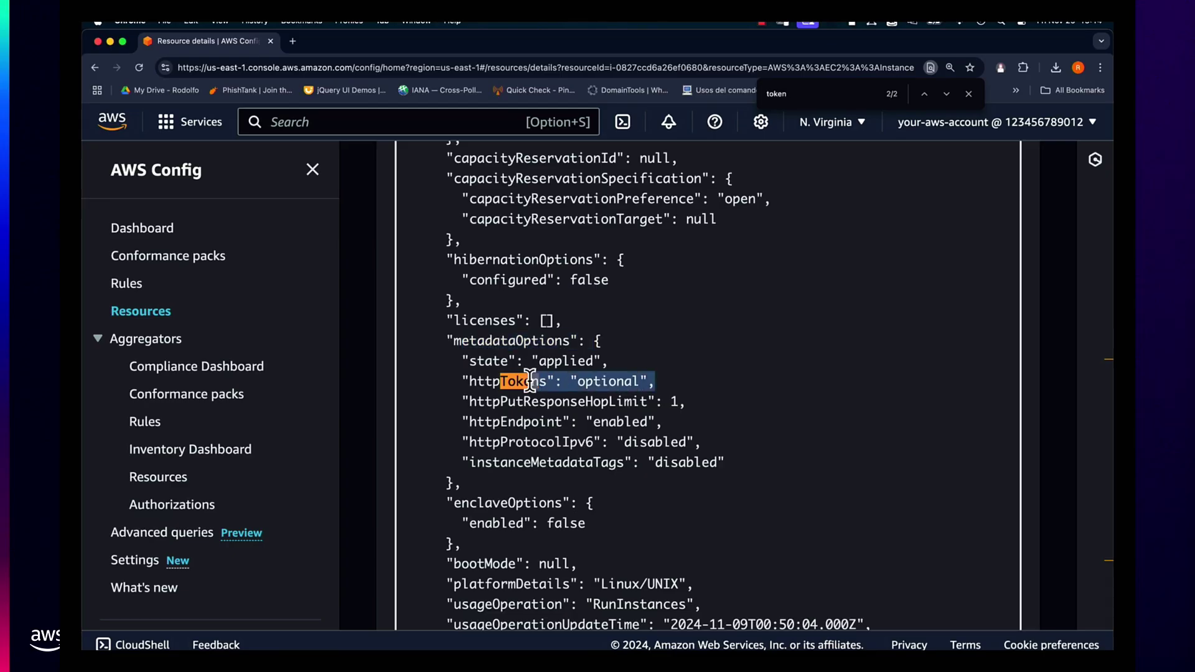
# - Open the instance in the EC2 console, select Webserver and highlight its IMDSv2 setting in the instance details
pyautogui.scroll(20, 769, 349)
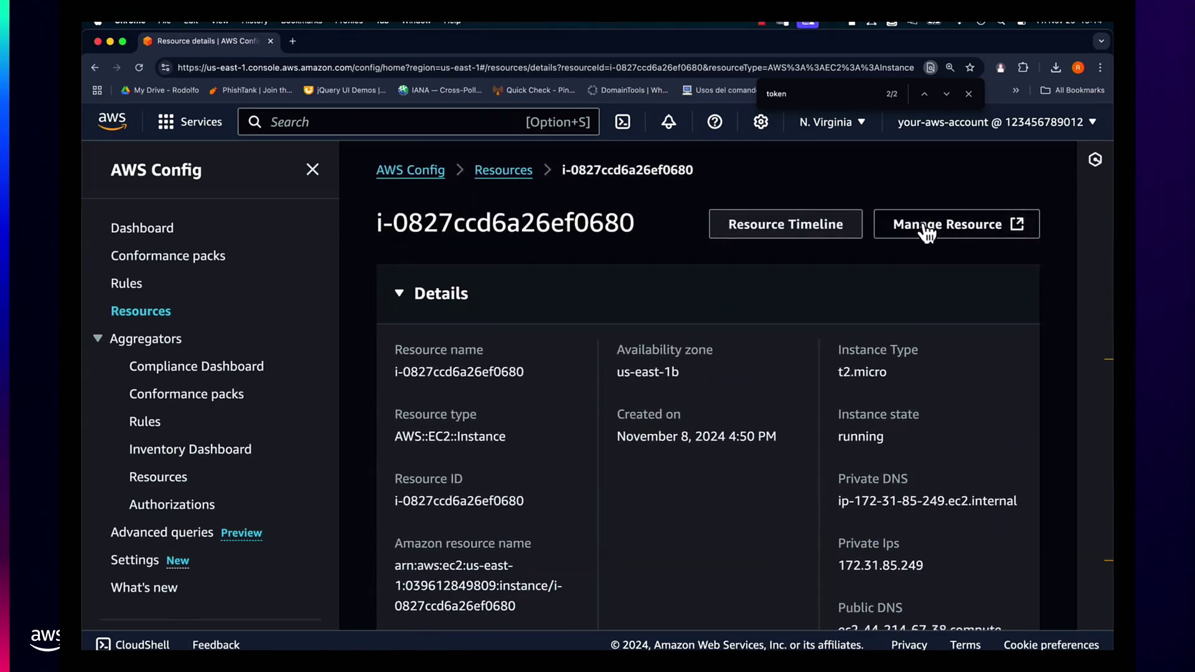
pyautogui.click(923, 228)
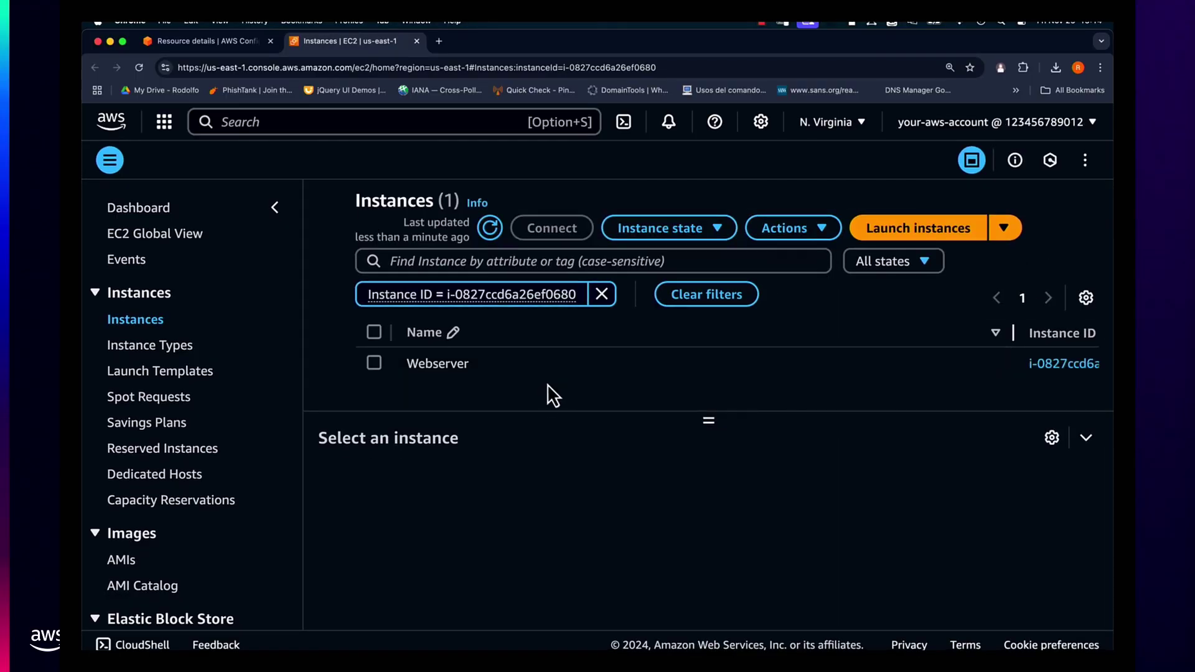
pyautogui.click(376, 366)
pyautogui.scroll(-2, 476, 555)
pyautogui.scroll(-5, 476, 555)
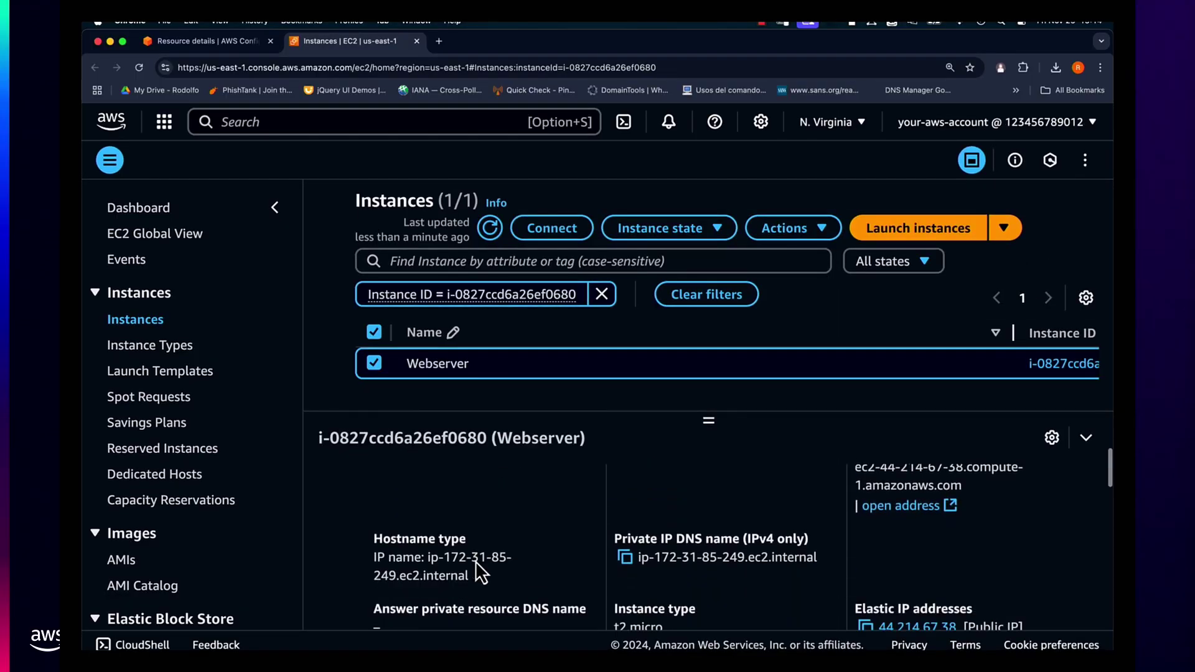
pyautogui.scroll(1, 476, 562)
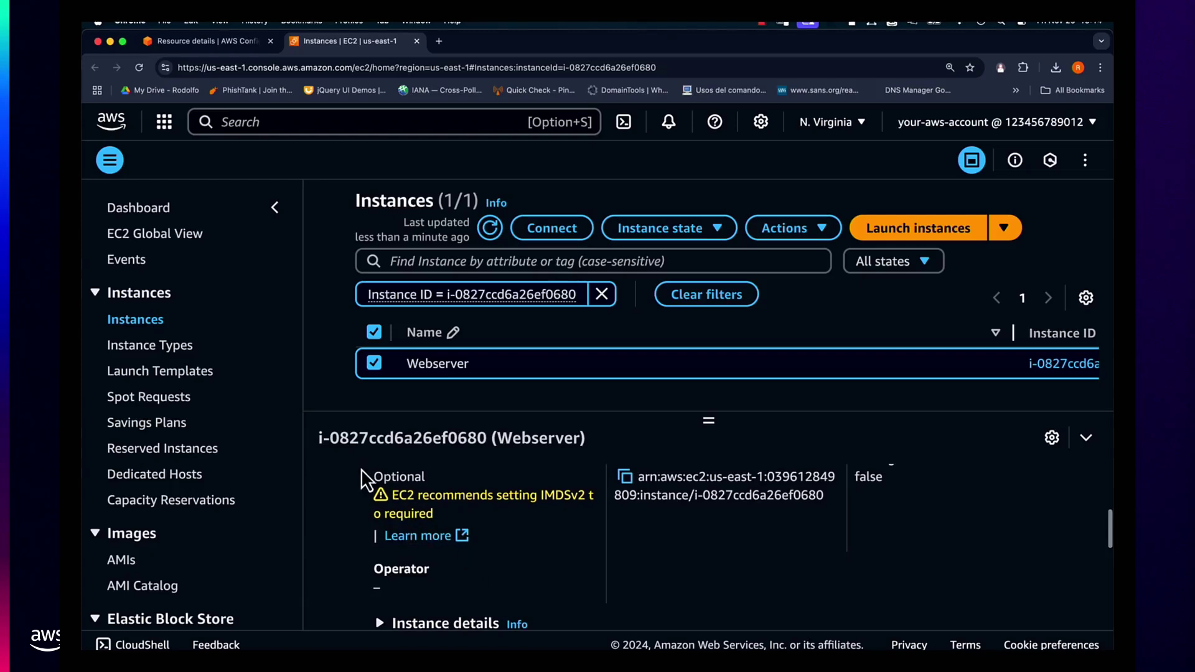
pyautogui.moveTo(368, 475); pyautogui.dragTo(518, 508)
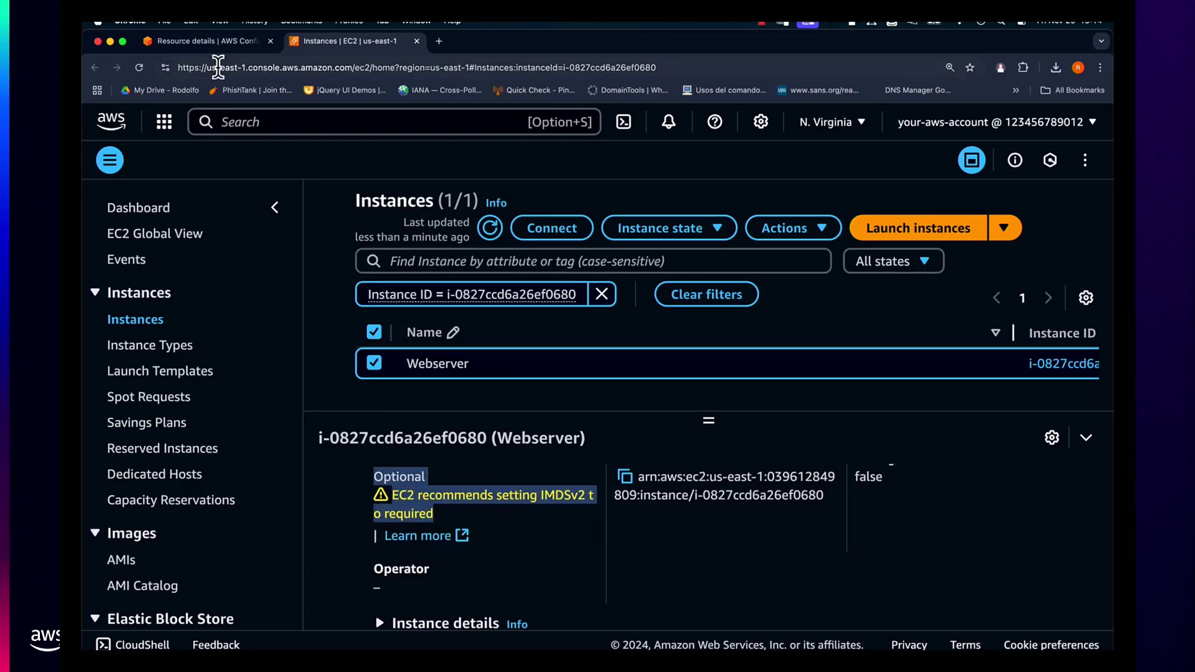
# - Return to AWS Config, start adding a rule, and review the available rule types and the AWS managed rules list
pyautogui.click(216, 42)
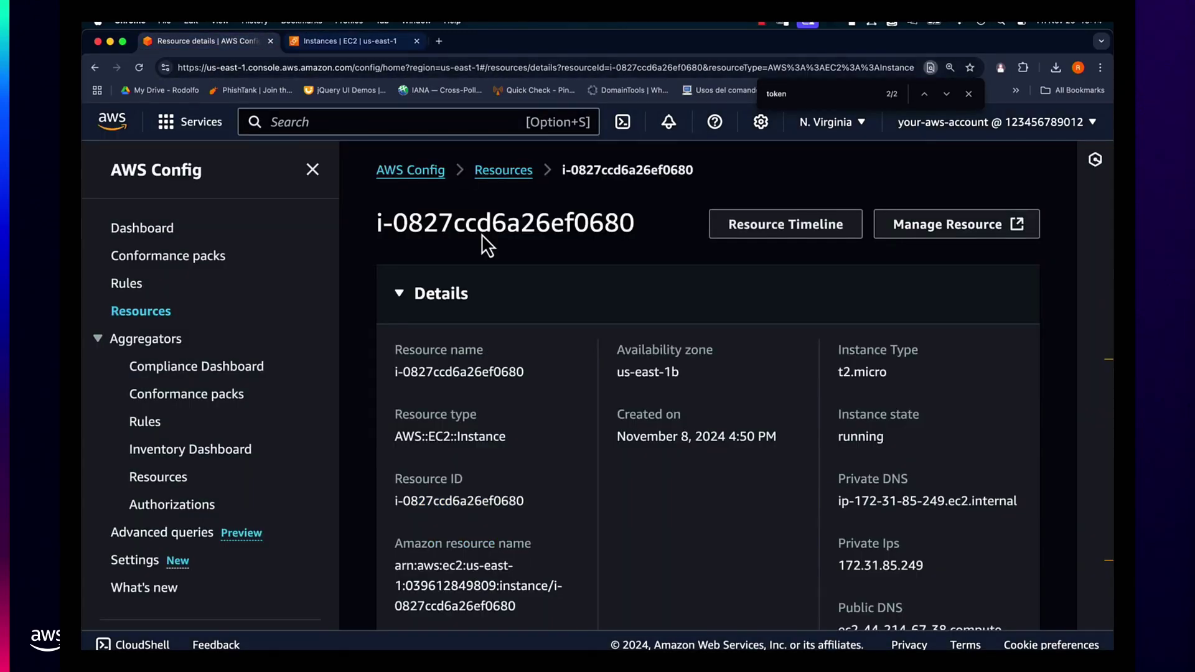
pyautogui.click(127, 285)
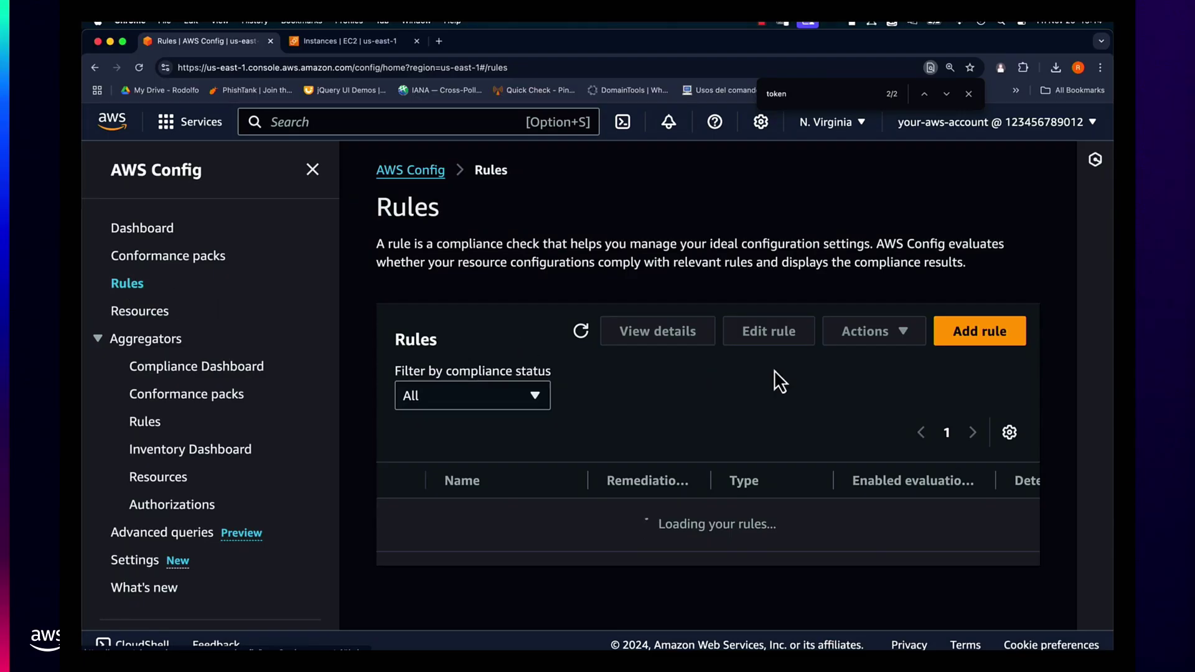
pyautogui.click(981, 332)
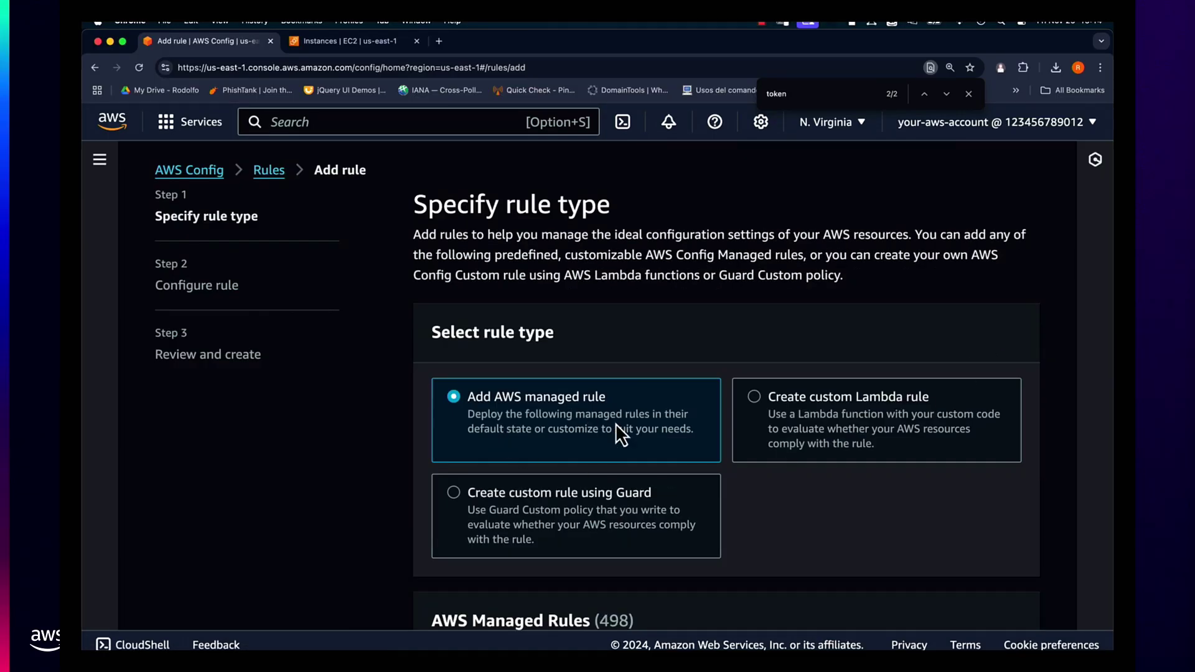
pyautogui.scroll(-3, 789, 506)
pyautogui.moveTo(583, 406); pyautogui.dragTo(671, 409)
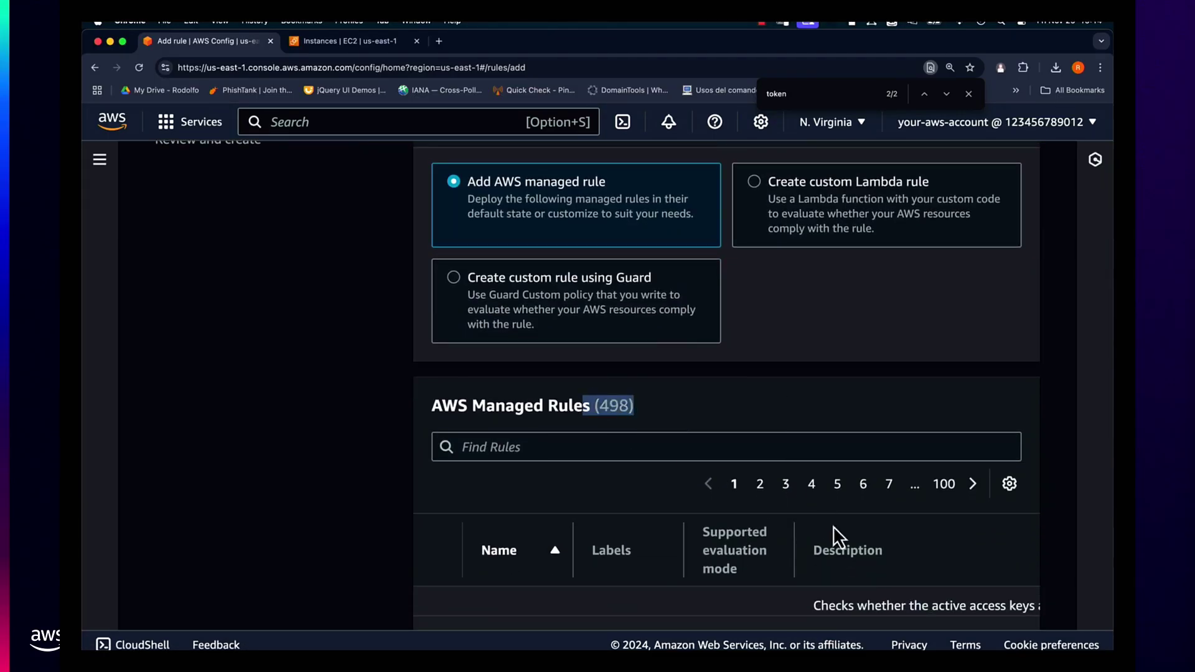
pyautogui.scroll(-4, 833, 525)
pyautogui.scroll(7, 721, 526)
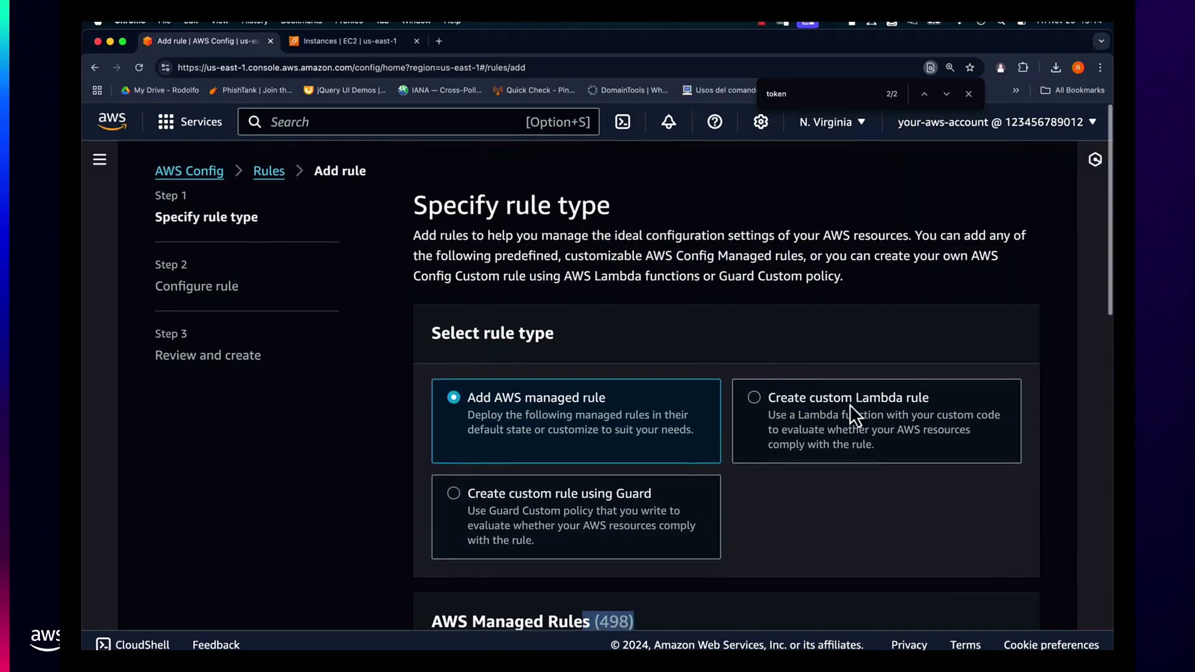
# - Go back to the rules list without adding a rule and open the custom policy rule a_imds_v2_required
pyautogui.click(274, 174)
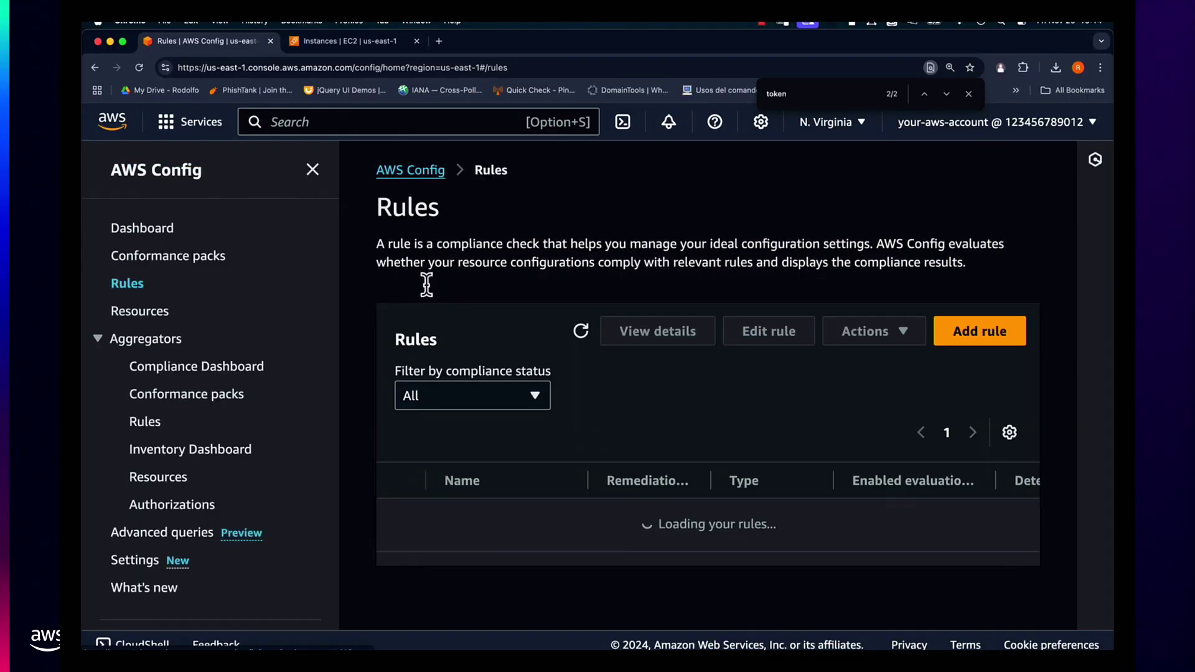
pyautogui.scroll(-5, 566, 464)
pyautogui.scroll(-2, 571, 470)
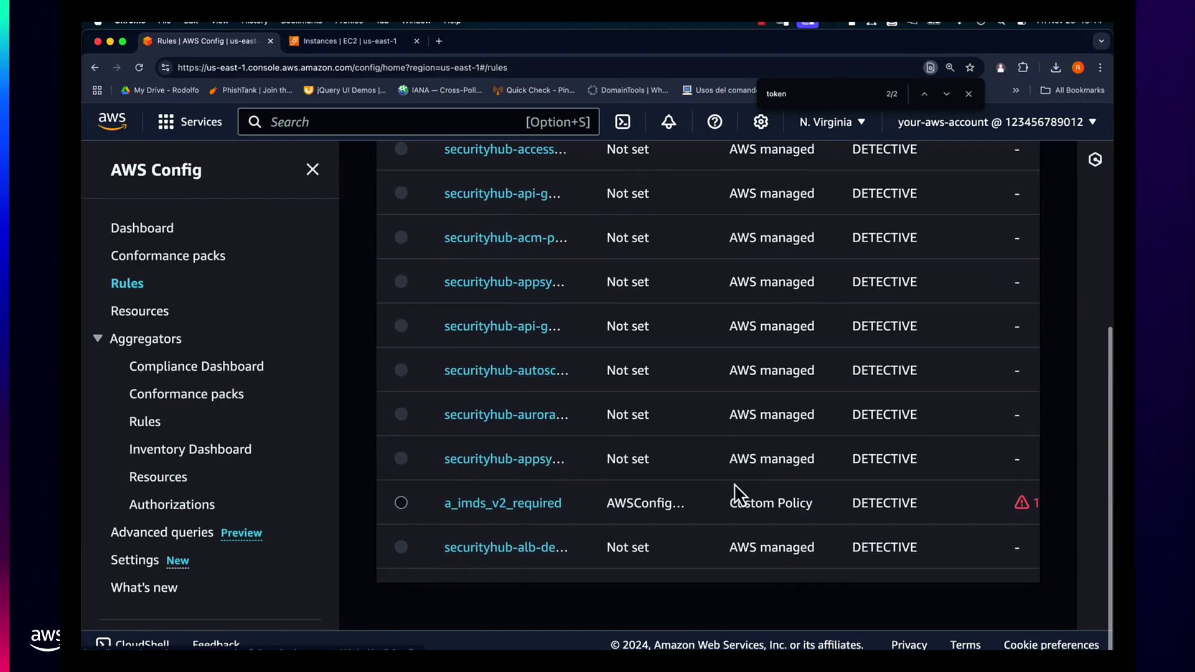
pyautogui.moveTo(825, 510); pyautogui.dragTo(698, 508)
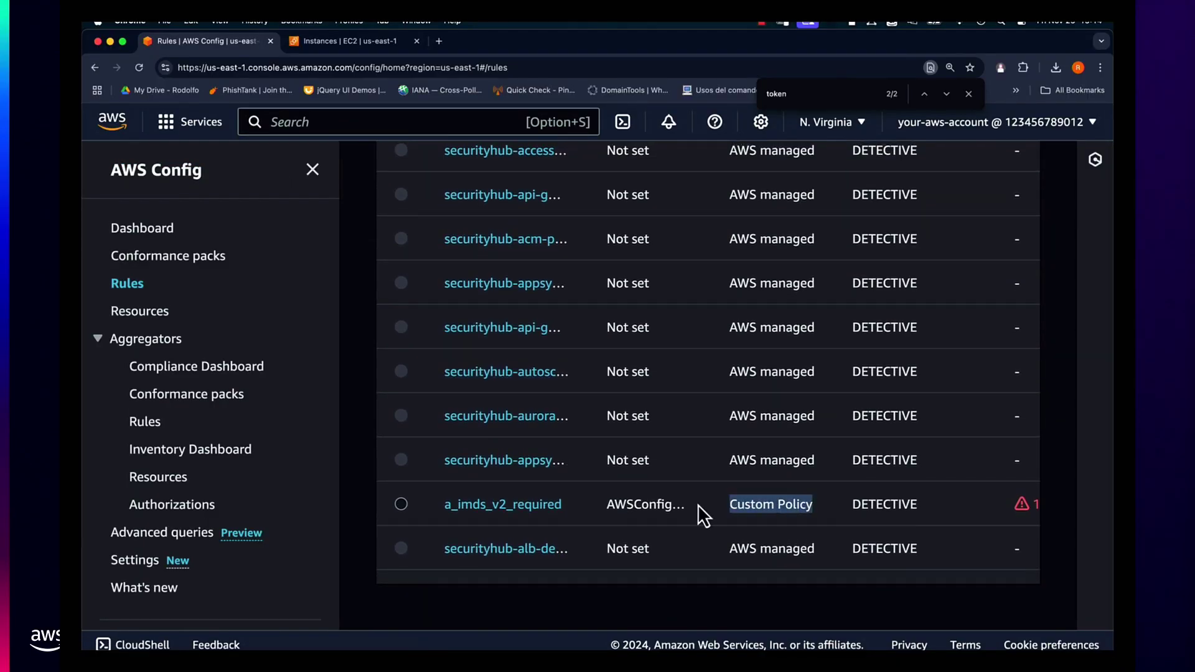
pyautogui.click(486, 511)
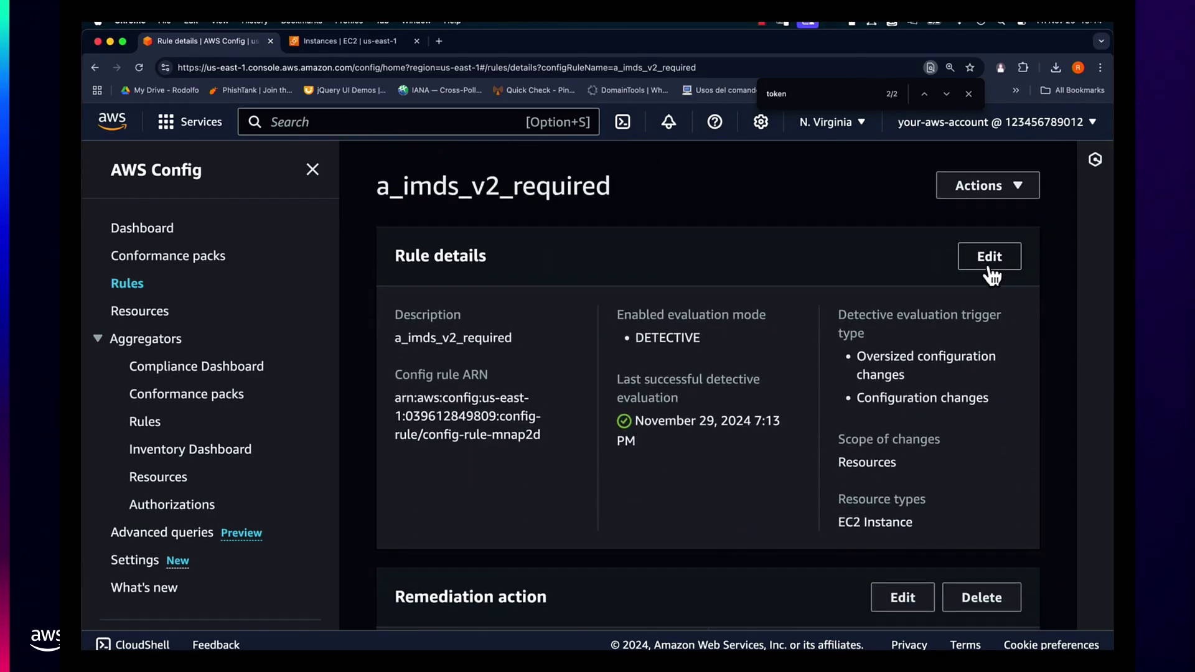
# - Open the a_imds_v2_required rule for editing and examine the metadataOptions.httpTokens condition in its Guard rule content
pyautogui.click(990, 272)
pyautogui.scroll(-5, 503, 492)
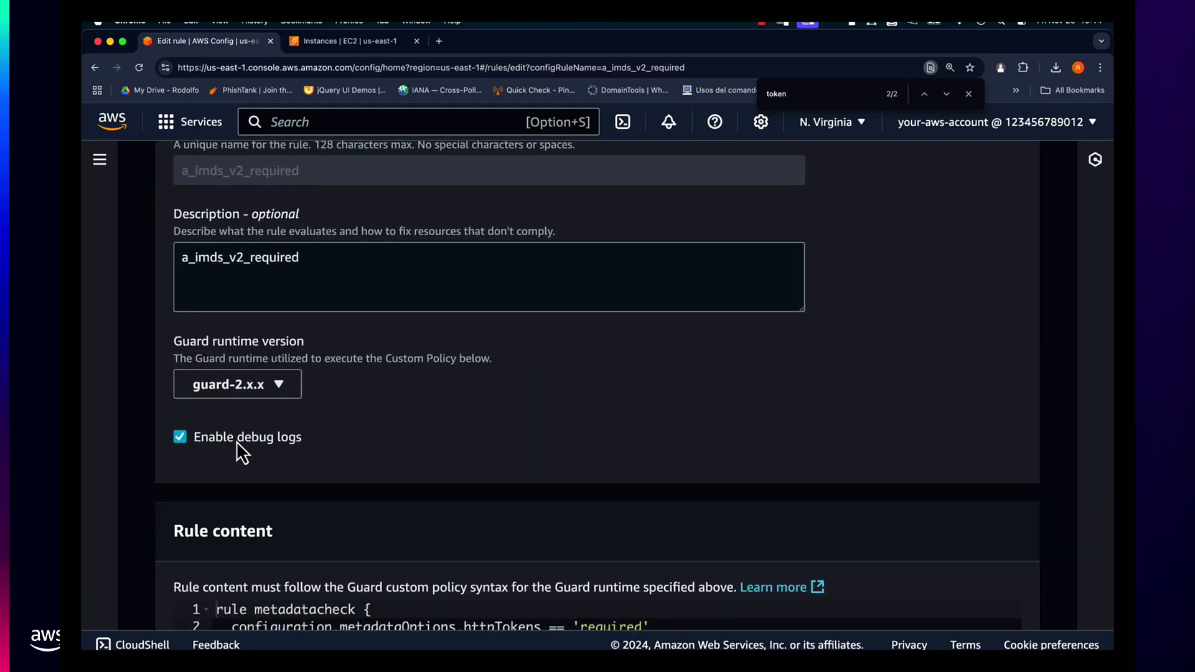
pyautogui.scroll(-6, 336, 453)
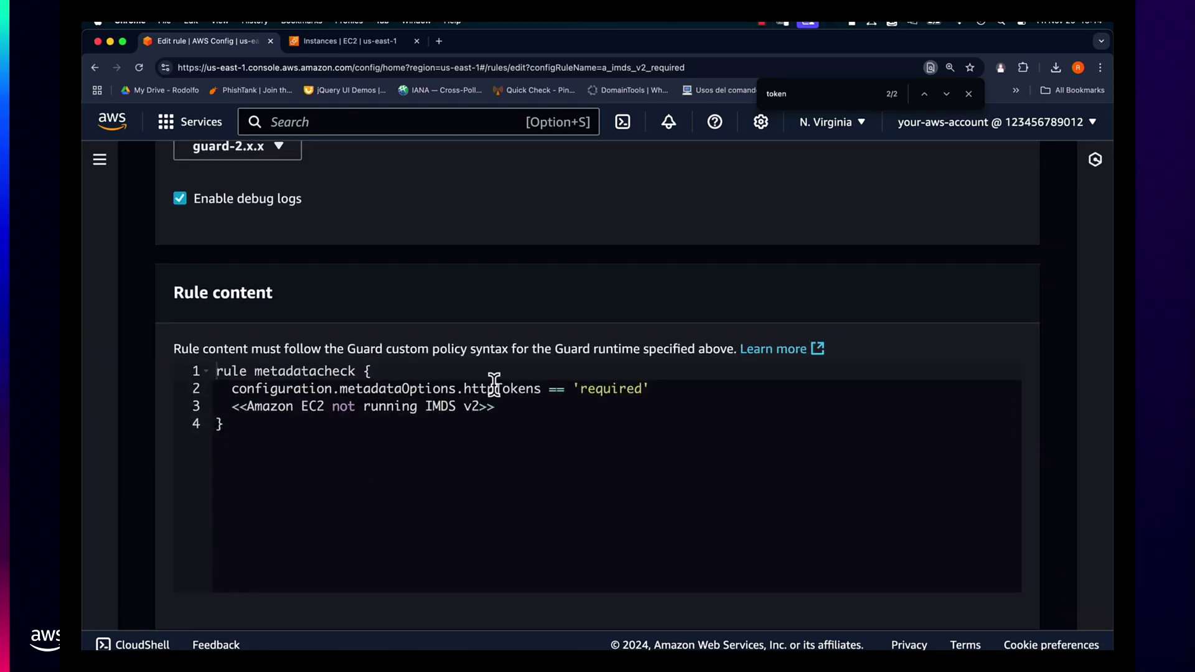
pyautogui.click(538, 389)
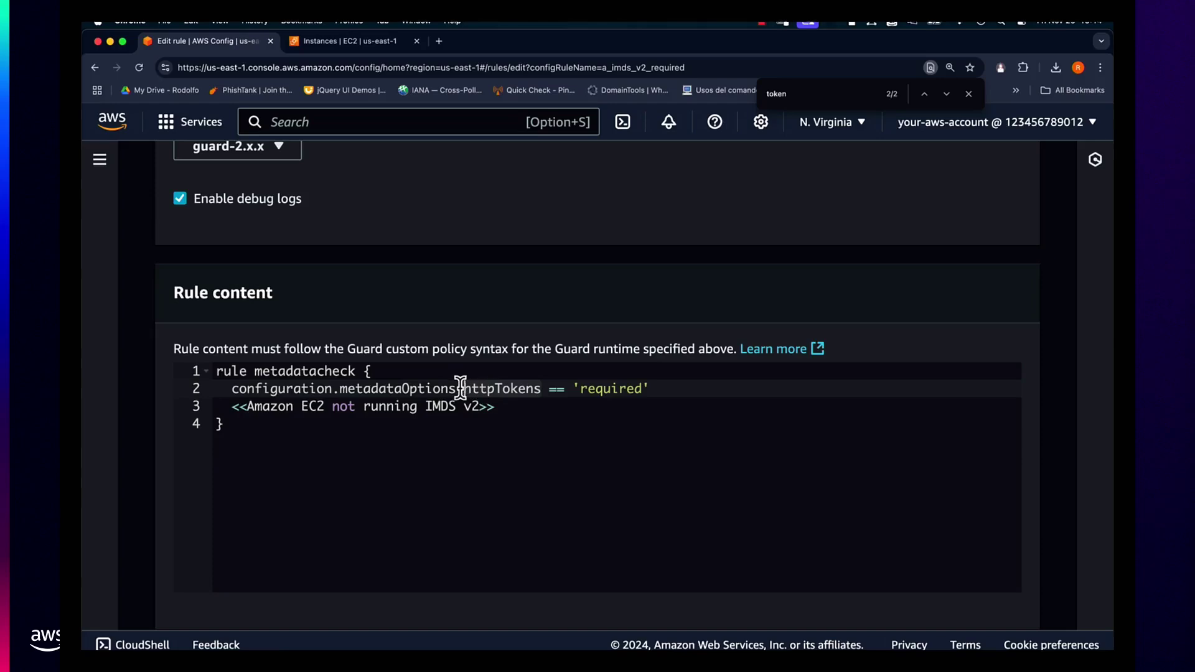
pyautogui.moveTo(442, 389); pyautogui.dragTo(235, 391)
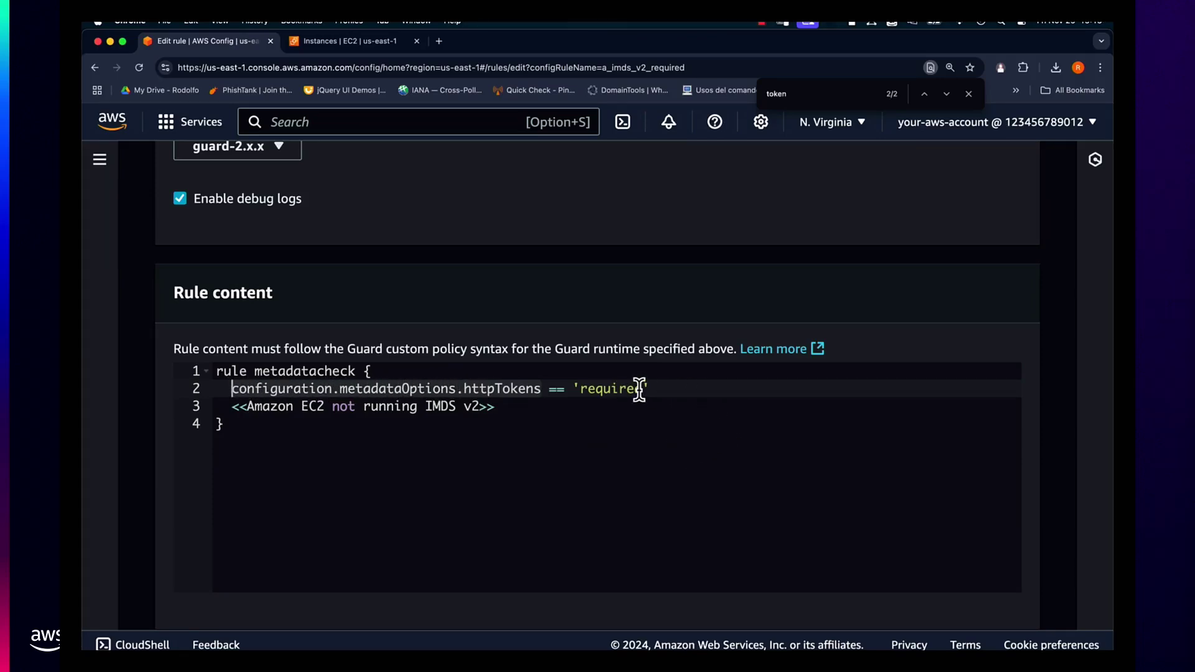
# - Review the rule's evaluation mode, trigger type, scope of changes, resource type, parameters and rule tags
pyautogui.scroll(-6, 425, 489)
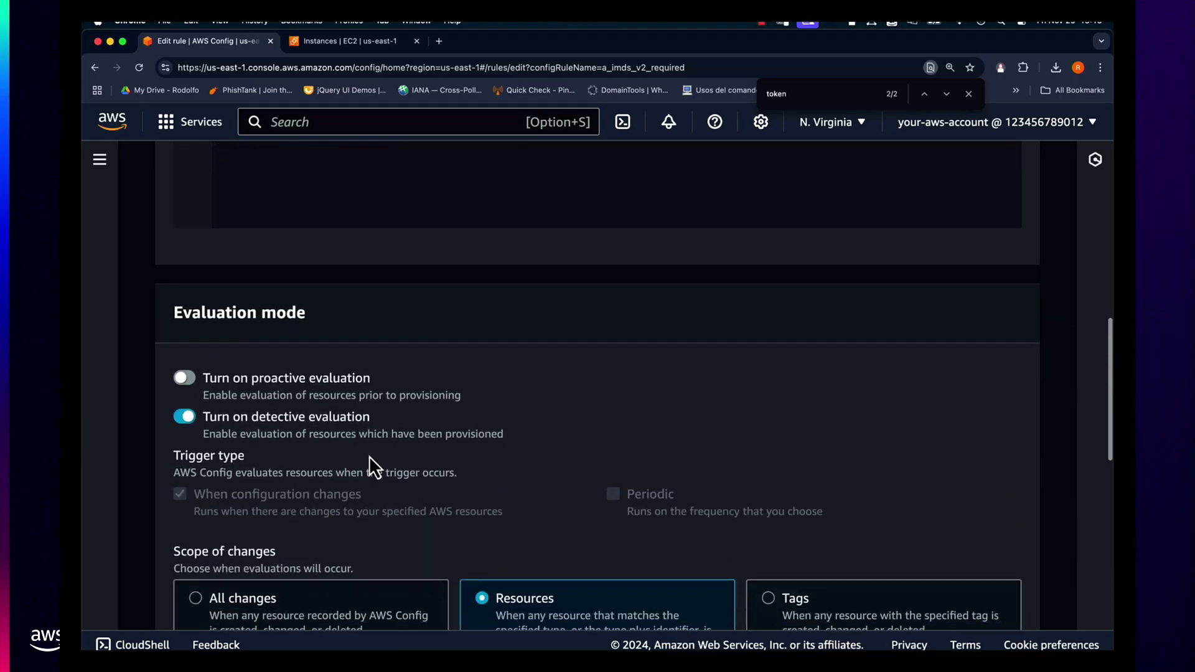
pyautogui.scroll(-2, 371, 430)
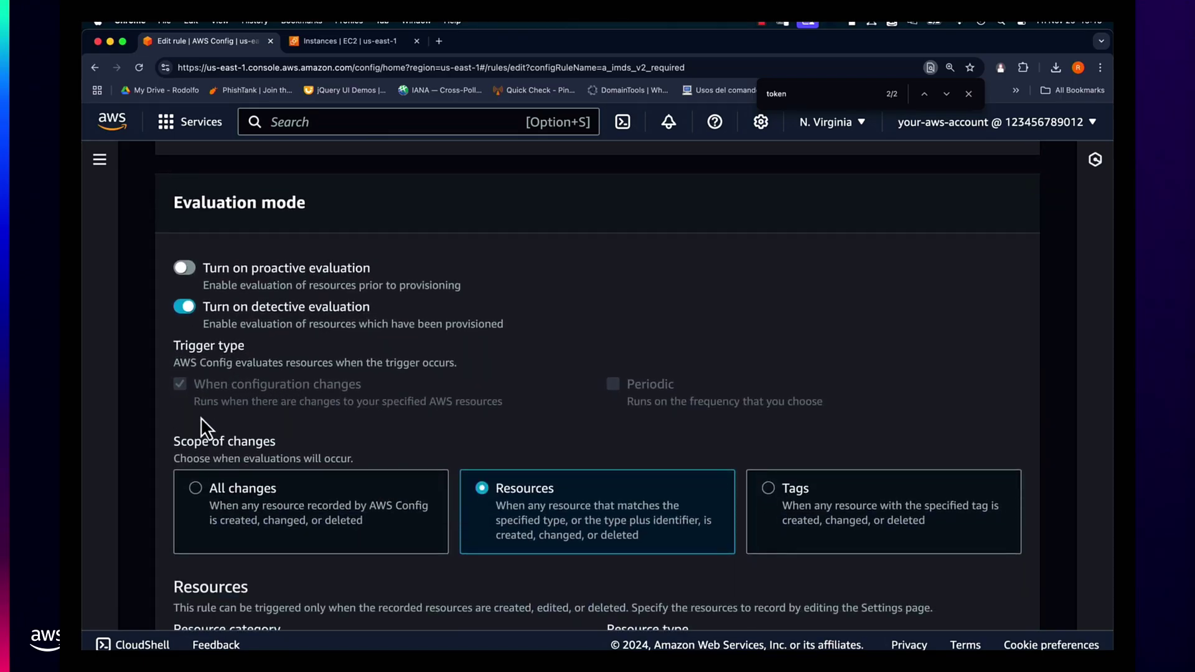
pyautogui.scroll(-4, 719, 545)
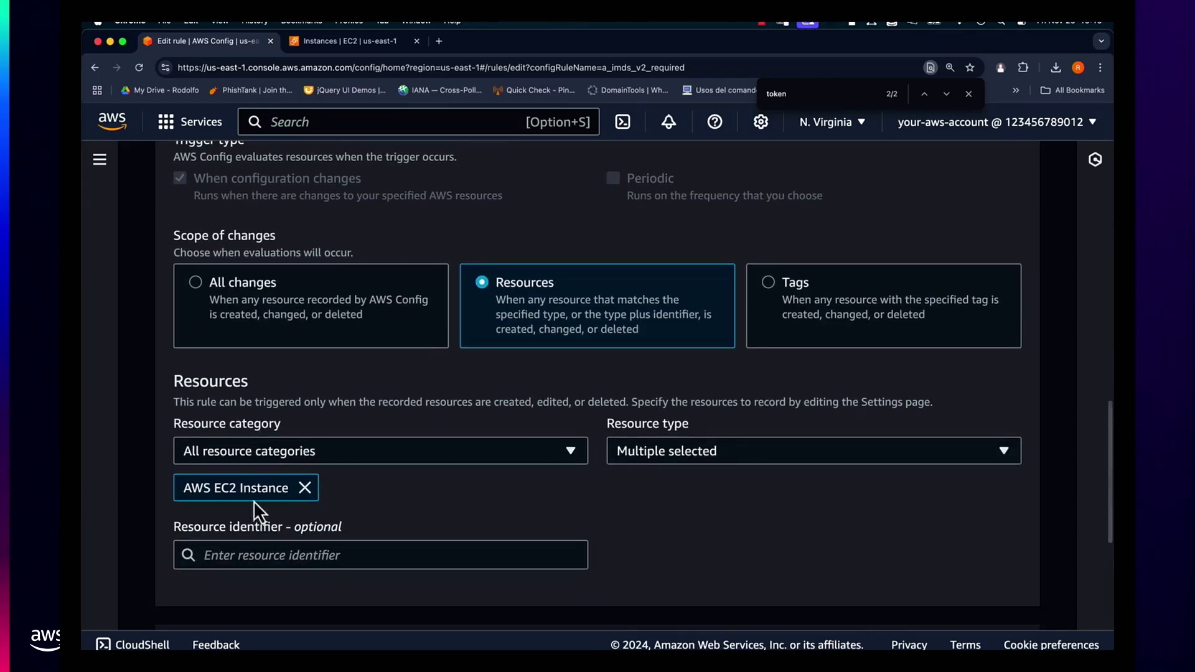
pyautogui.scroll(-7, 685, 579)
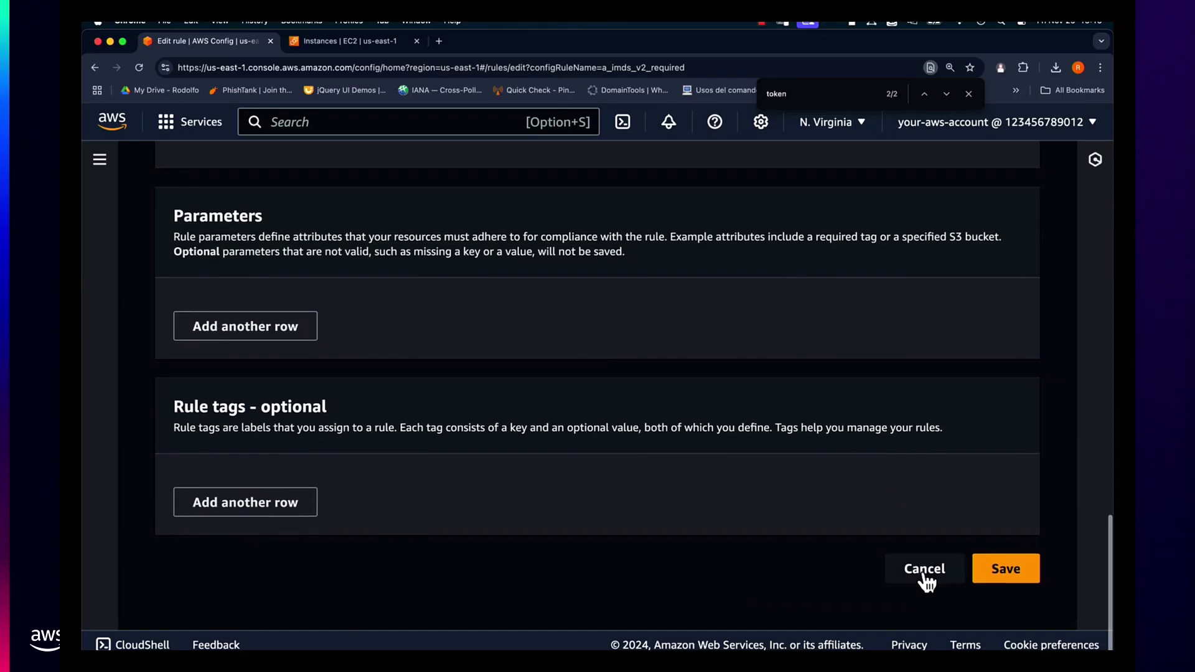
# - Leave the rule editor without saving, then review the a_imds_v2_required rule's remediation action and refresh its noncompliant resources in scope
pyautogui.click(923, 568)
pyautogui.scroll(-8, 708, 472)
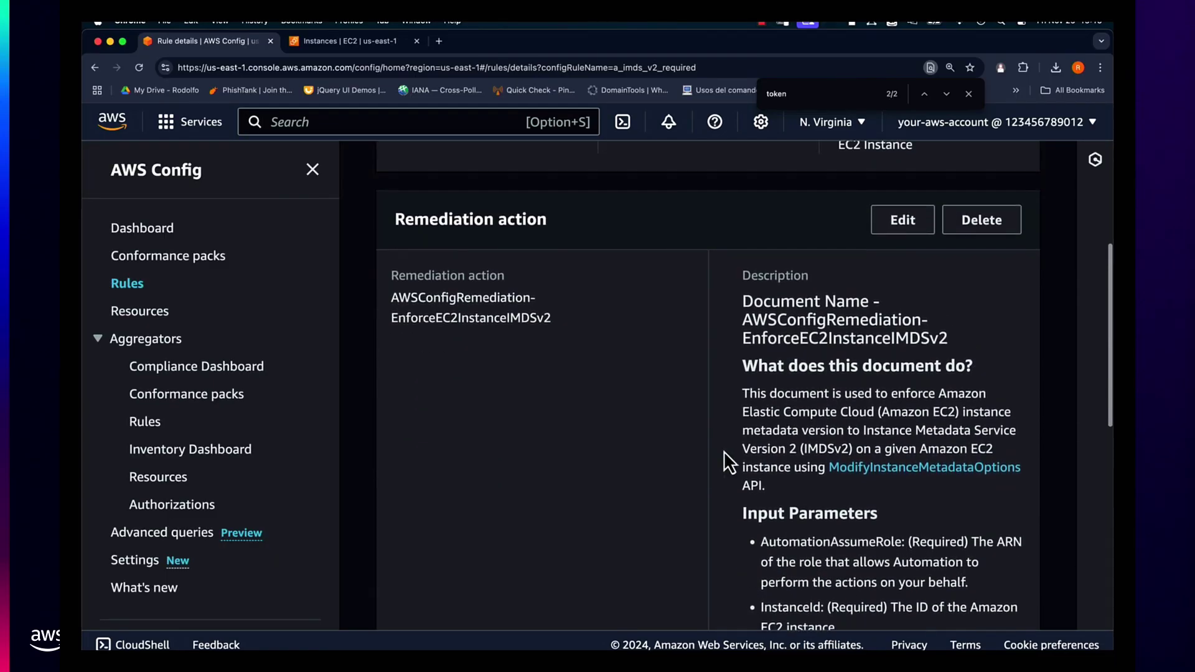
pyautogui.scroll(-12, 734, 430)
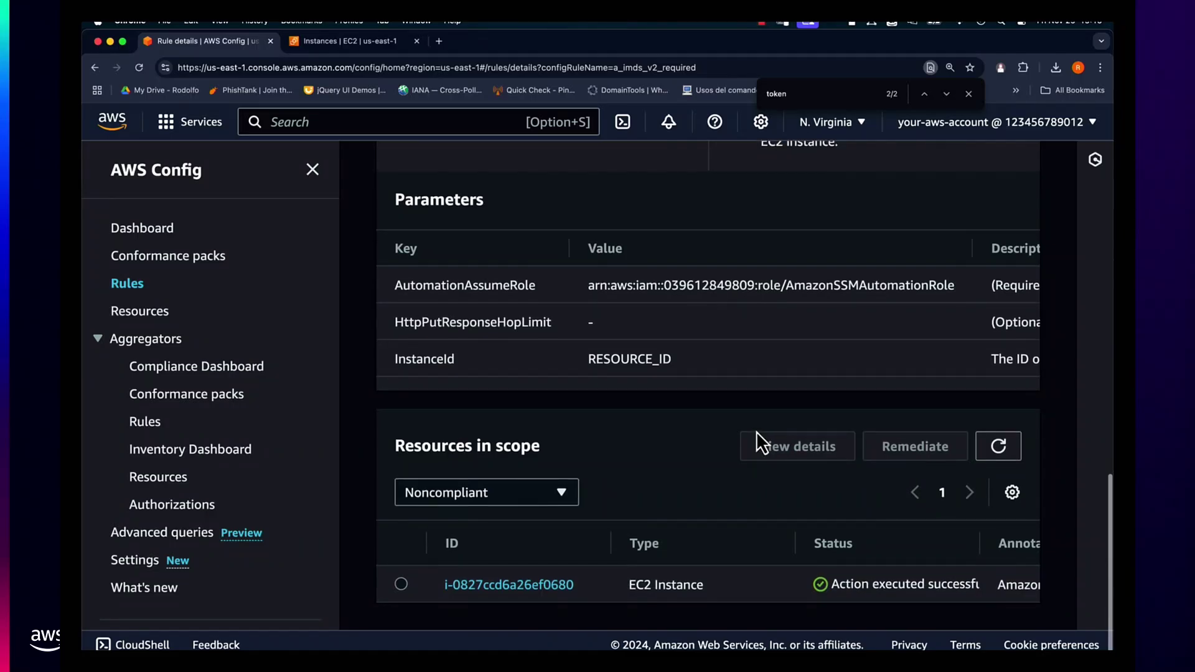
pyautogui.hscroll(5, 852, 586)
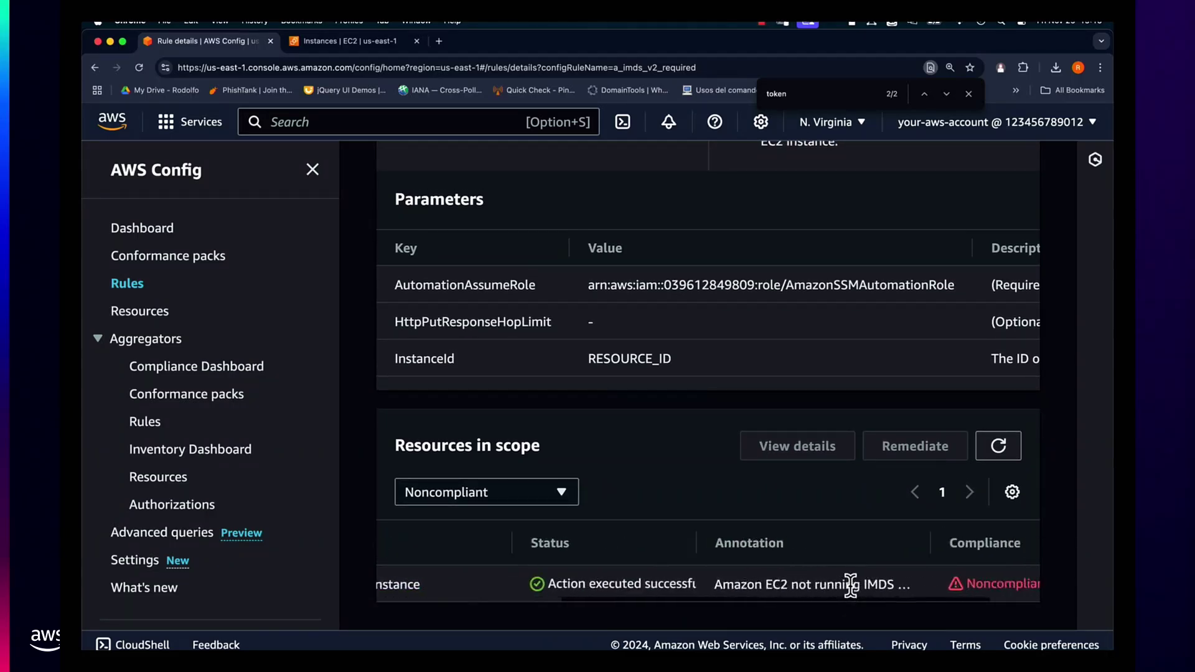
pyautogui.click(1000, 455)
pyautogui.hscroll(1, 819, 589)
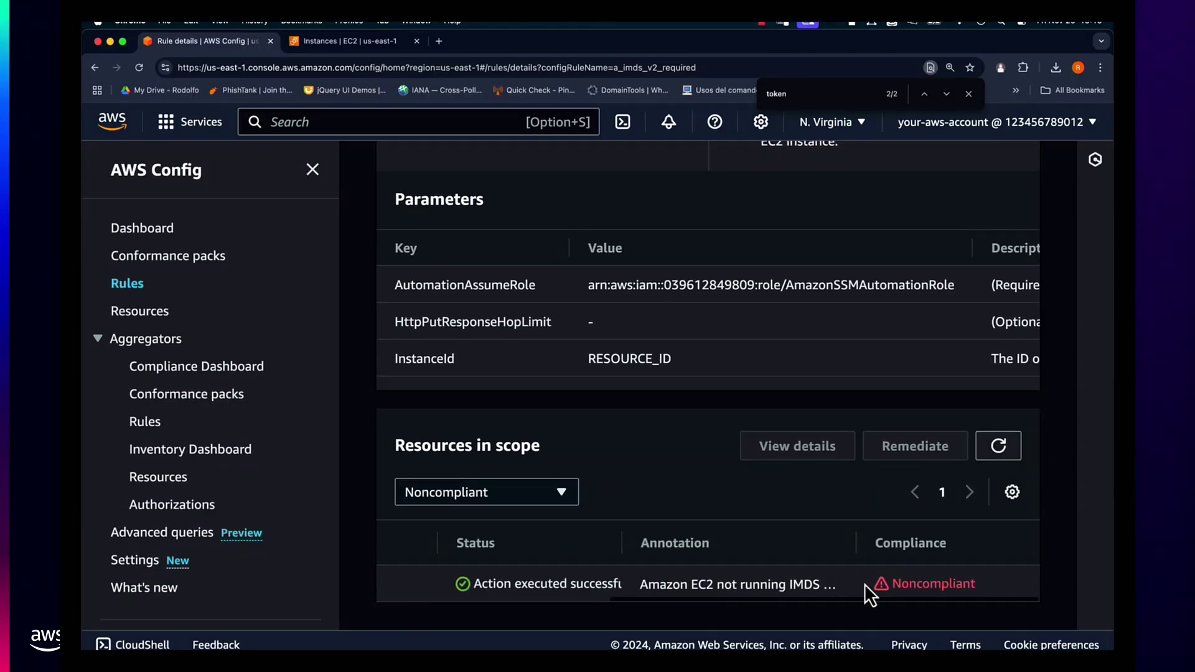
pyautogui.hscroll(-6, 545, 585)
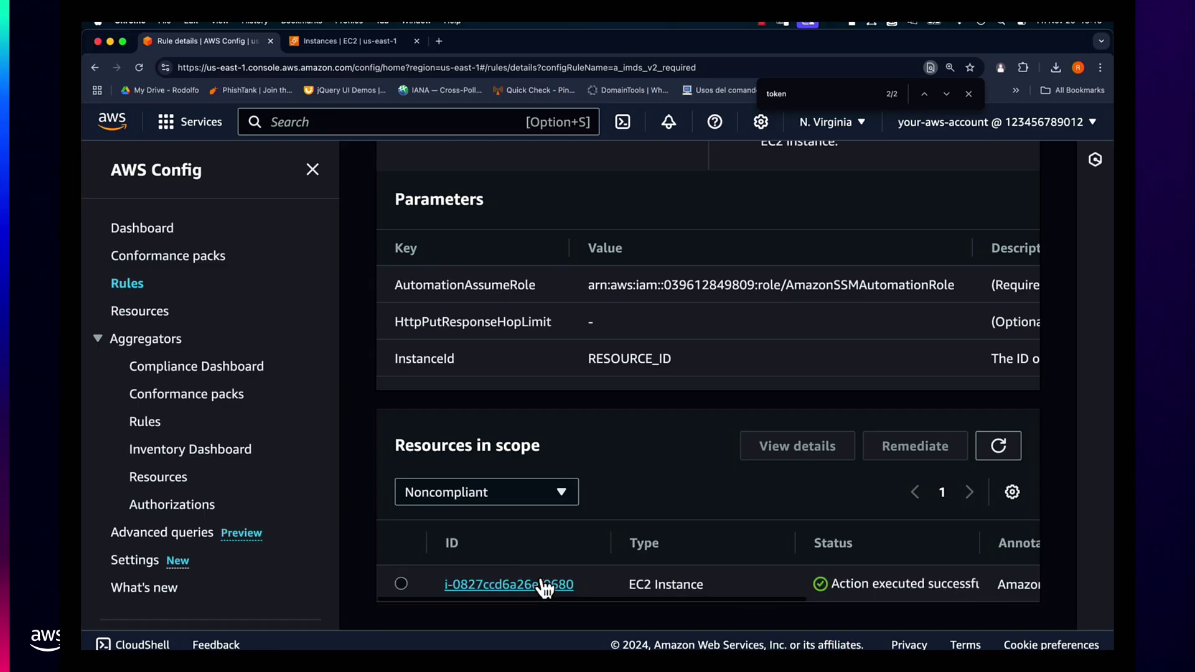
# - Open the rule's remediation settings, review the method, action, resource ID parameter and AutomationAssumeRole, and leave without saving
pyautogui.scroll(10, 715, 488)
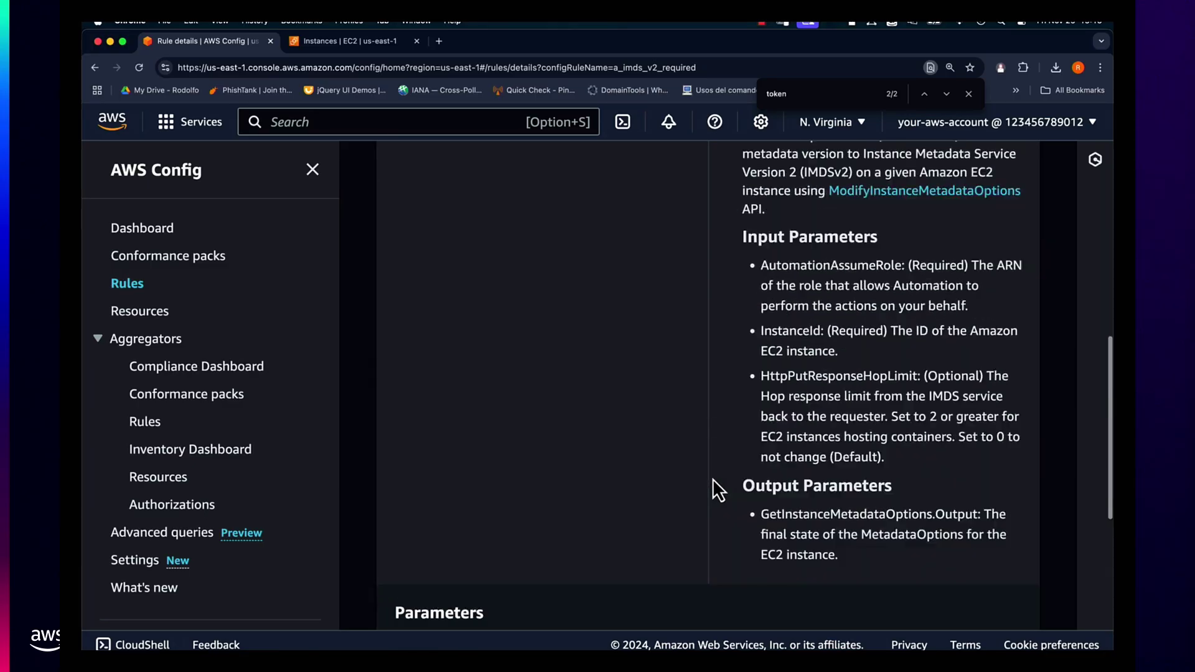
pyautogui.scroll(8, 715, 488)
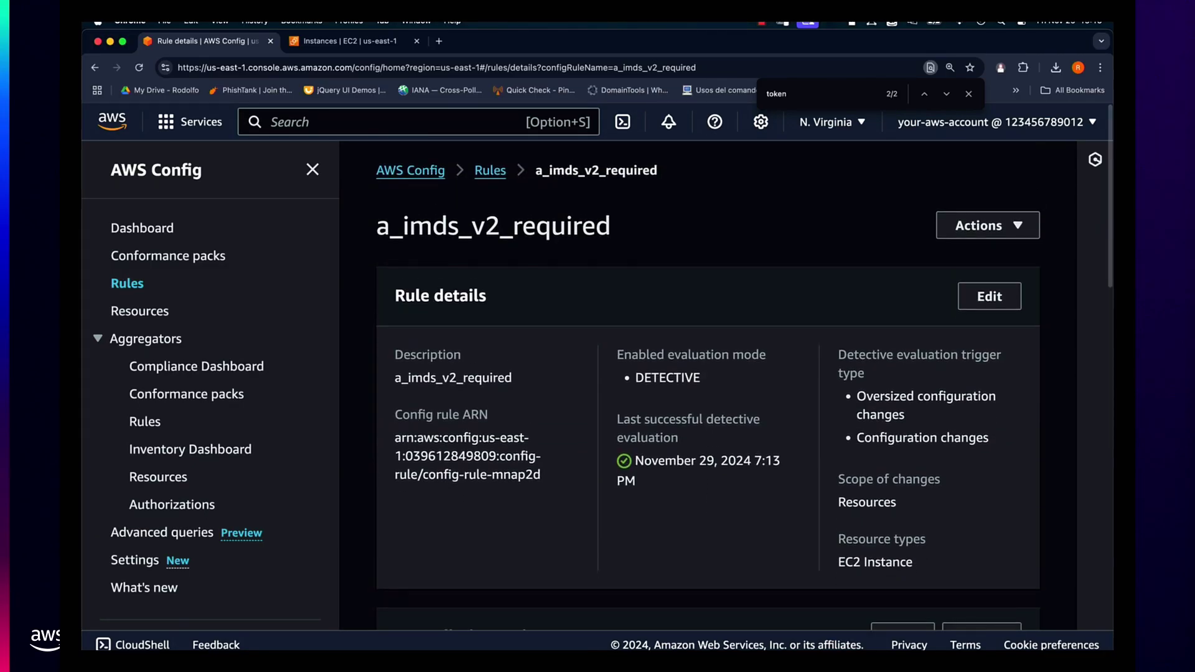
pyautogui.click(1015, 234)
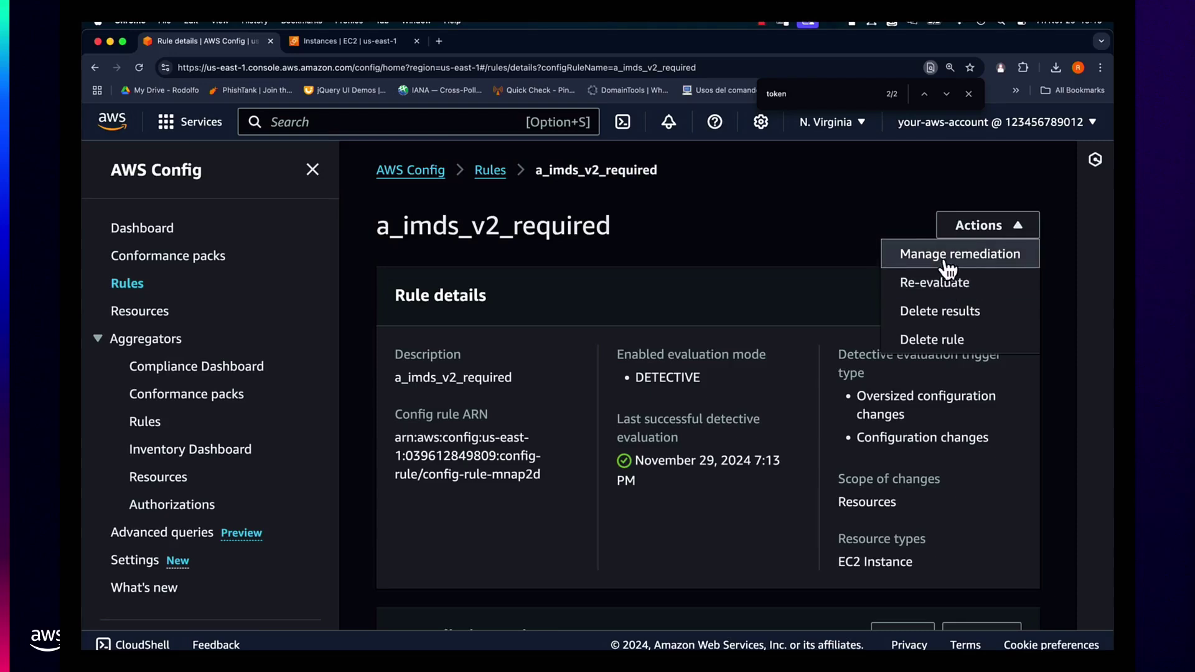
pyautogui.click(1000, 253)
pyautogui.scroll(-2, 664, 286)
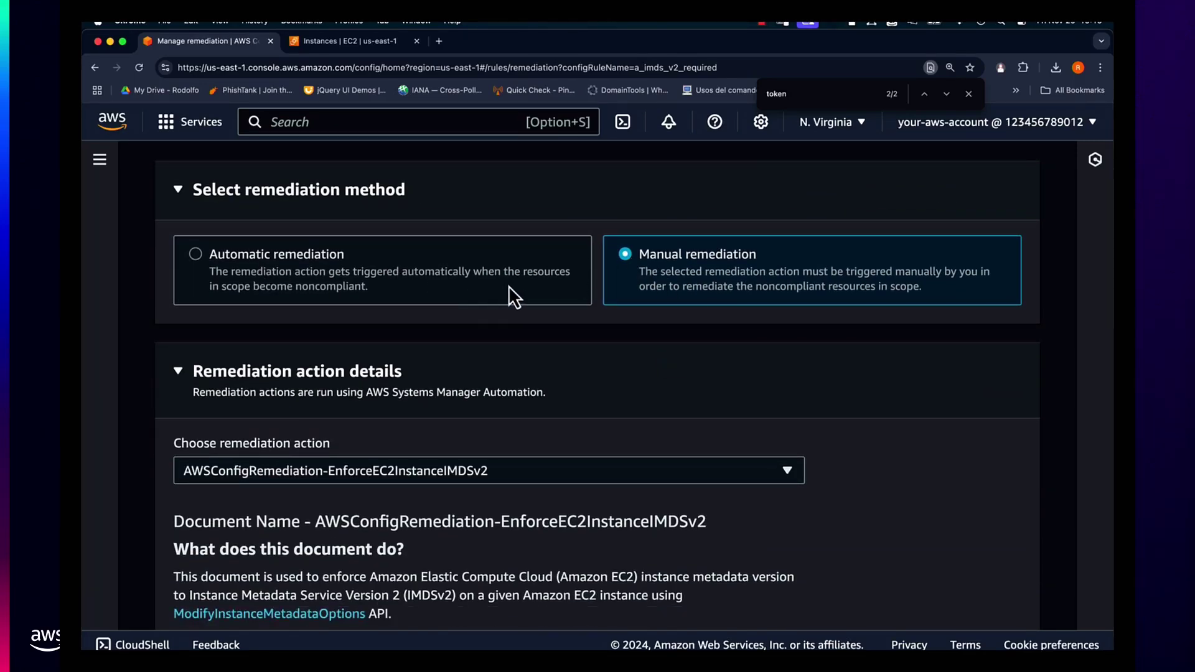
pyautogui.scroll(-3, 660, 369)
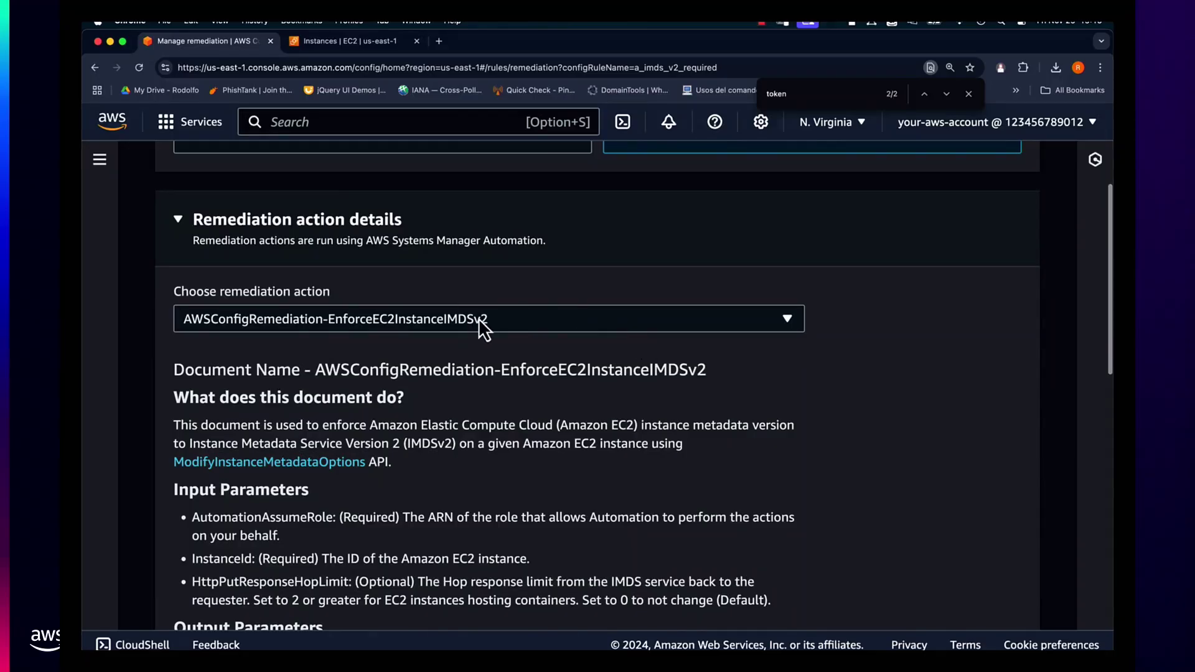
pyautogui.scroll(-15, 525, 426)
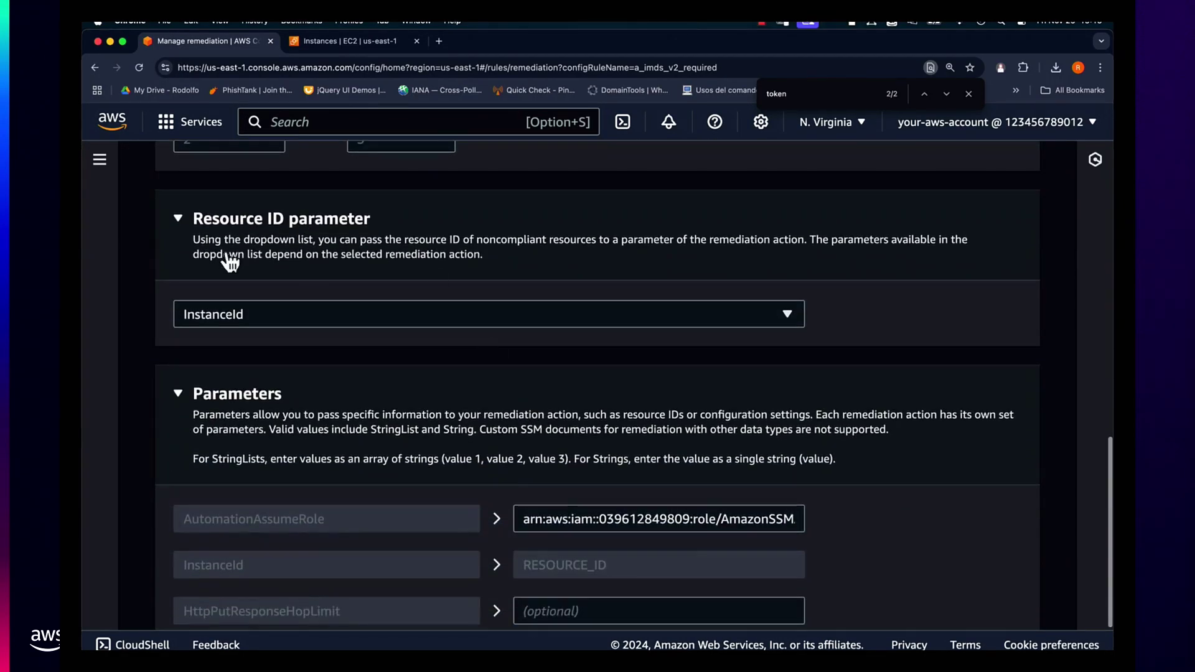
pyautogui.scroll(-2, 712, 394)
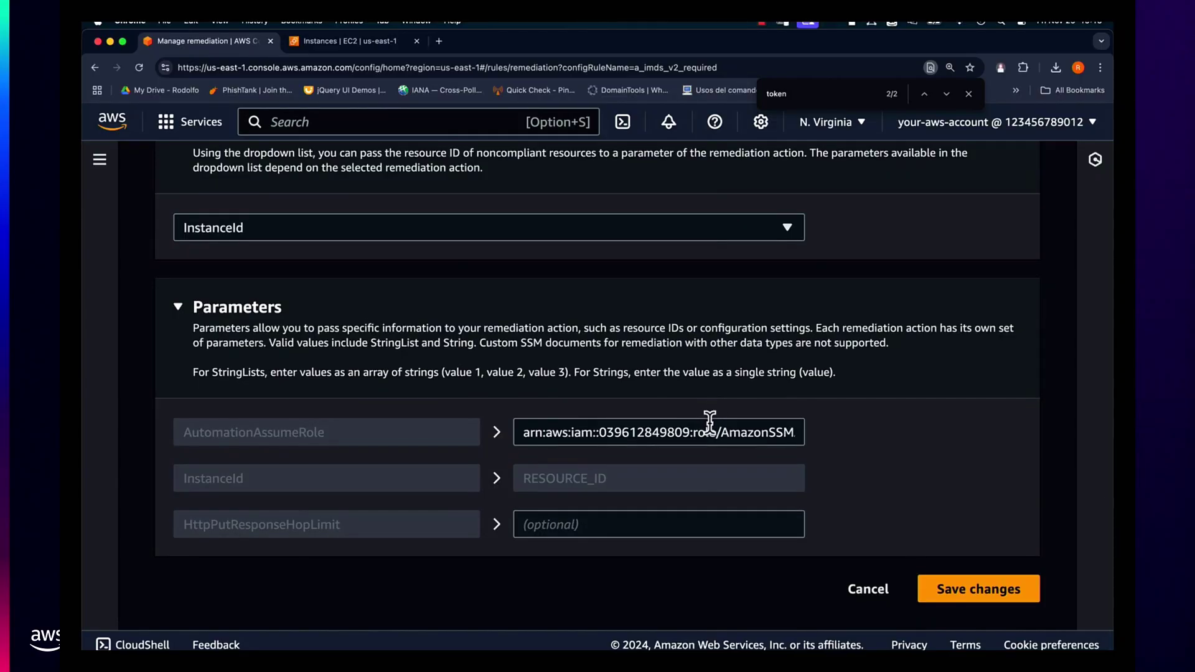
pyautogui.doubleClick(738, 431)
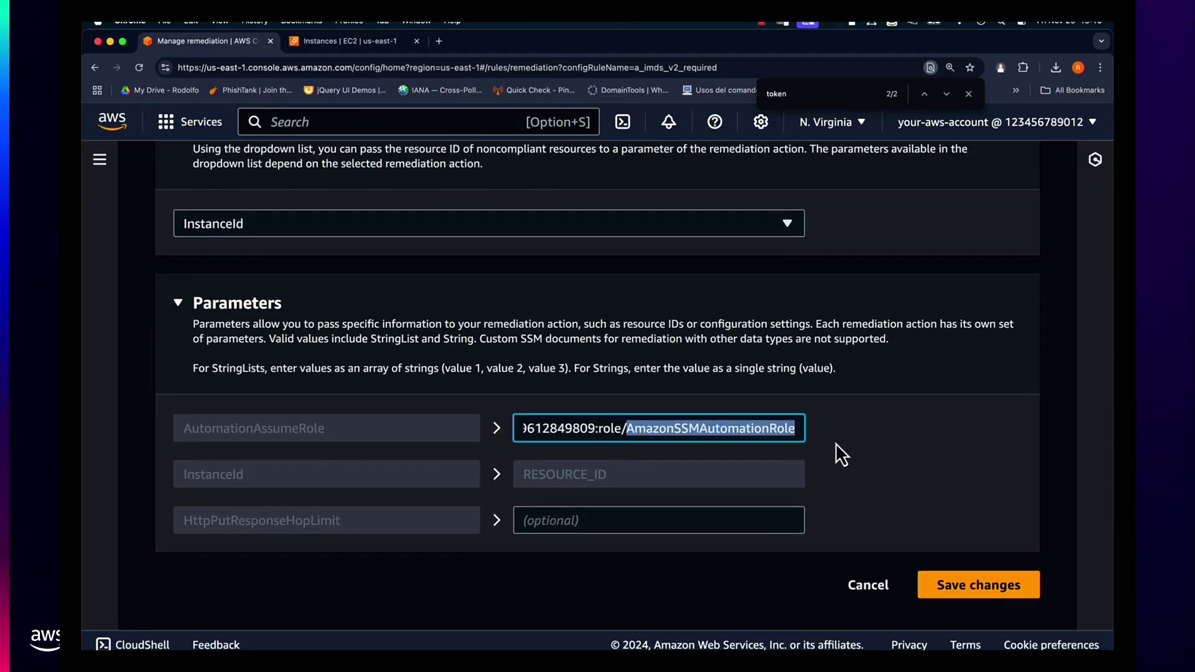
pyautogui.click(871, 593)
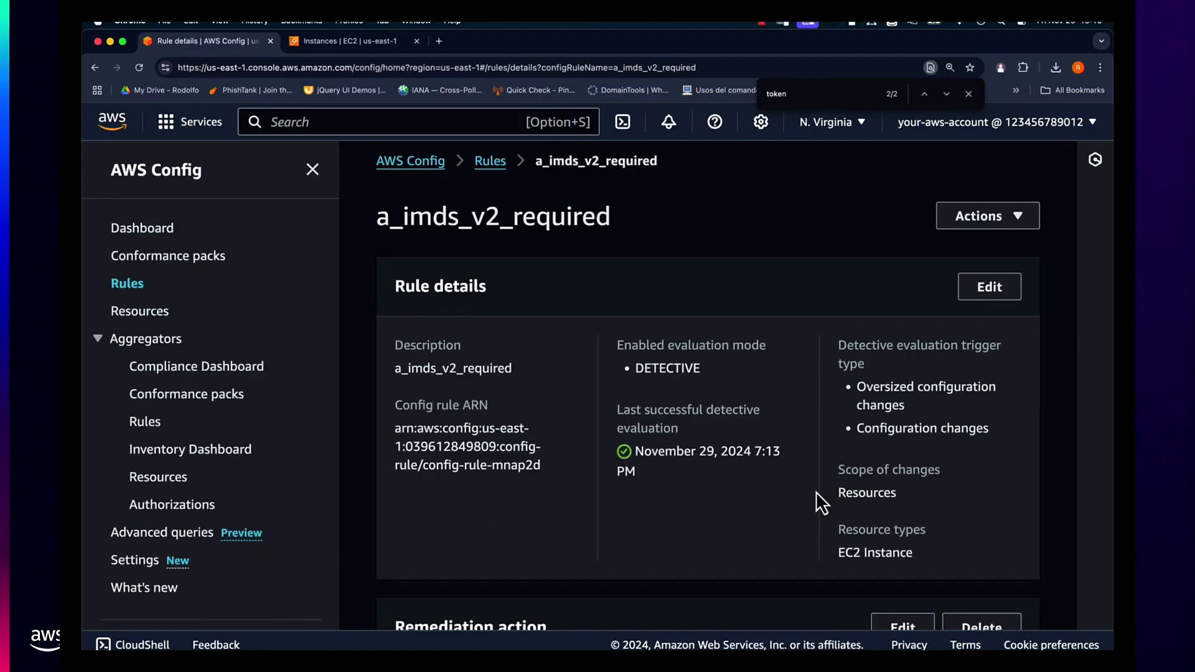
# - Run the remediation on the noncompliant EC2 instance in the rule's resources in scope and refresh the list
pyautogui.scroll(-10, 809, 493)
pyautogui.scroll(-6, 828, 515)
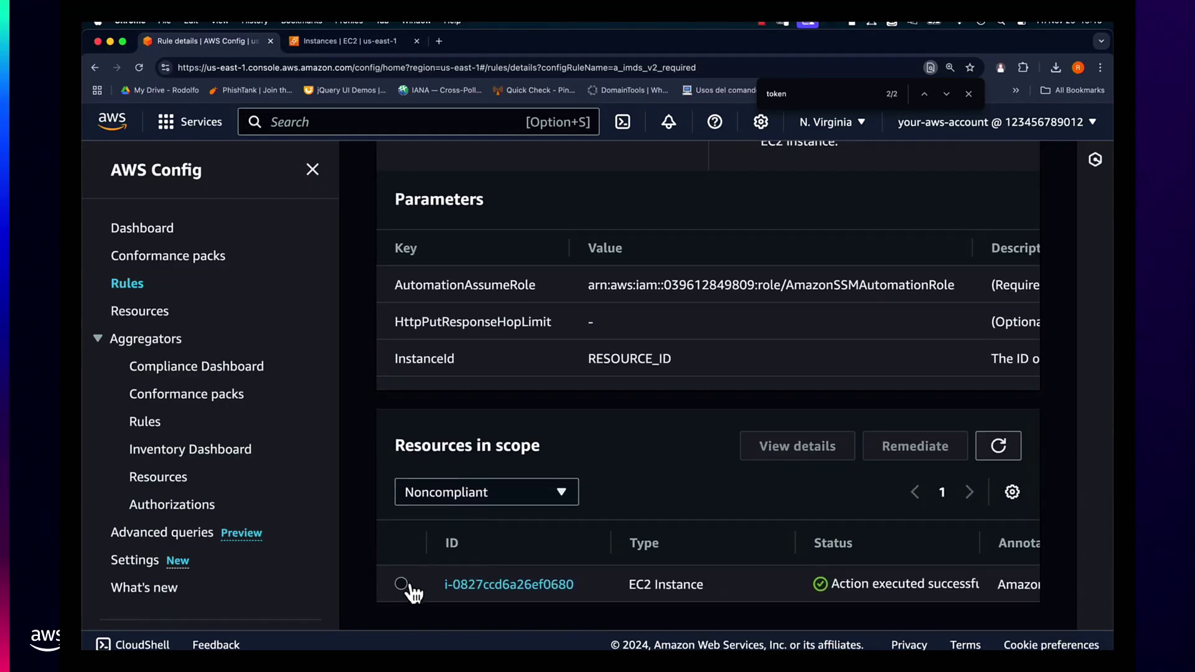
pyautogui.click(406, 585)
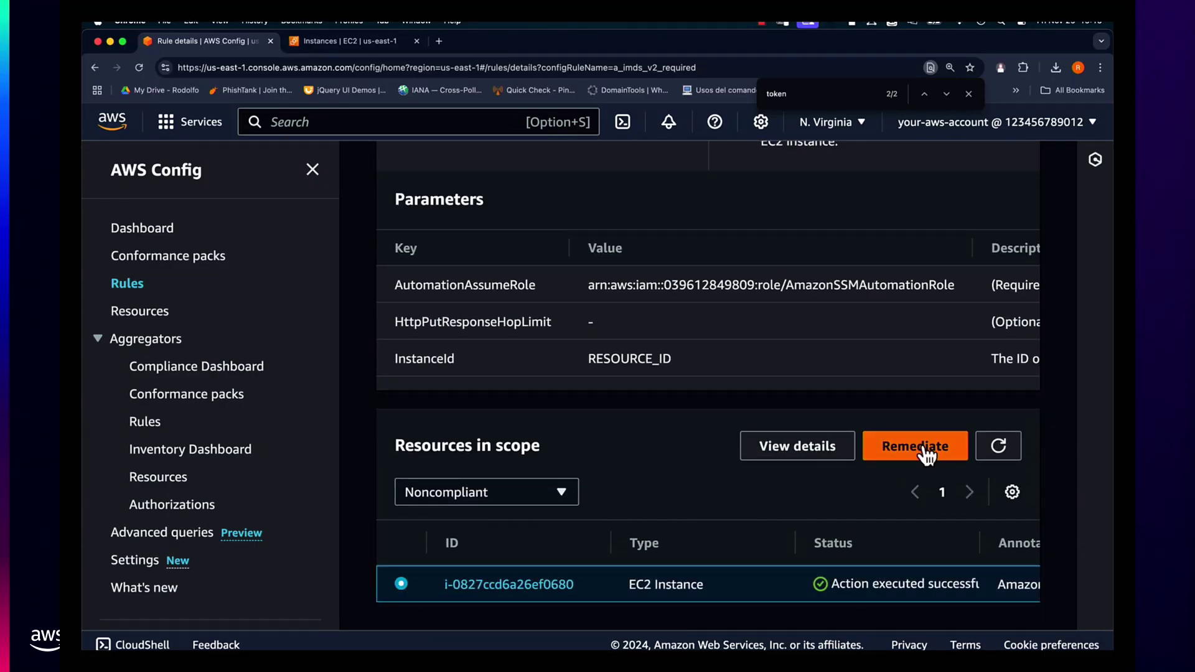
pyautogui.click(999, 447)
# - Check the instance's compliance and refresh the resources in scope to follow the remediation's execution status
pyautogui.hscroll(5, 942, 584)
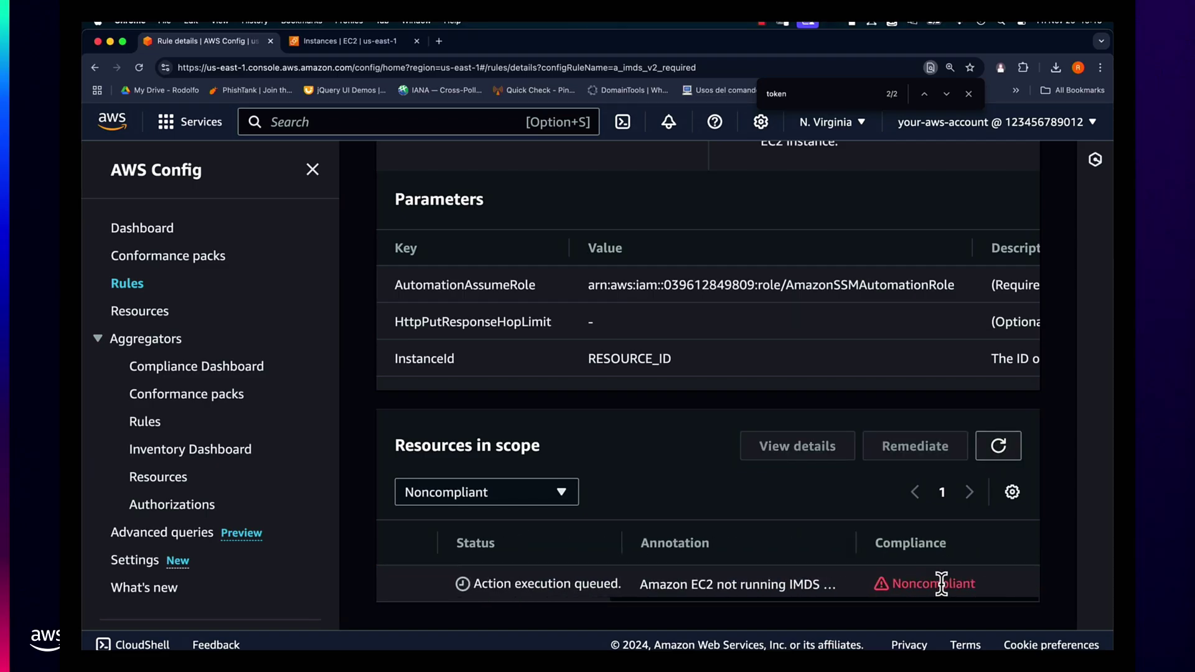
pyautogui.hscroll(-5, 897, 584)
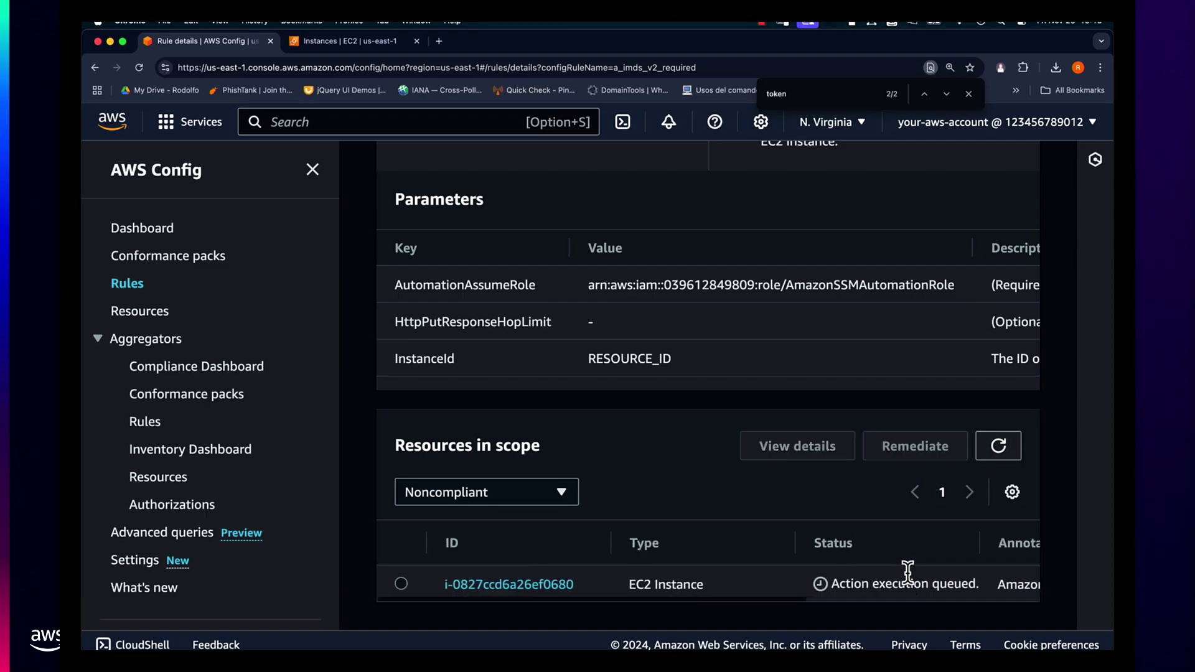
pyautogui.click(1000, 458)
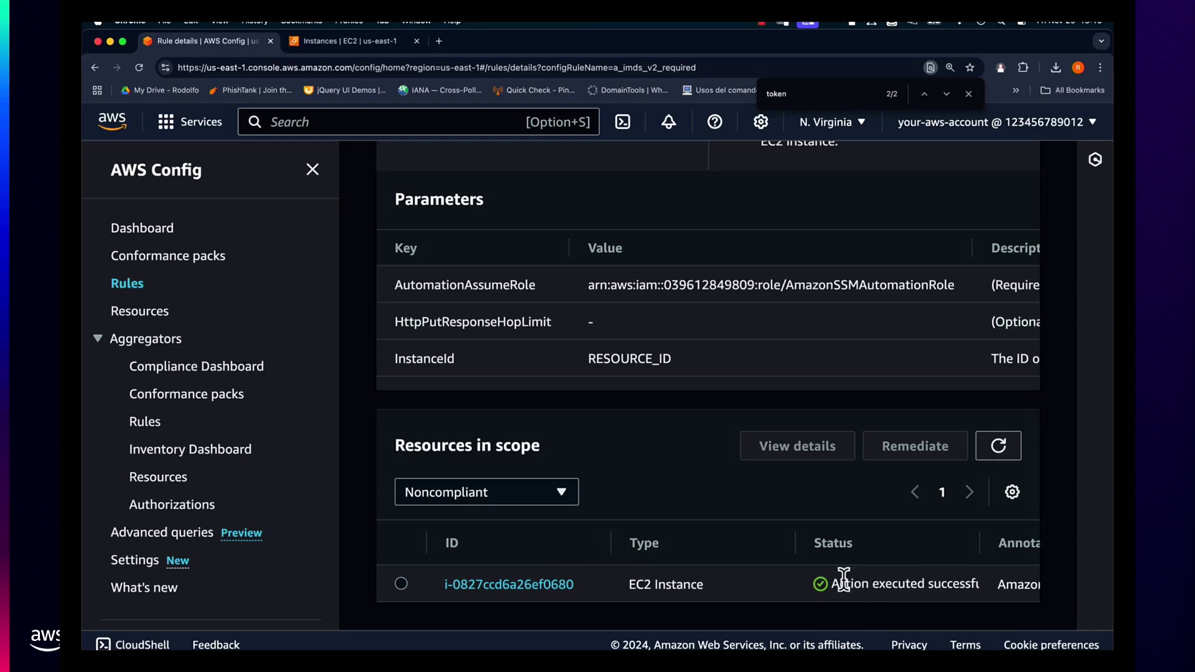
pyautogui.moveTo(843, 584); pyautogui.dragTo(1004, 584)
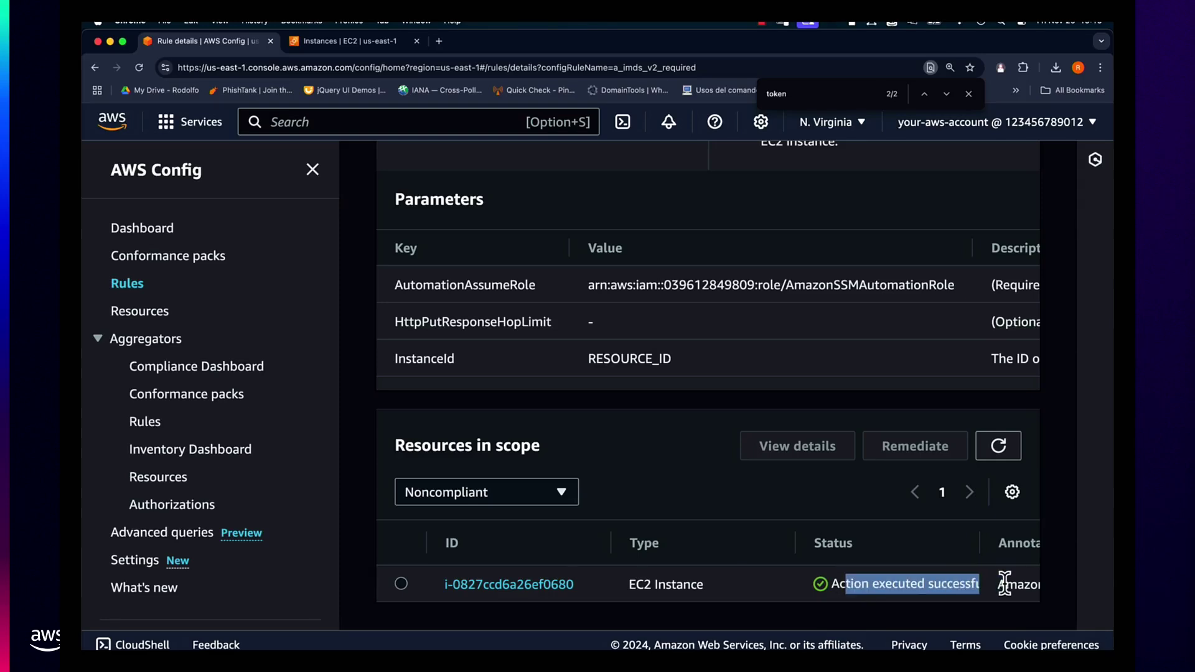
# - Search the AWS services for ssm and open Systems Manager in a new browser tab
pyautogui.click(370, 123)
pyautogui.write('ssm')
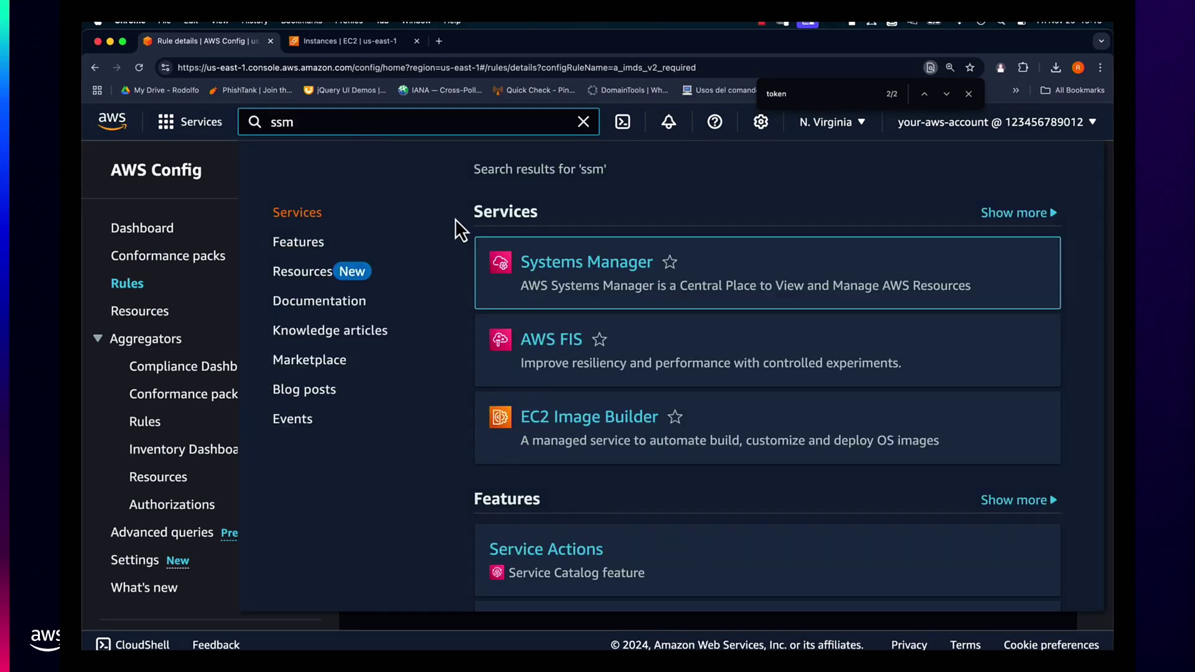
pyautogui.rightClick(585, 269)
pyautogui.click(638, 270)
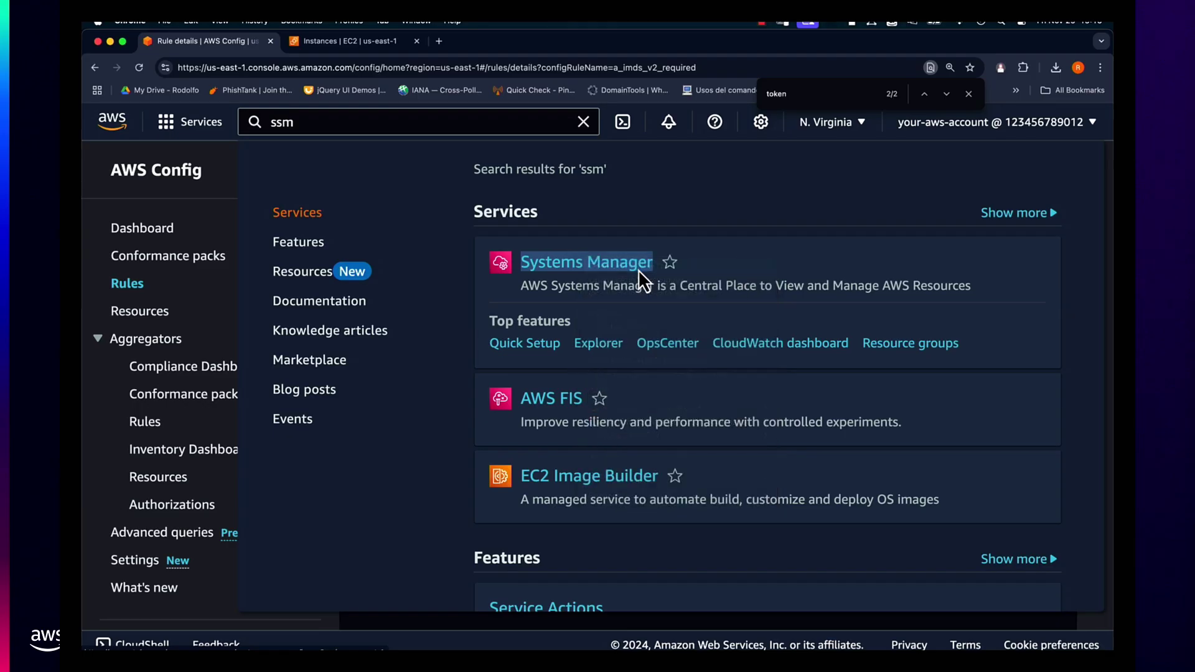
pyautogui.click(495, 40)
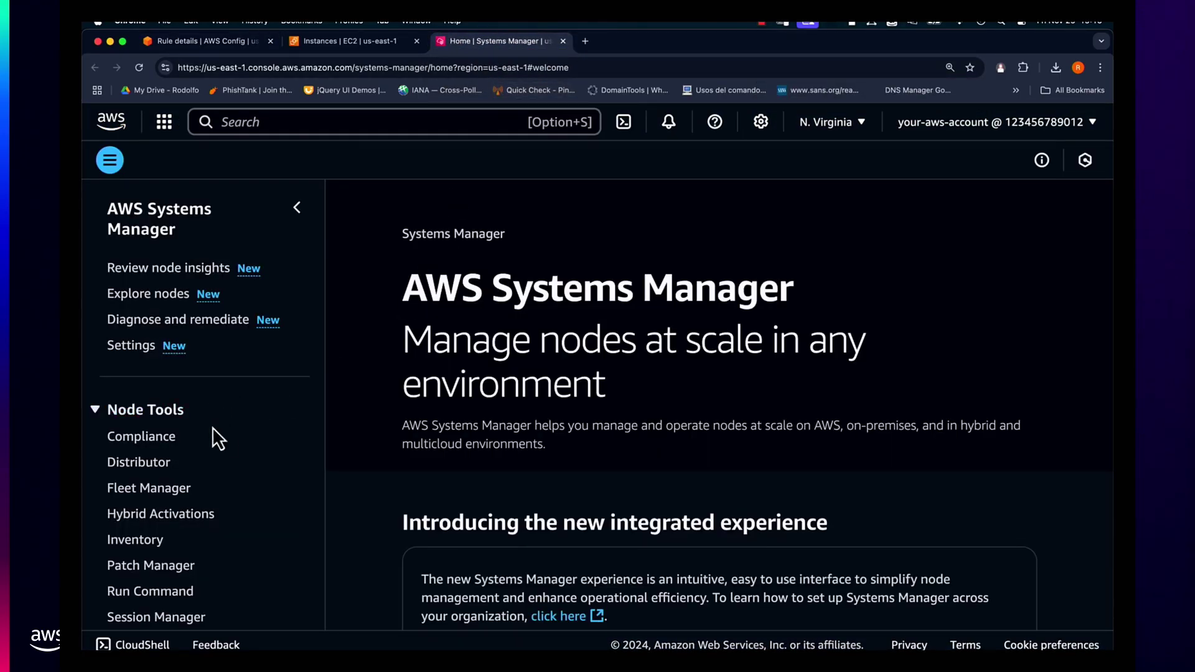
# - Go to Systems Manager Automation and open the AWSConfigRemediation-EnforceEC2InstanceIMDSv2 execution
pyautogui.scroll(-5, 223, 428)
pyautogui.click(137, 405)
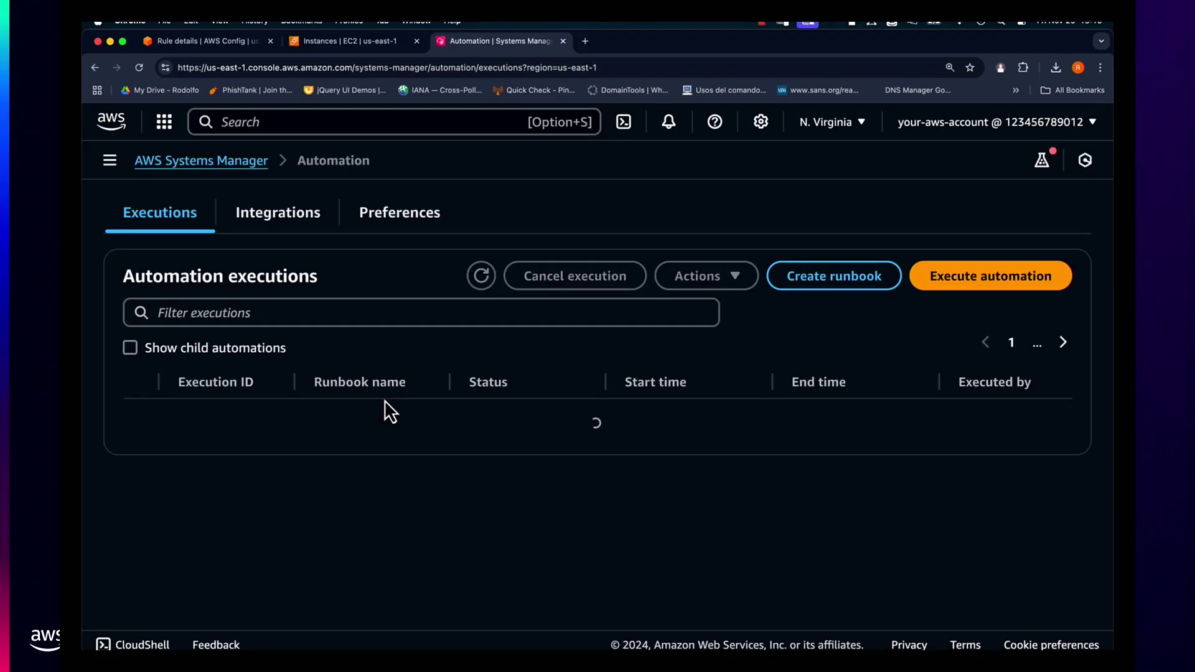
pyautogui.click(372, 419)
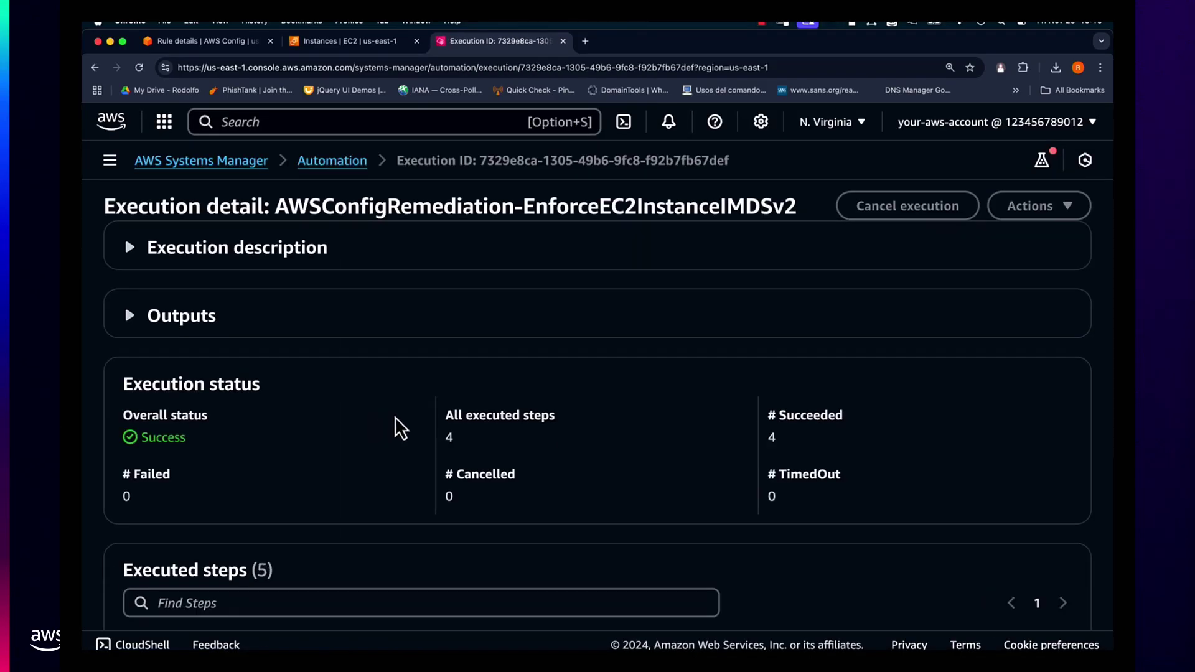
# - Examine the automation's execution status and the name, action and status of each executed step
pyautogui.scroll(-3, 529, 392)
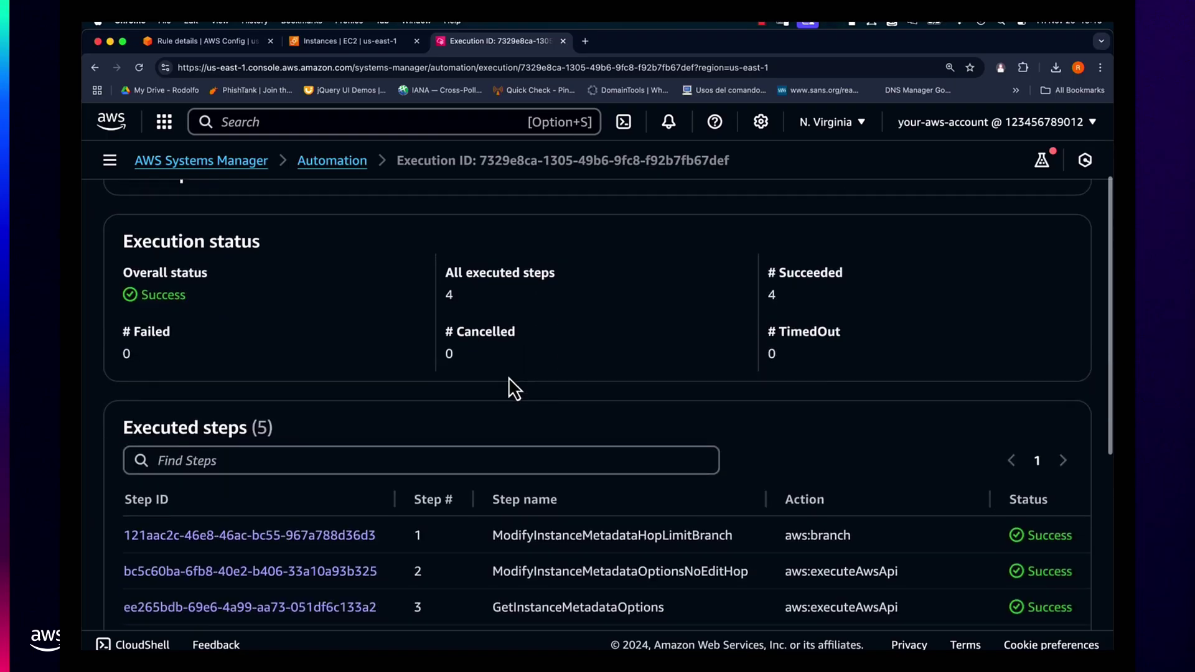
pyautogui.scroll(2, 507, 380)
pyautogui.scroll(-5, 507, 380)
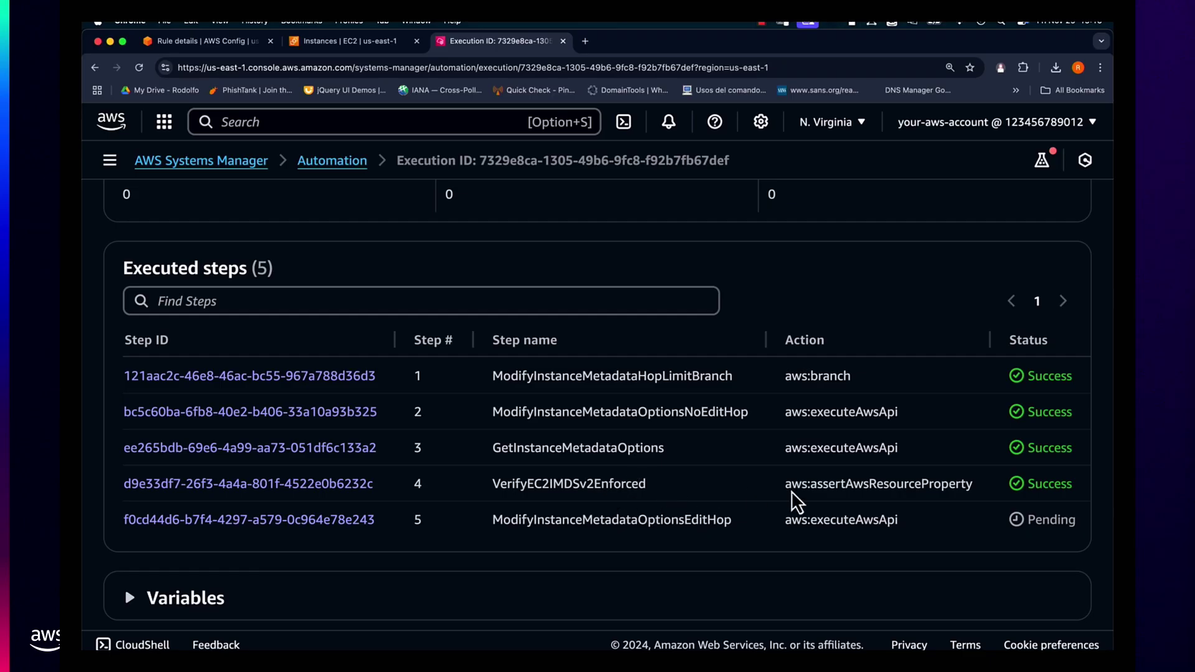
pyautogui.scroll(-3, 795, 485)
pyautogui.scroll(5, 795, 486)
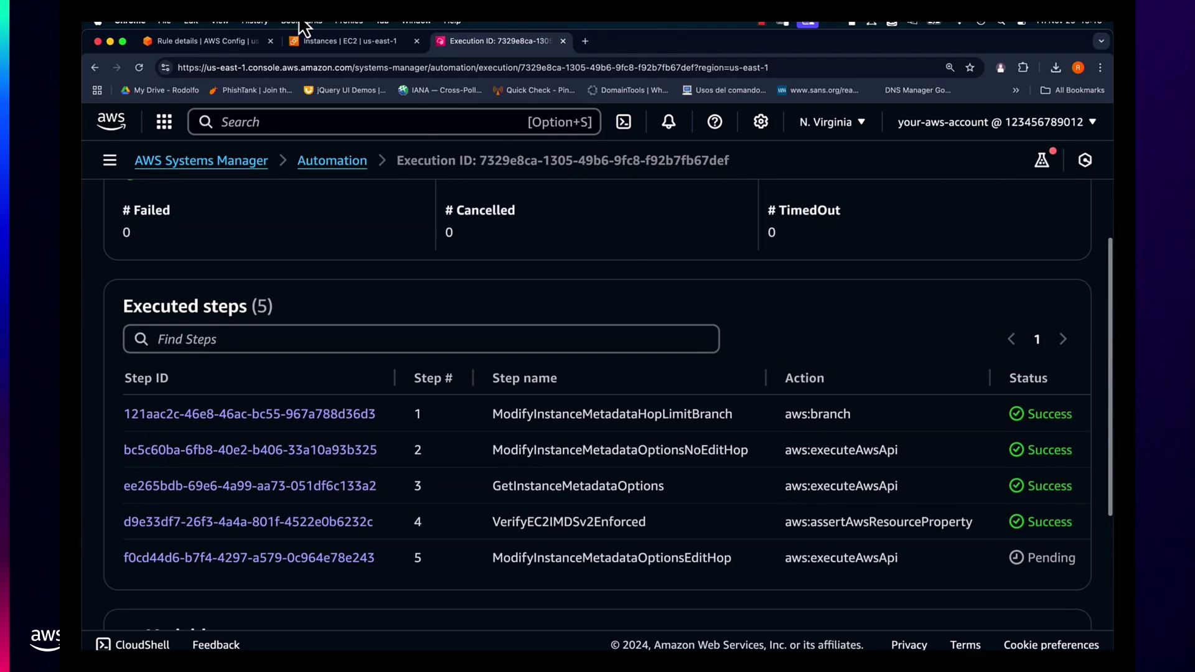
pyautogui.scroll(-1, 795, 486)
# - Switch to the EC2 instances page, refresh the list and check the Webserver instance's IMDSv2 setting
pyautogui.click(351, 45)
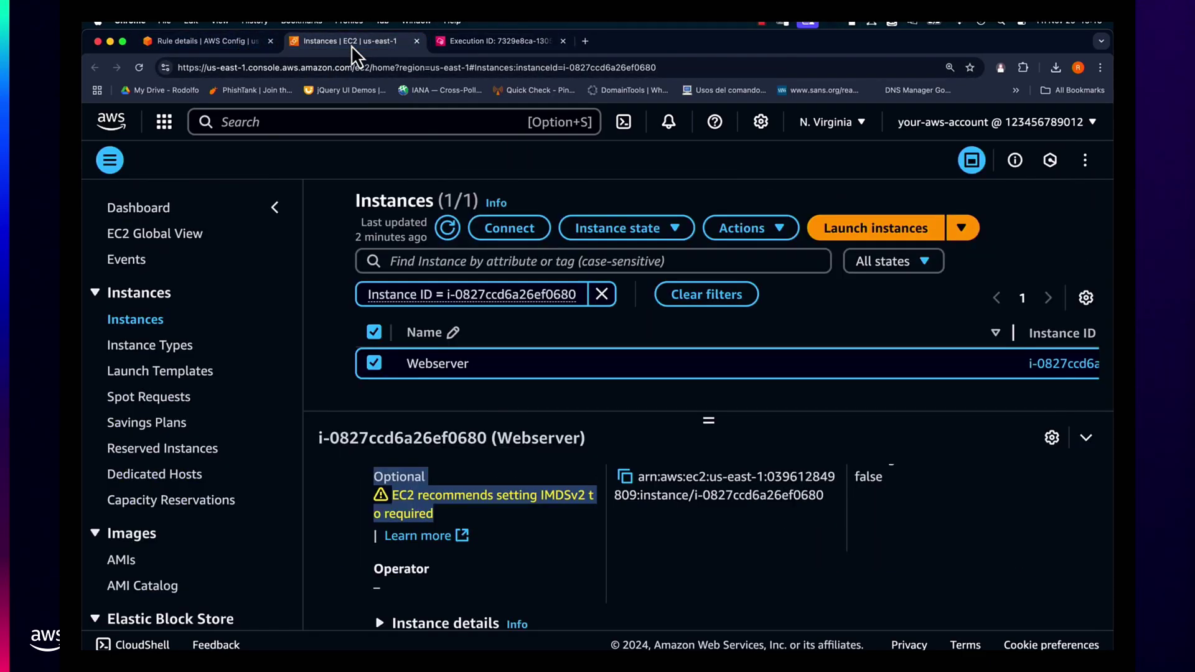
pyautogui.click(446, 230)
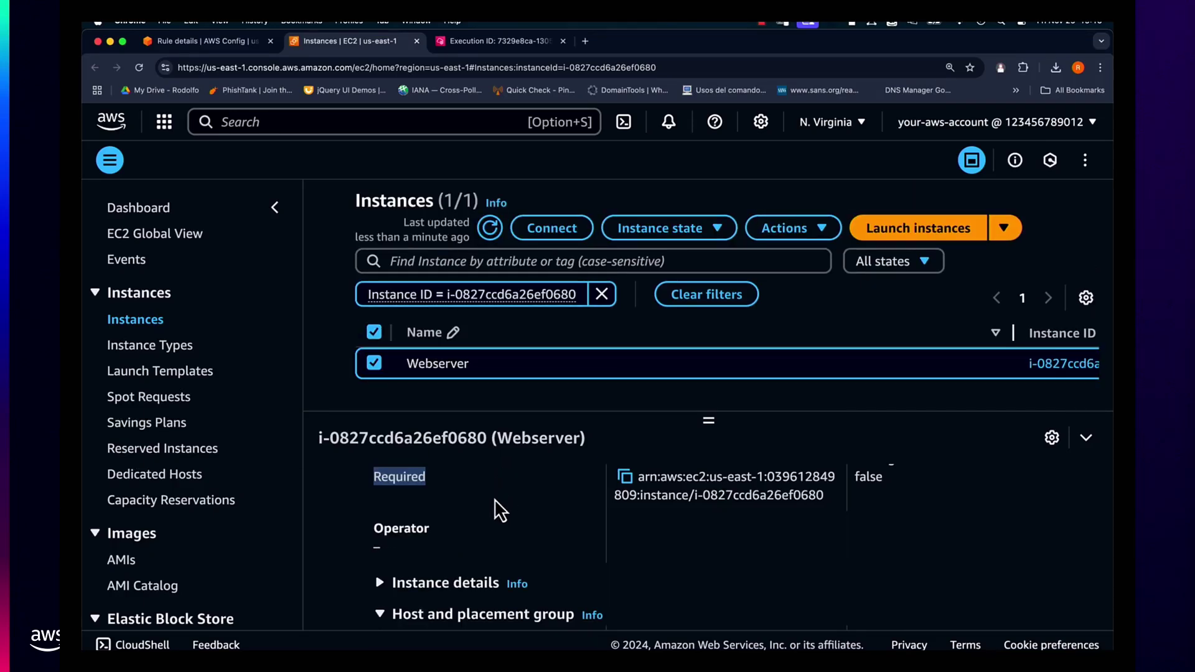
pyautogui.scroll(-2, 495, 502)
pyautogui.scroll(4, 494, 492)
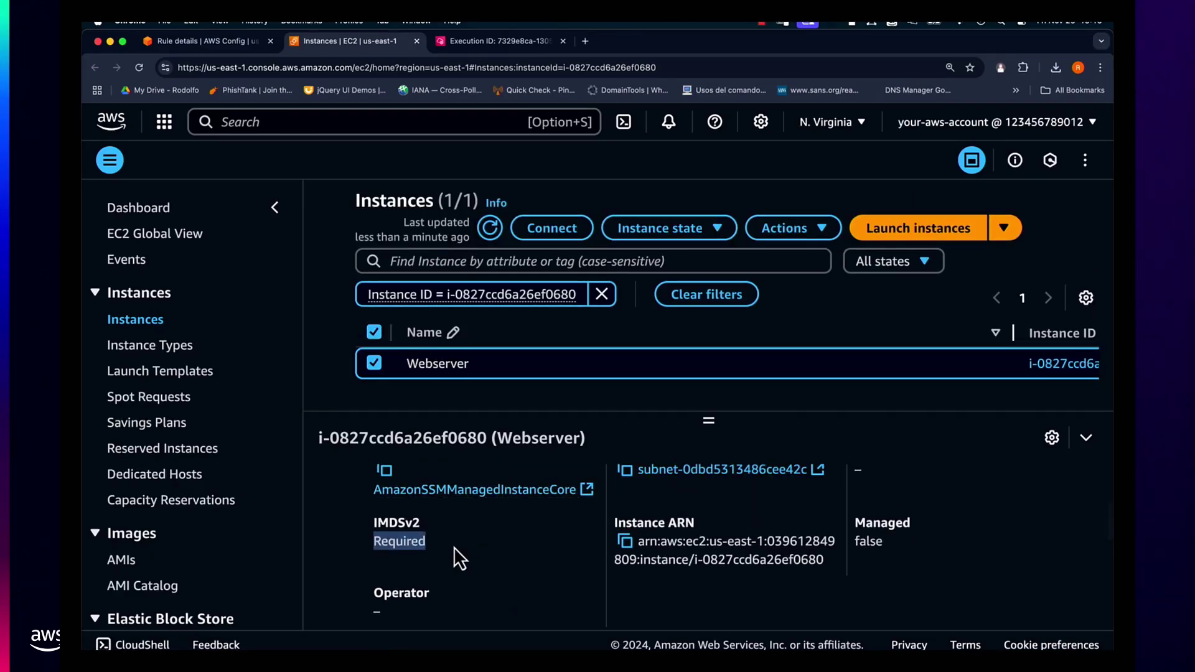
pyautogui.moveTo(364, 513); pyautogui.dragTo(454, 548)
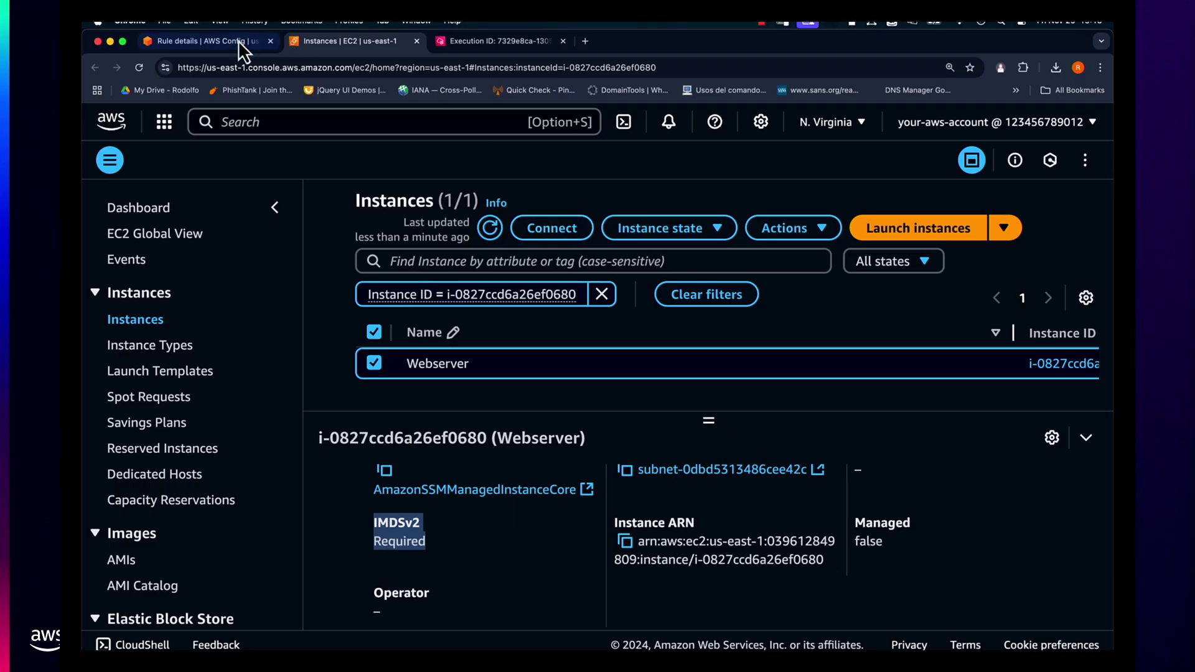
# - Return to the a_imds_v2_required rule in AWS Config, dismiss the service search and check the remediated instance's compliance
pyautogui.click(211, 40)
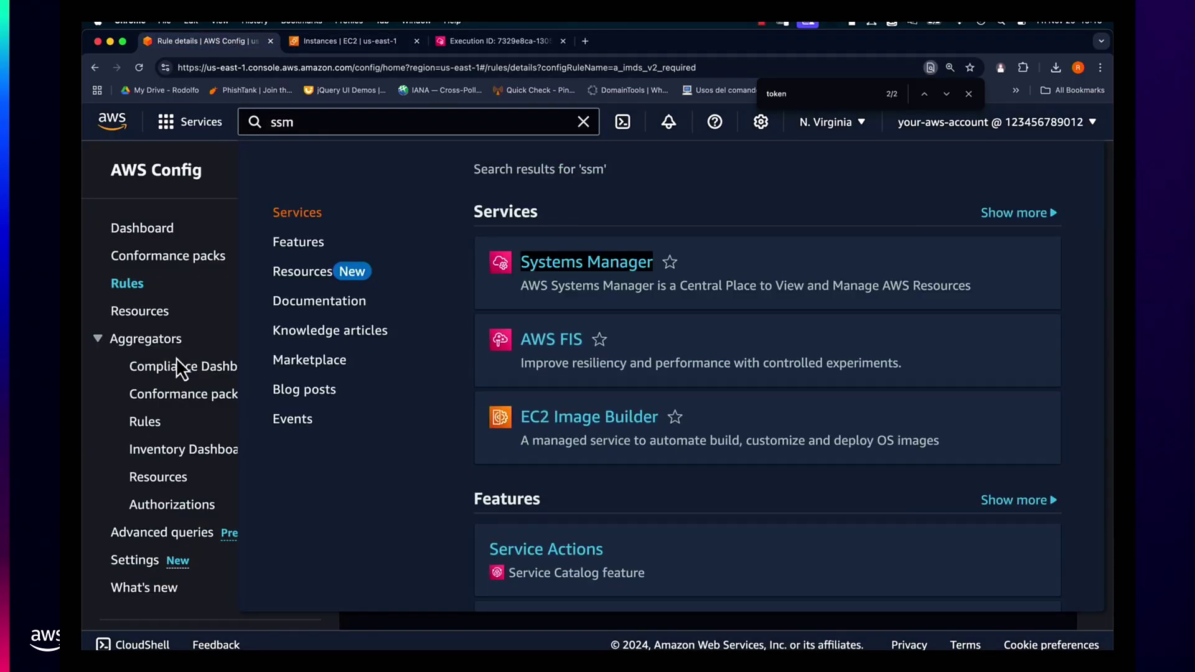
pyautogui.click(200, 294)
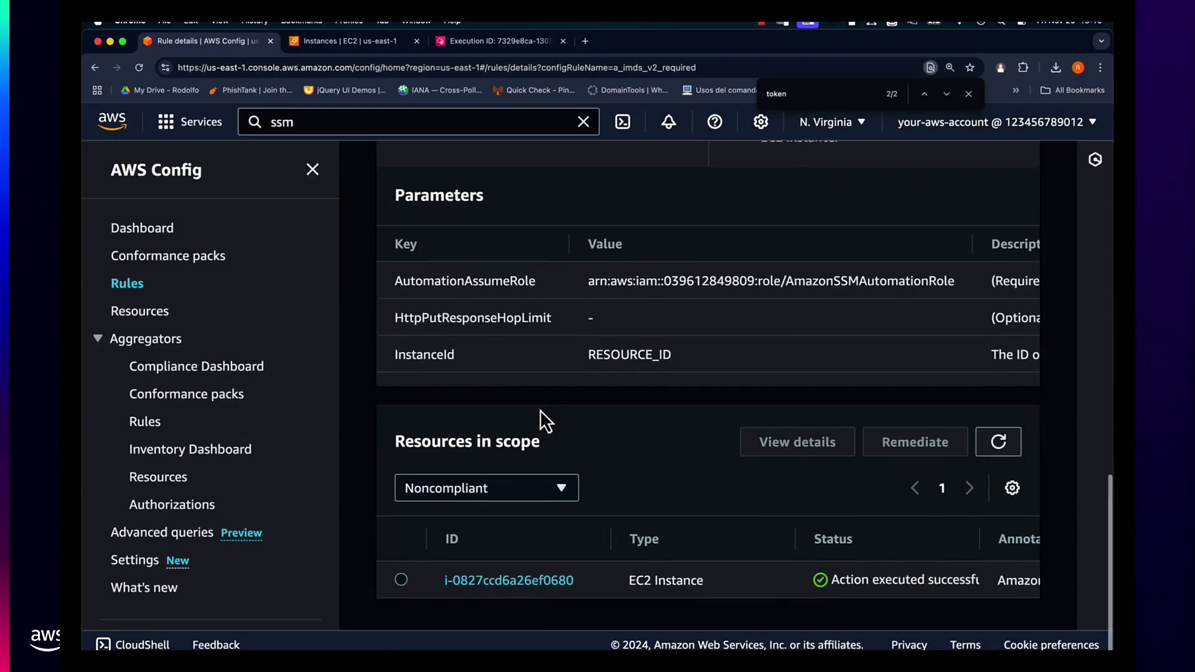
pyautogui.hscroll(6, 806, 573)
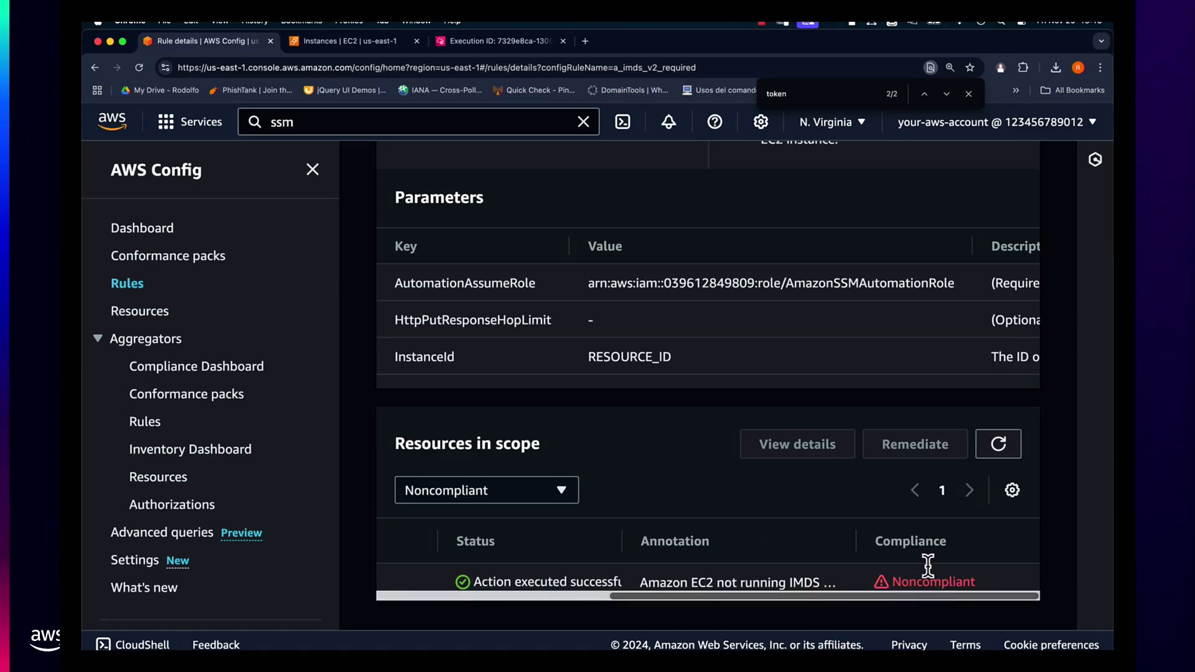
# - Refresh the rule's resources in scope and start a new conformance pack deployment in AWS Config
pyautogui.click(999, 444)
pyautogui.click(159, 265)
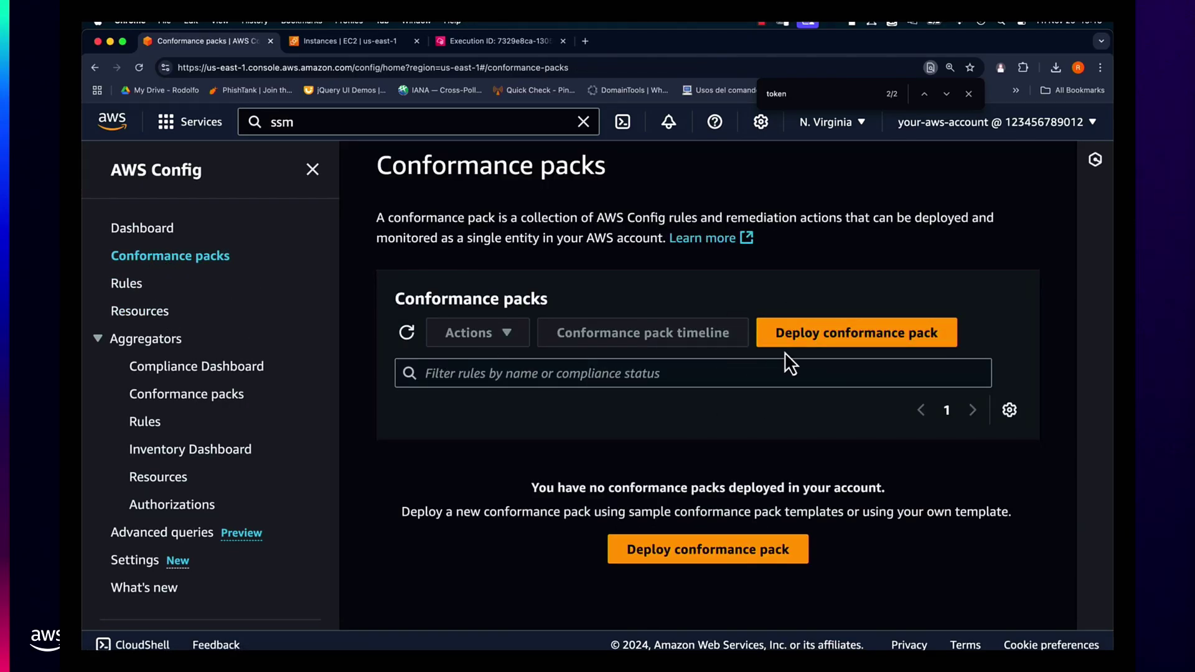
pyautogui.click(844, 339)
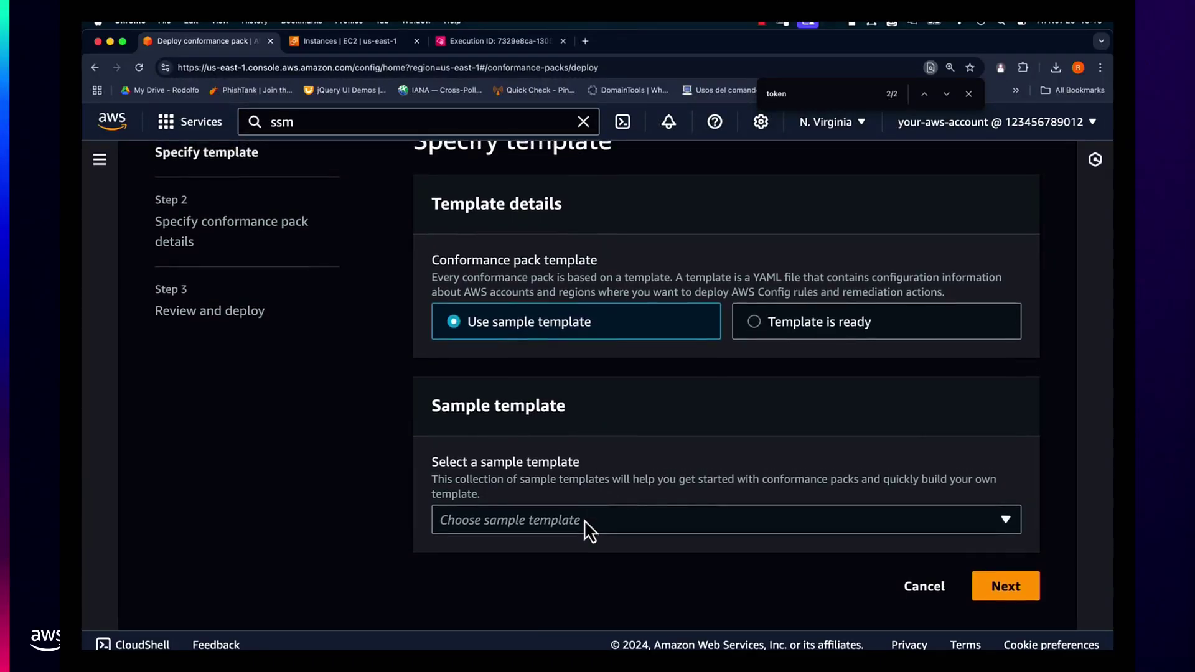
# - Browse the sample templates offered for the conformance pack, without choosing one, and cancel the deployment
pyautogui.click(584, 520)
pyautogui.scroll(-3, 590, 393)
pyautogui.scroll(-8, 590, 393)
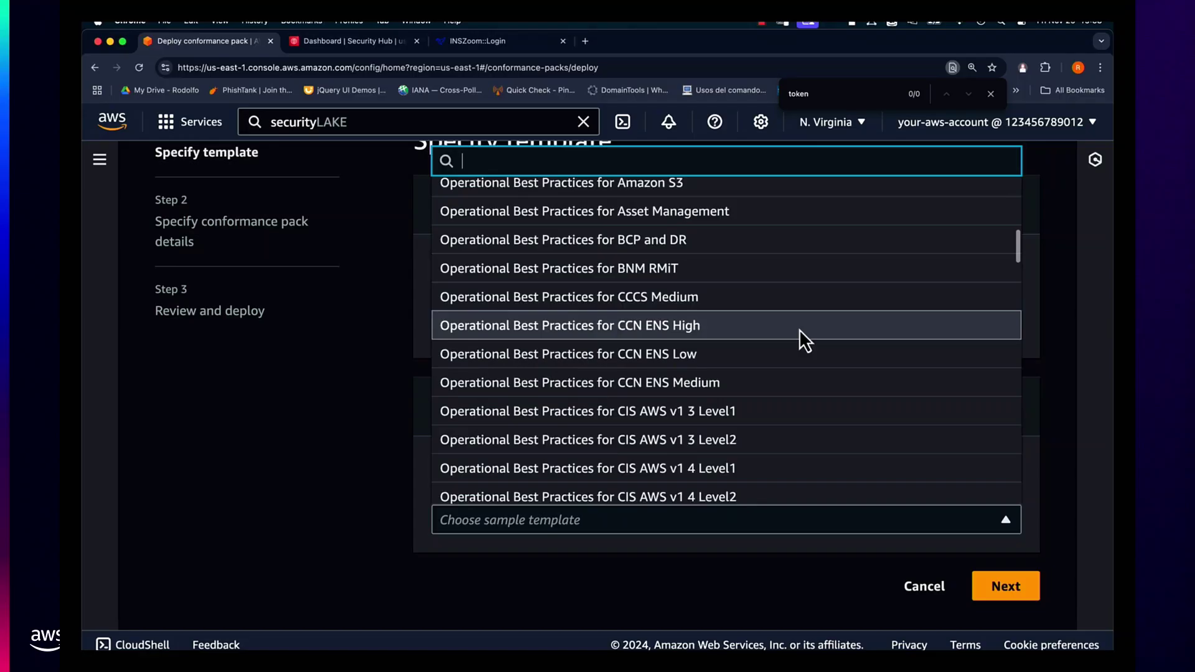
pyautogui.scroll(-5, 799, 337)
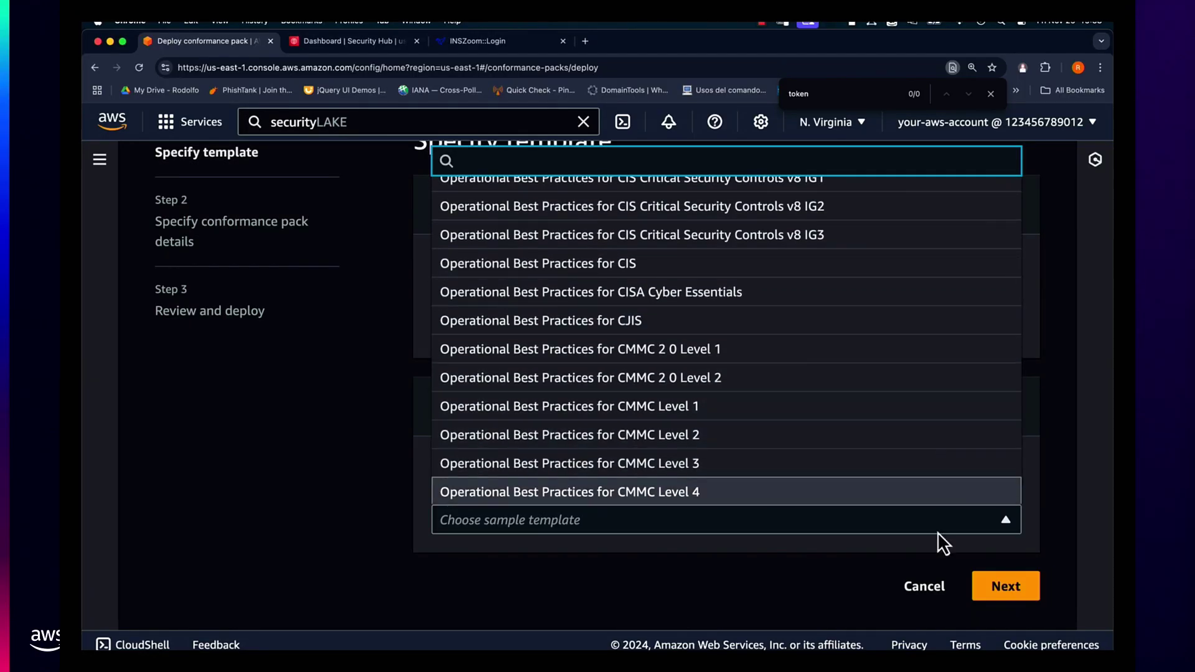
pyautogui.click(925, 587)
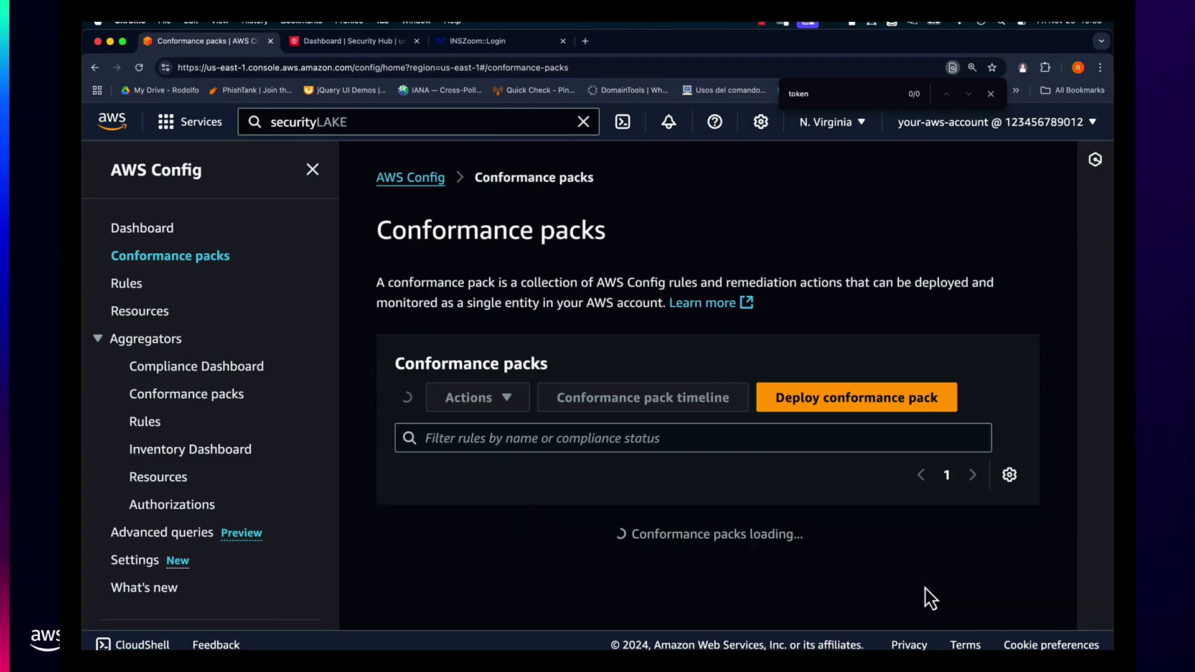
# - Switch to Security Hub, close the INSZoom login page and look over the Summary page's security standards
pyautogui.click(344, 120)
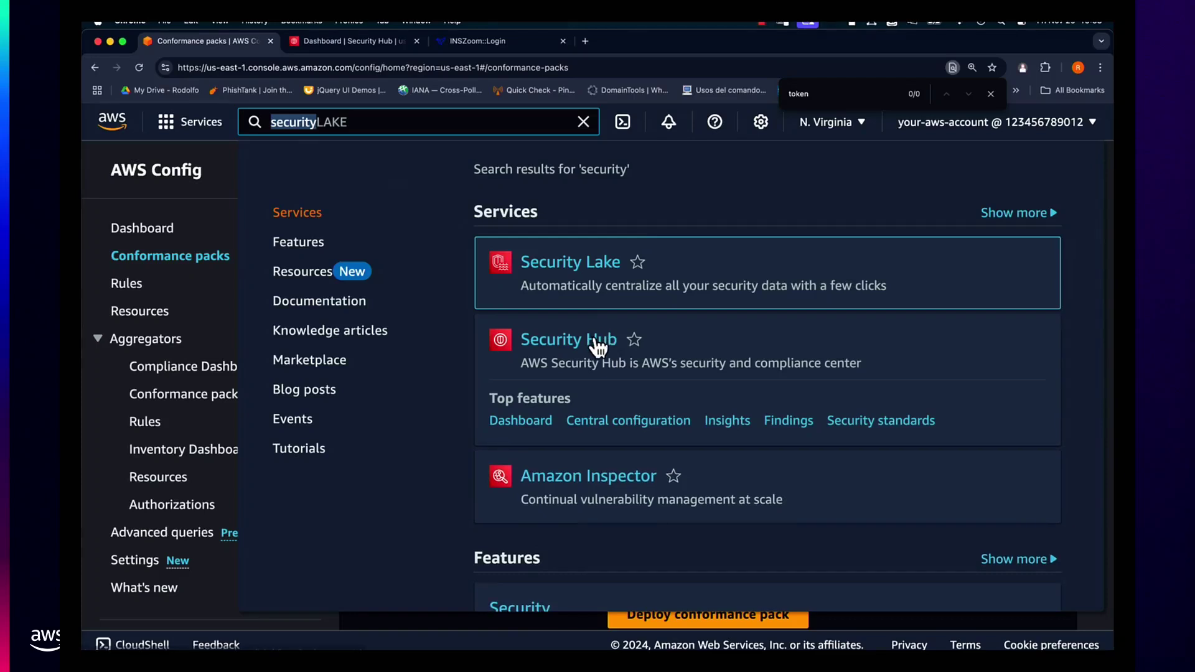
pyautogui.click(597, 341)
pyautogui.click(563, 41)
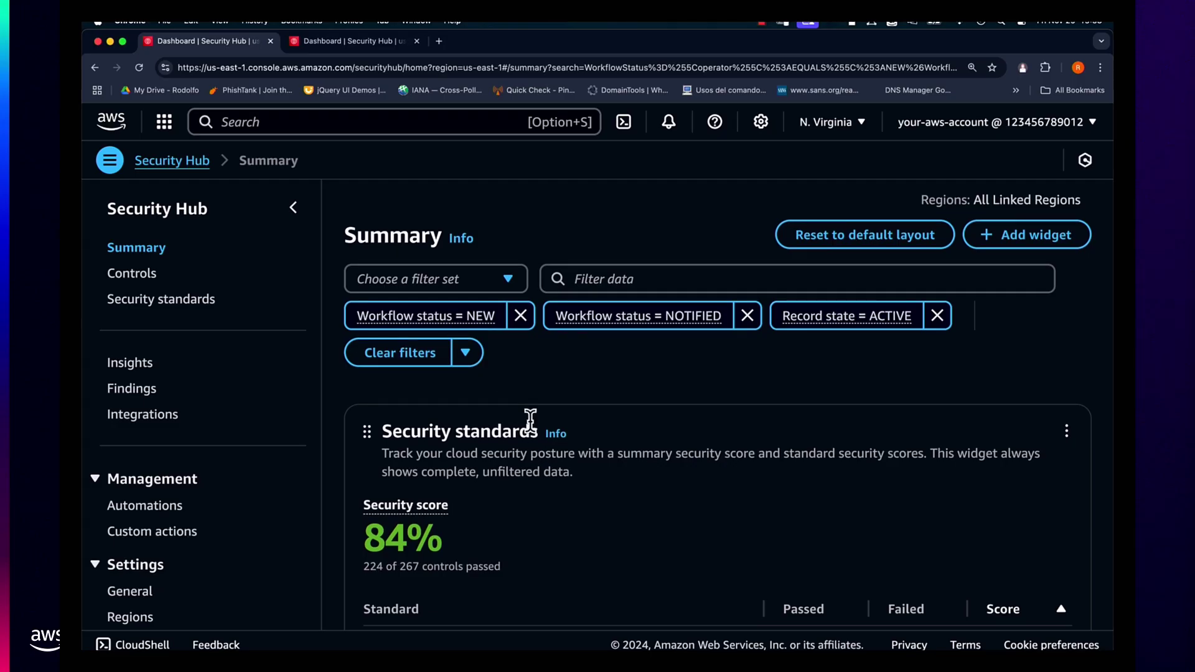
pyautogui.scroll(-1, 529, 422)
pyautogui.scroll(-3, 322, 300)
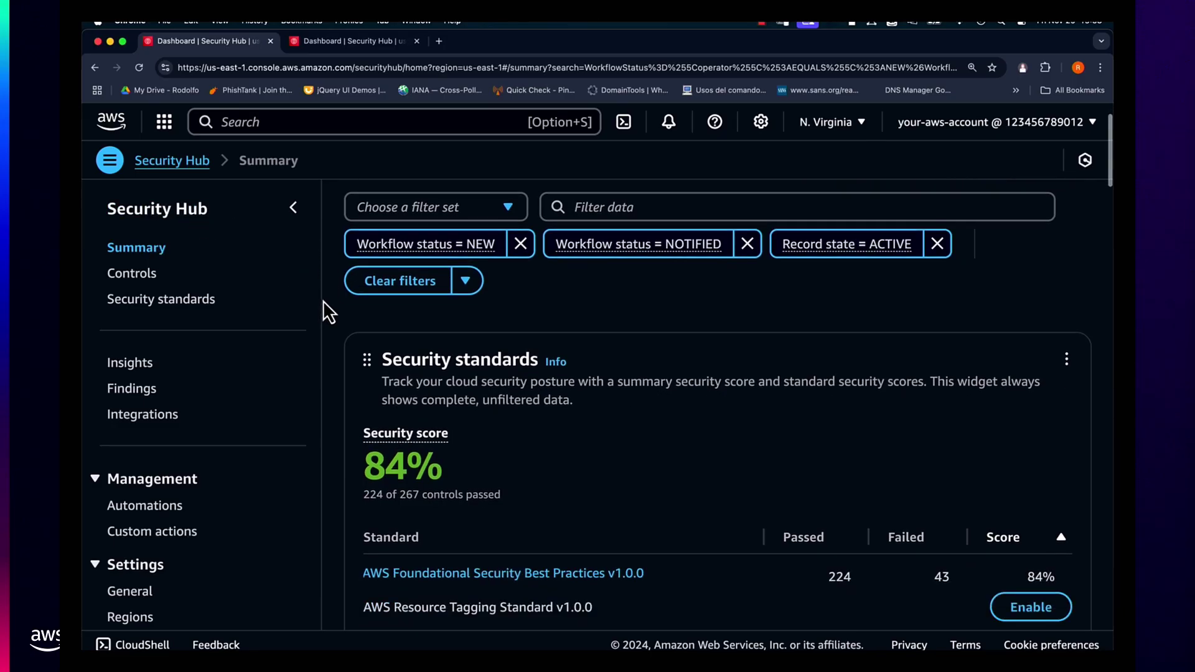
pyautogui.scroll(3, 329, 311)
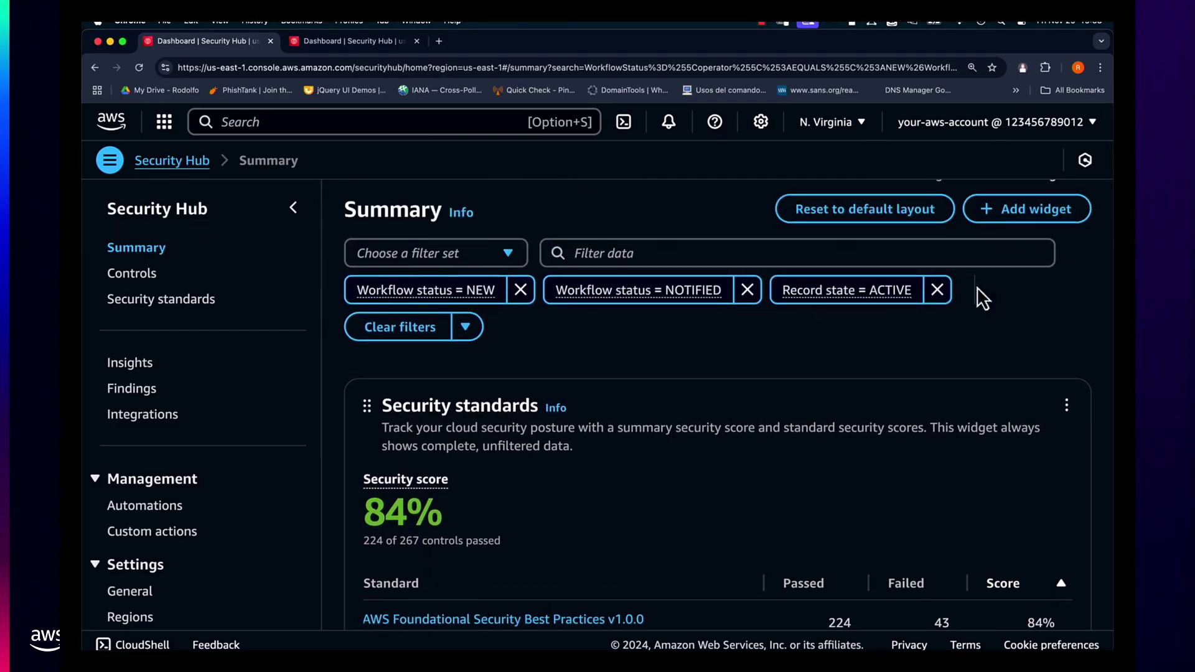
# - Open Security Hub's general settings and review the delegated administrator, controls, service permissions and resource policies
pyautogui.scroll(-4, 187, 464)
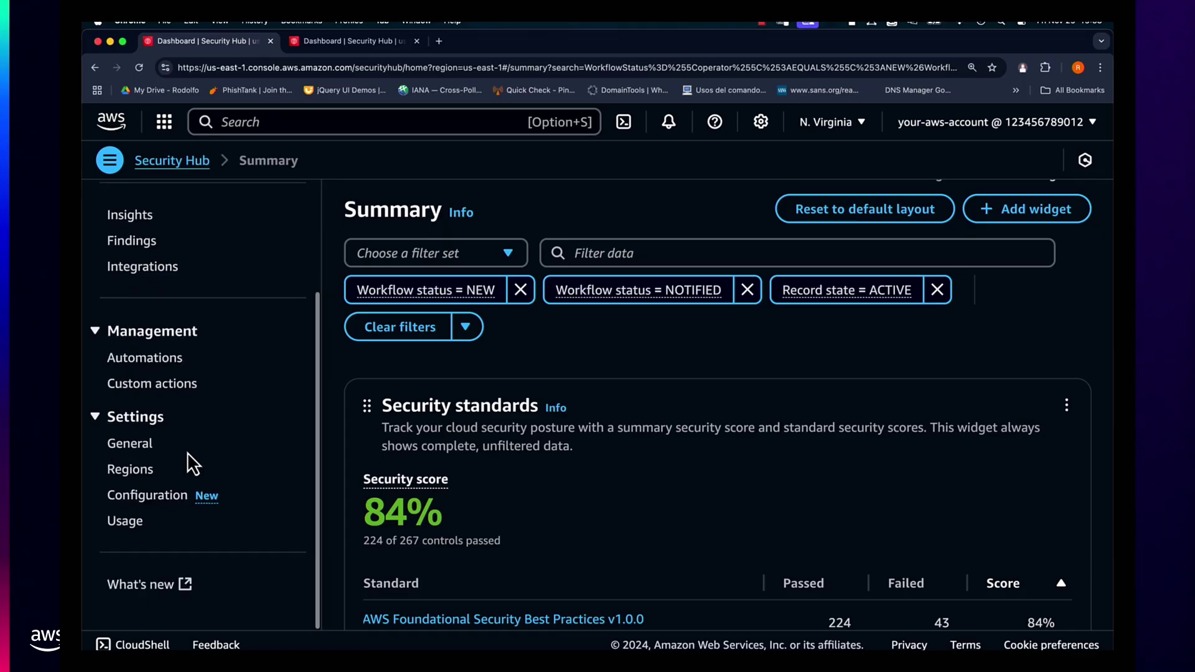
pyautogui.click(133, 444)
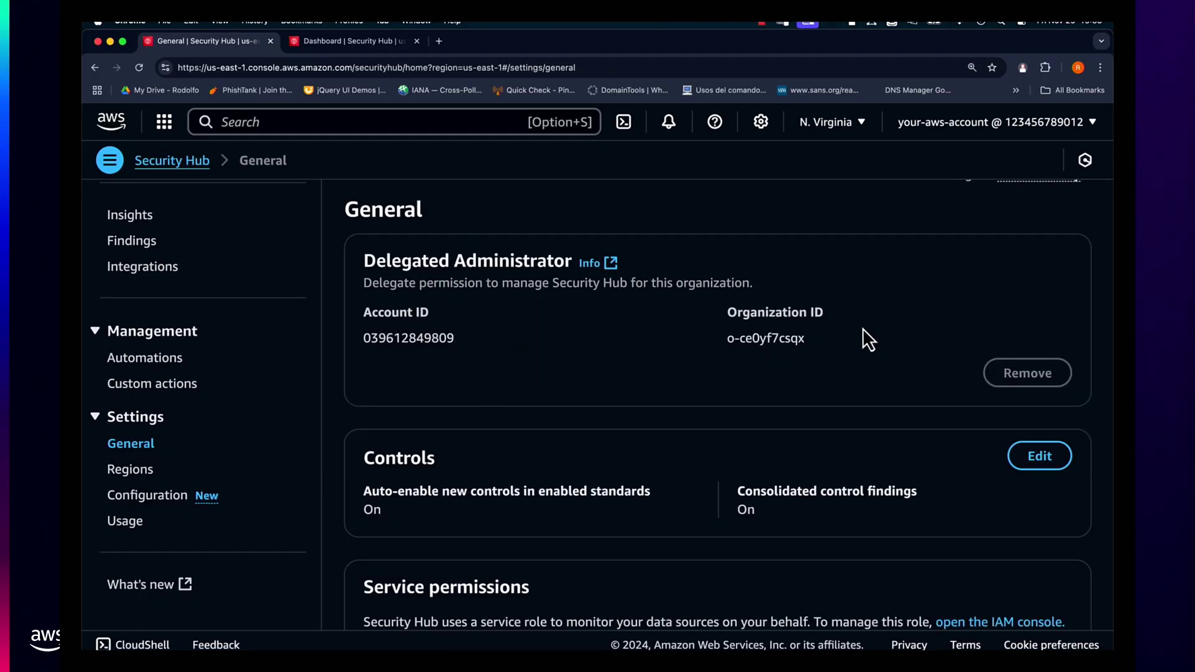
pyautogui.scroll(-5, 726, 386)
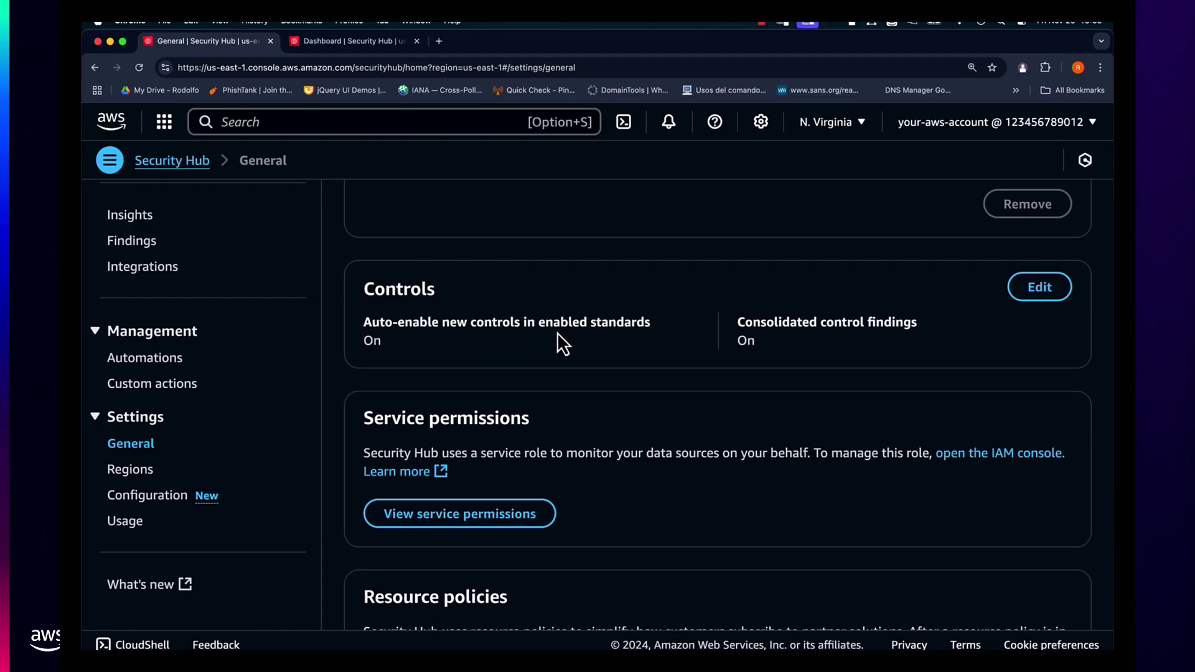
pyautogui.scroll(-6, 742, 401)
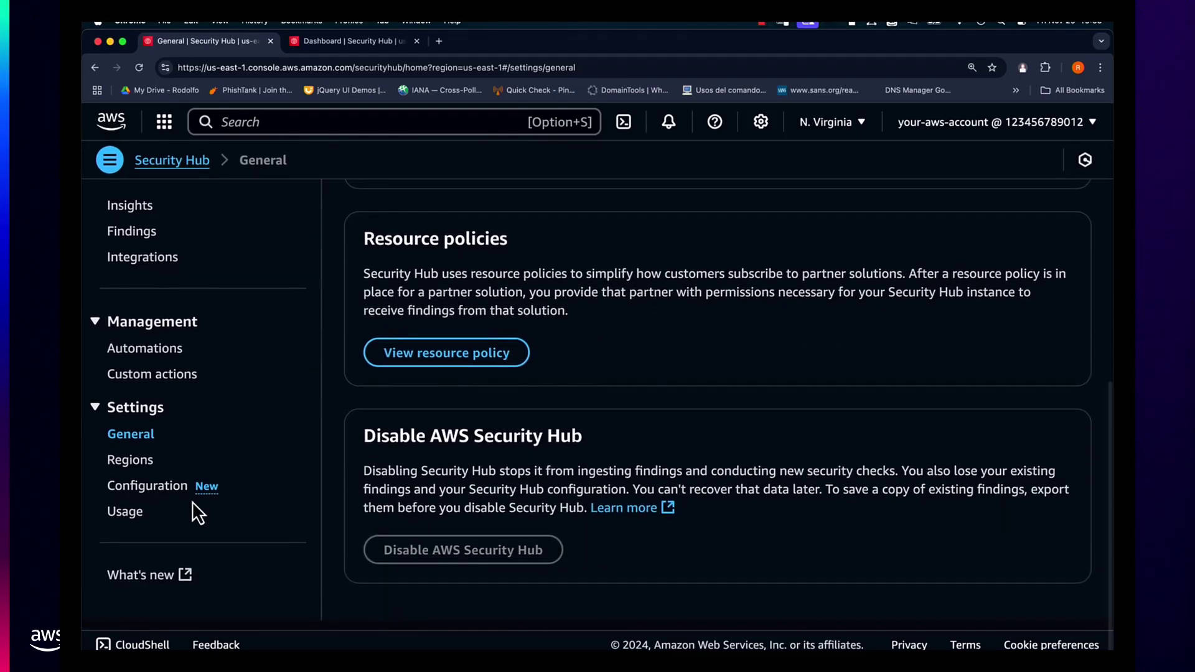
# - Open Security Hub's central configuration and examine the policy and policy status assigned to the organization root and its accounts
pyautogui.click(152, 482)
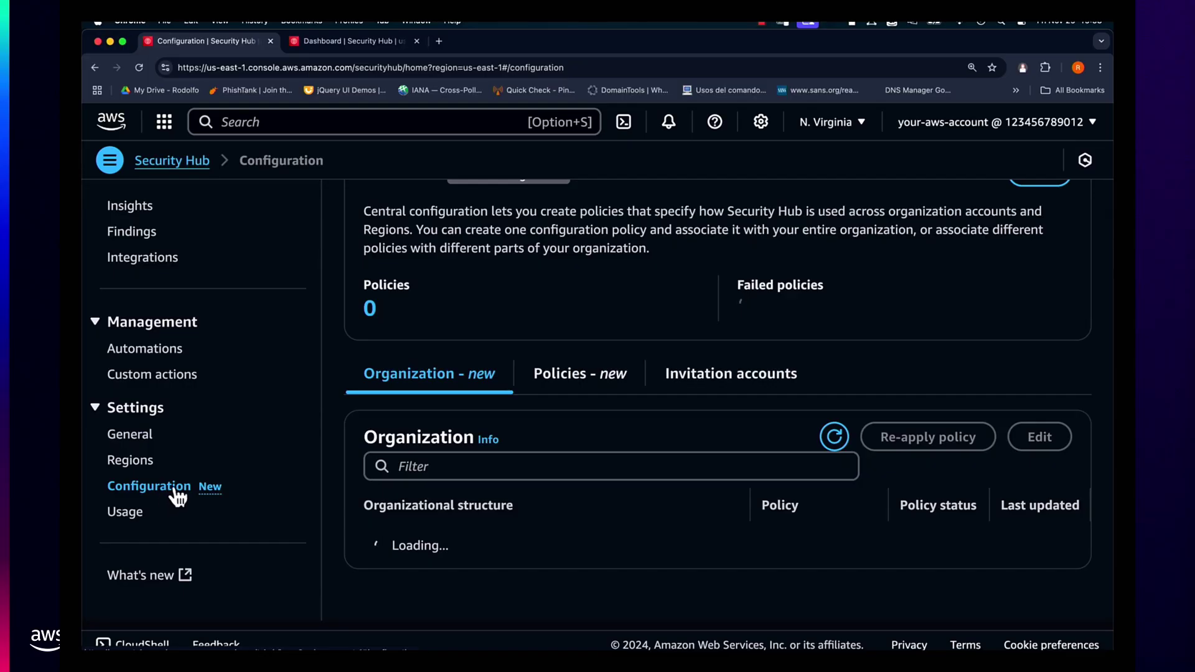
pyautogui.scroll(-3, 405, 454)
pyautogui.scroll(2, 422, 431)
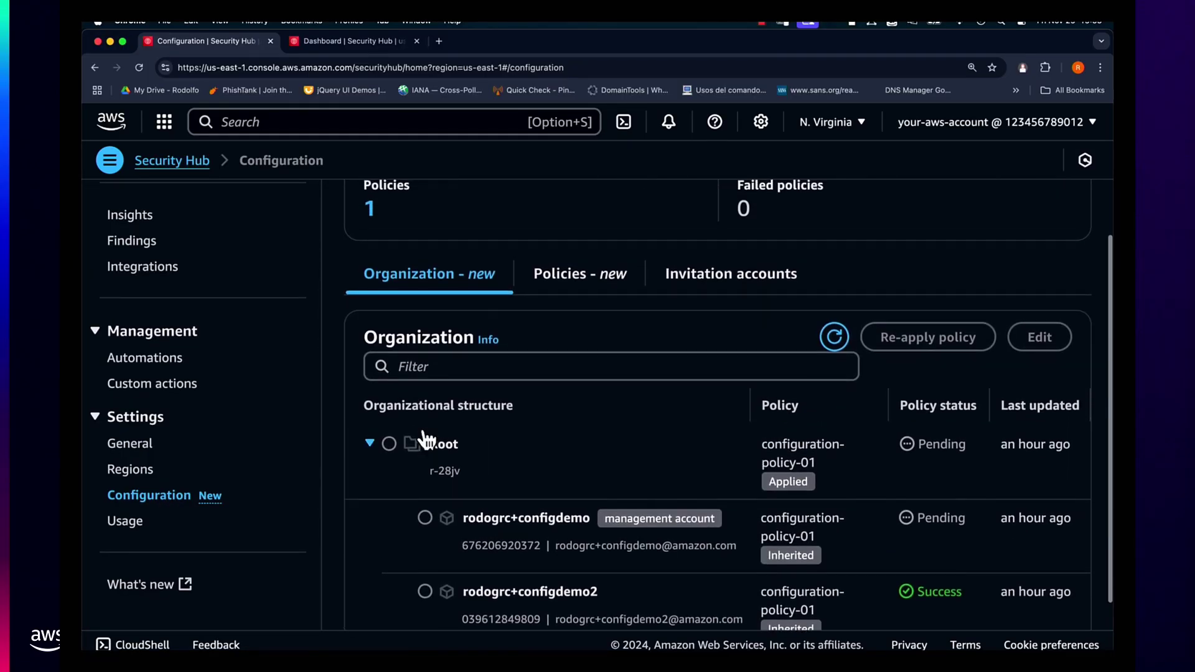
pyautogui.scroll(3, 570, 333)
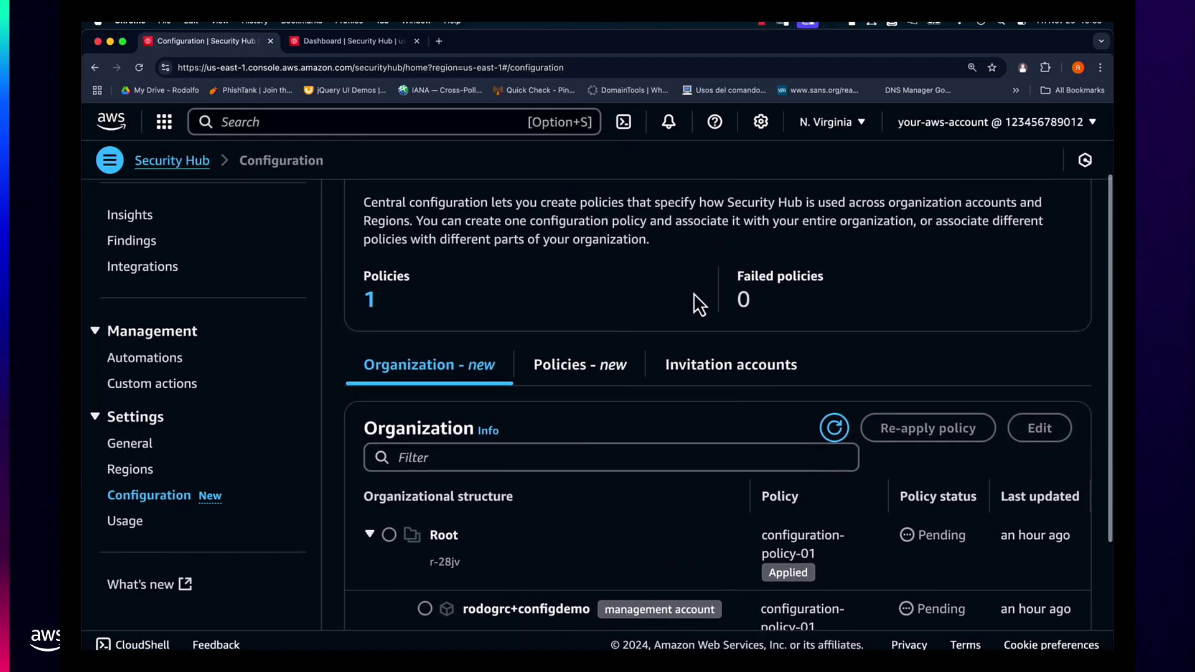
pyautogui.scroll(-5, 784, 437)
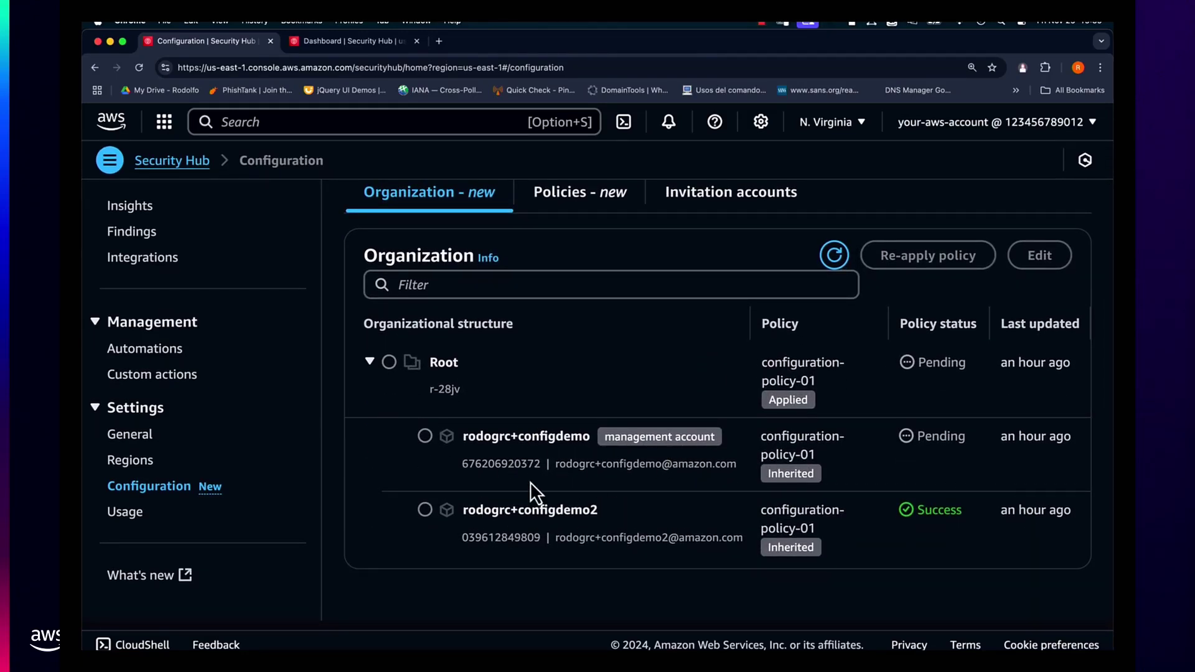
# - Return to the Security Hub summary and examine the security score and the list of available security standards
pyautogui.scroll(3, 150, 309)
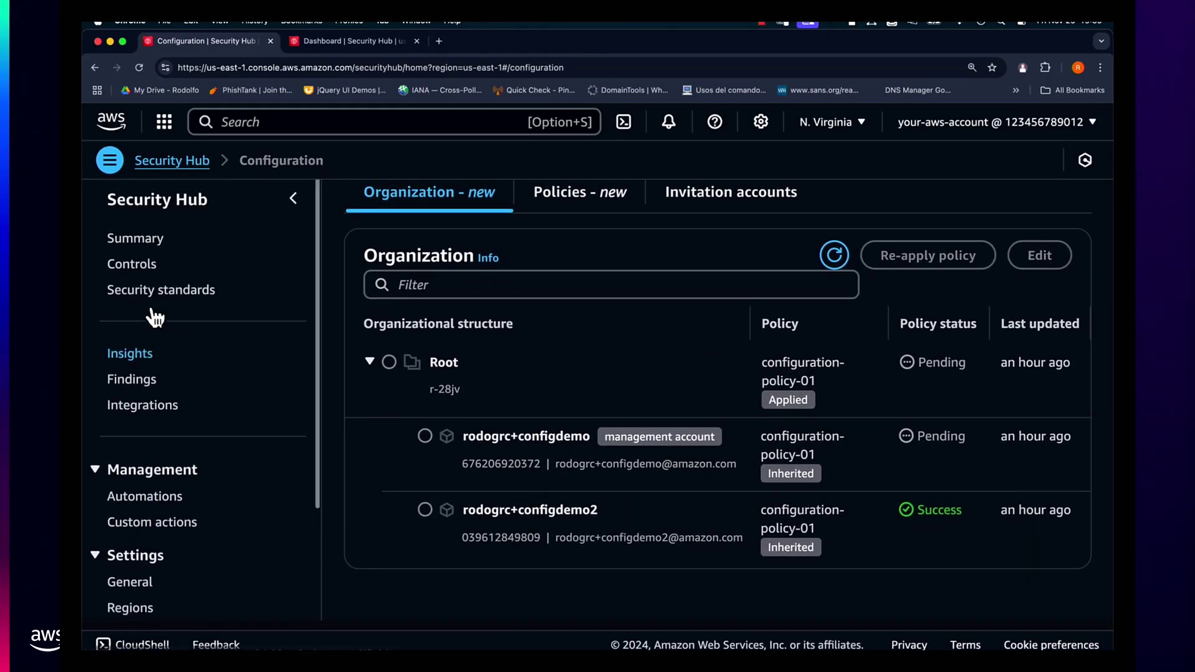
pyautogui.click(147, 248)
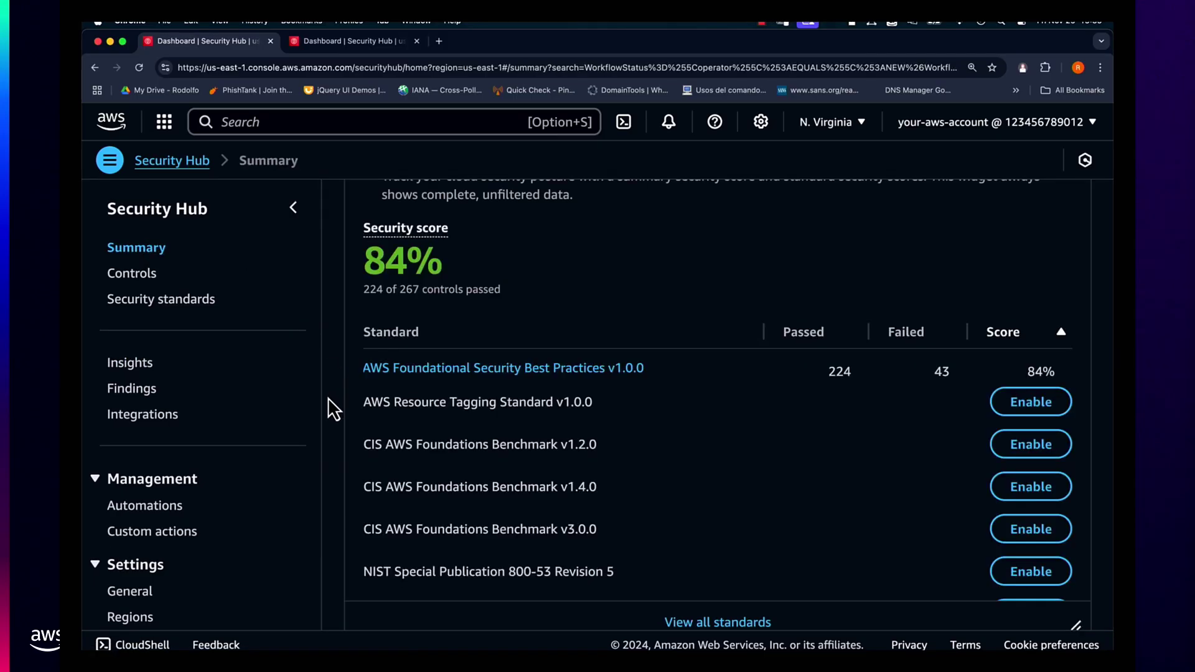
pyautogui.scroll(2, 327, 398)
pyautogui.scroll(-3, 328, 398)
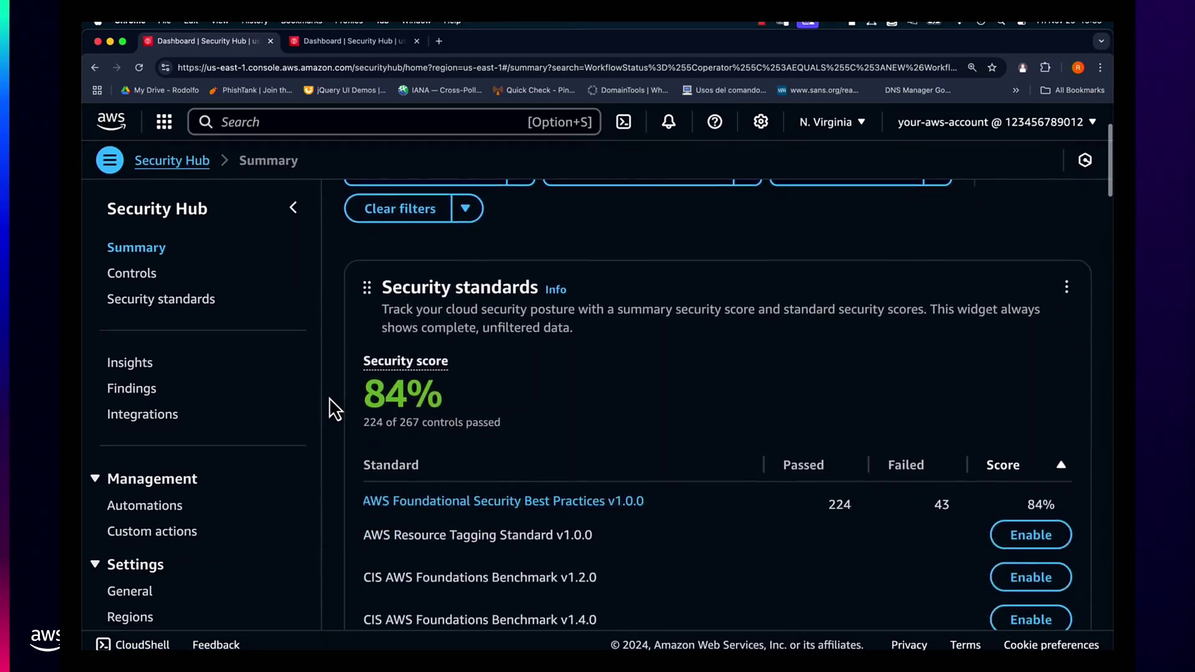
pyautogui.scroll(-1, 436, 386)
pyautogui.scroll(1, 461, 395)
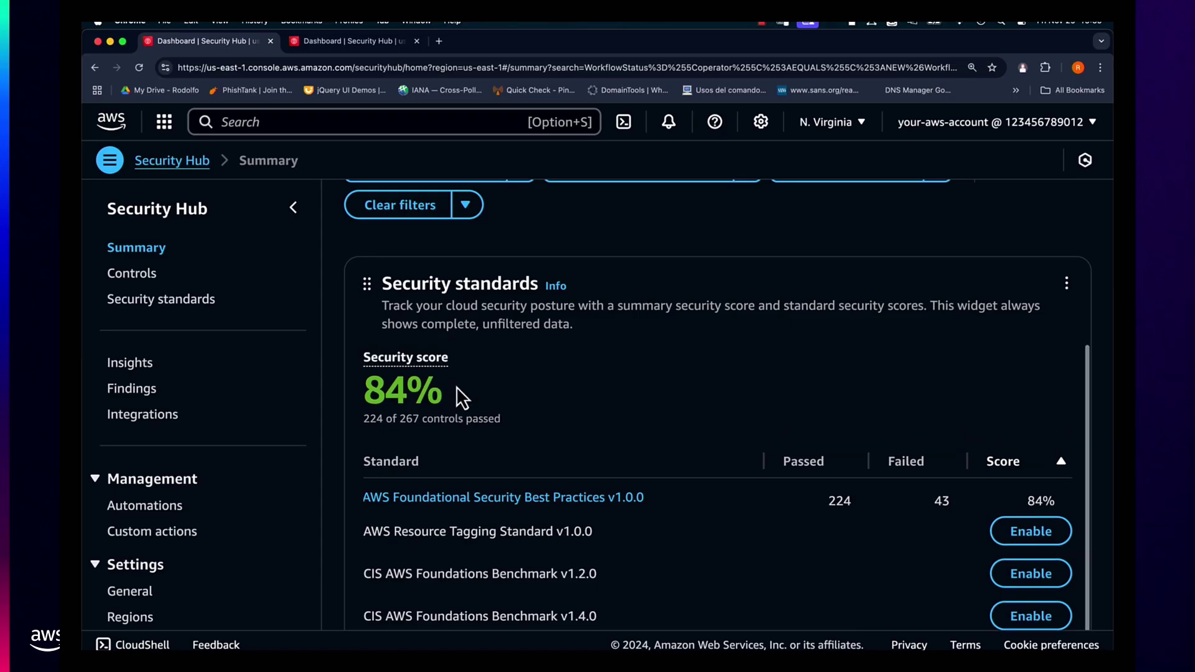
pyautogui.scroll(-3, 336, 497)
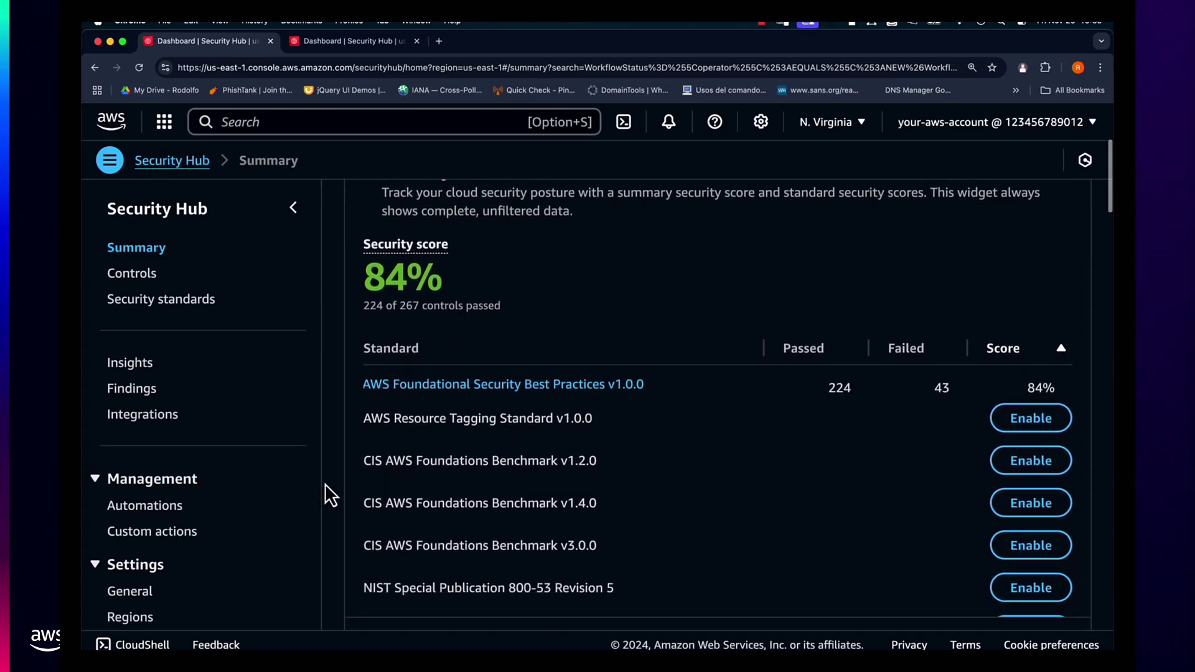
pyautogui.scroll(-1, 619, 526)
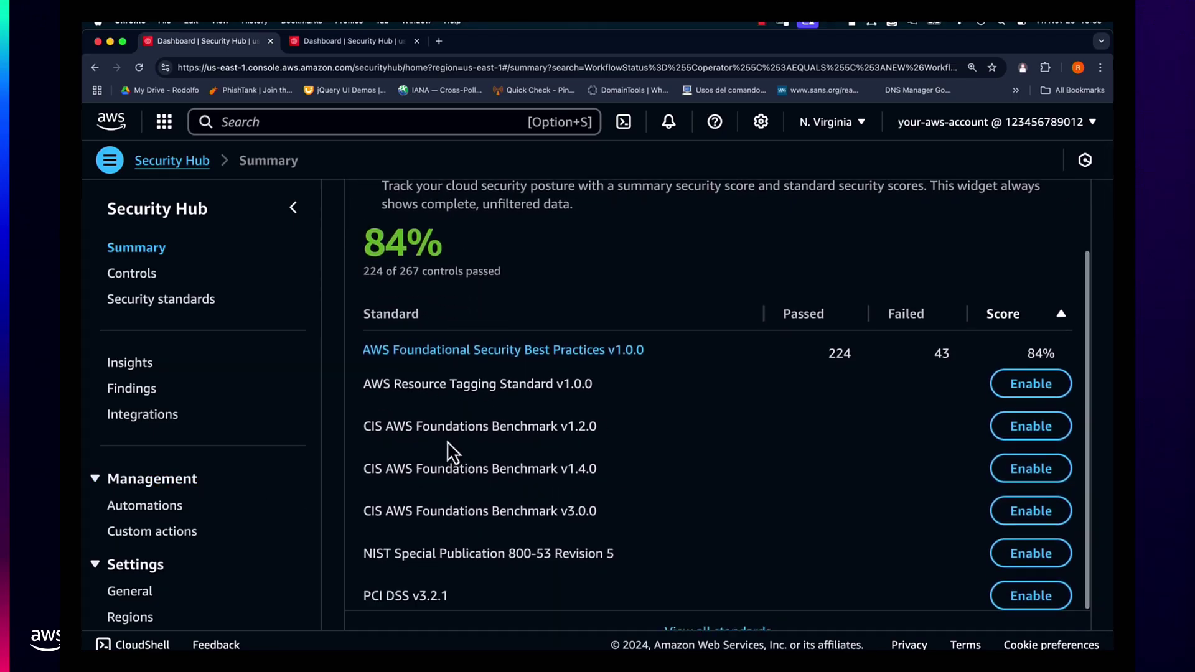
# - Review the summary's assets with the most findings, broken down by resource, severity and resource type
pyautogui.scroll(-6, 336, 476)
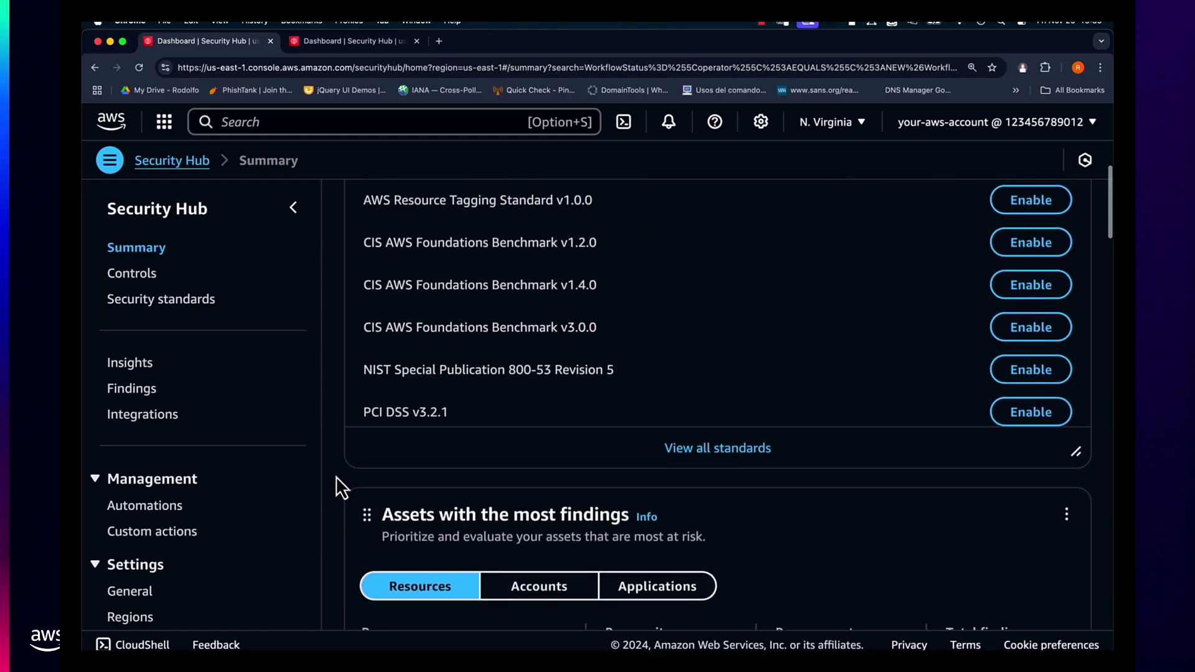
pyautogui.scroll(-1, 335, 476)
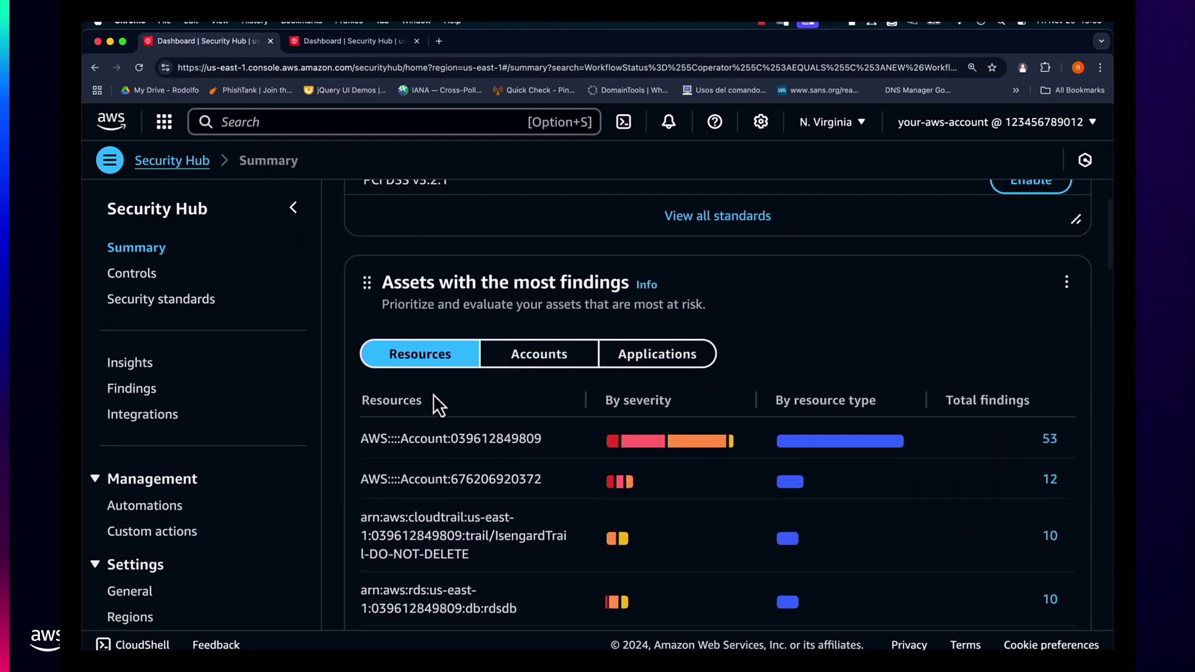
pyautogui.scroll(-1, 417, 456)
pyautogui.scroll(1, 467, 464)
pyautogui.scroll(-3, 641, 526)
pyautogui.scroll(-2, 639, 521)
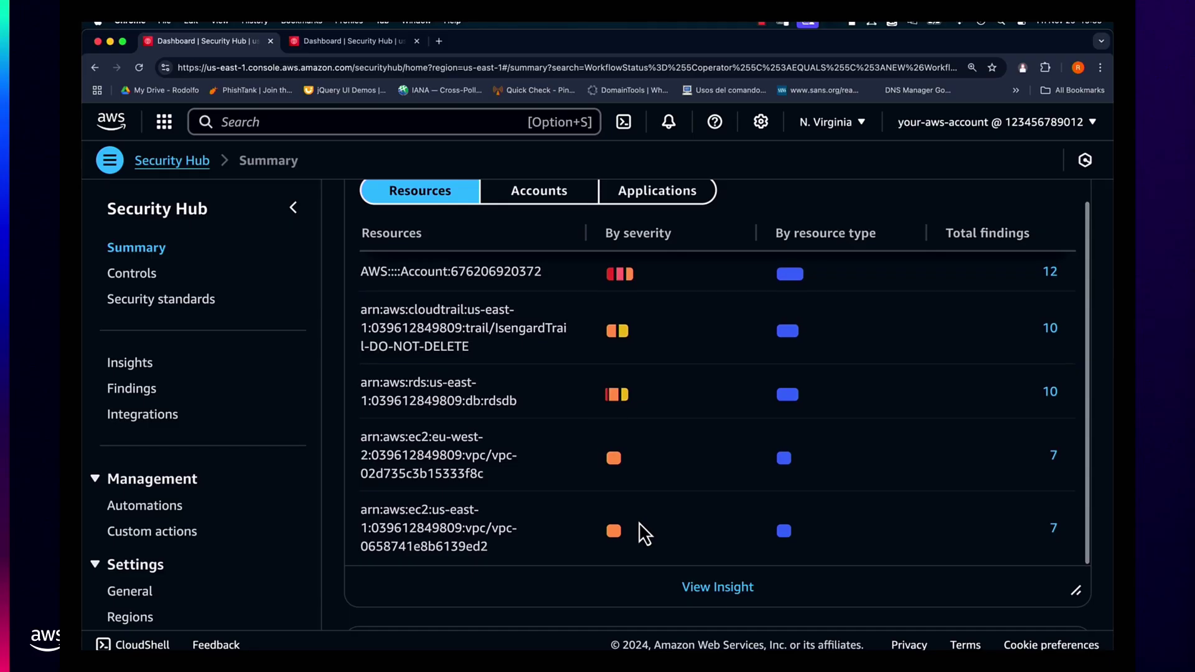
# - Open the Security Hub controls and examine the overview, failed checks by severity and the failed controls list
pyautogui.click(145, 278)
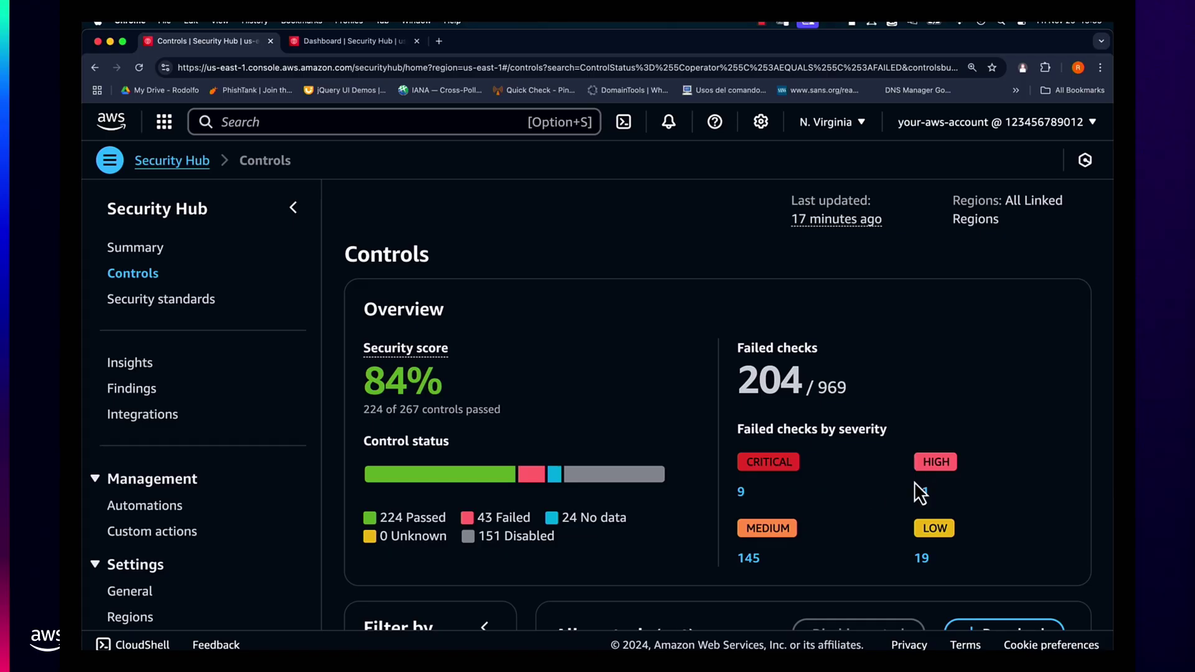
pyautogui.scroll(-3, 664, 541)
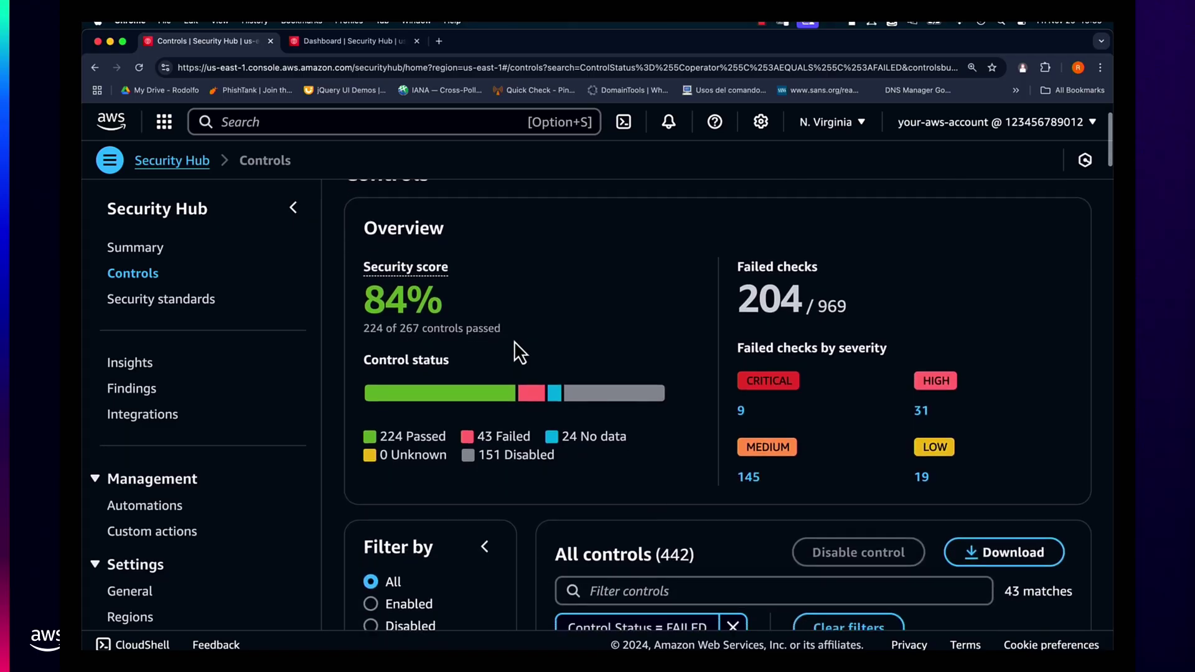
pyautogui.scroll(-6, 530, 507)
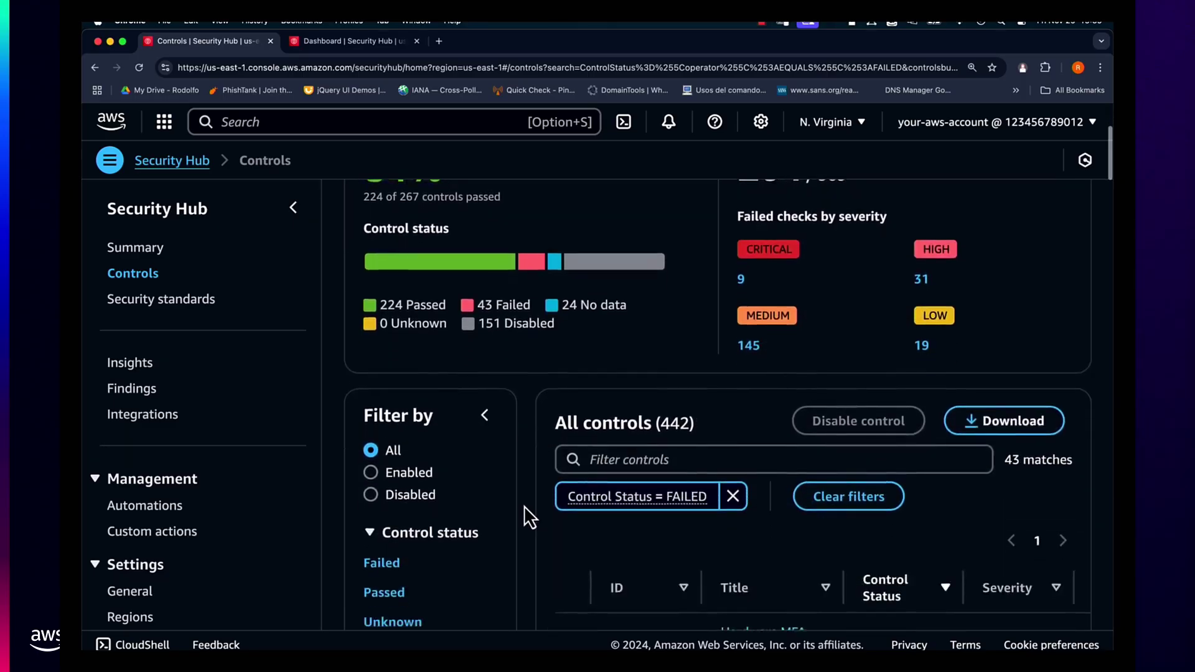
pyautogui.scroll(-2, 525, 505)
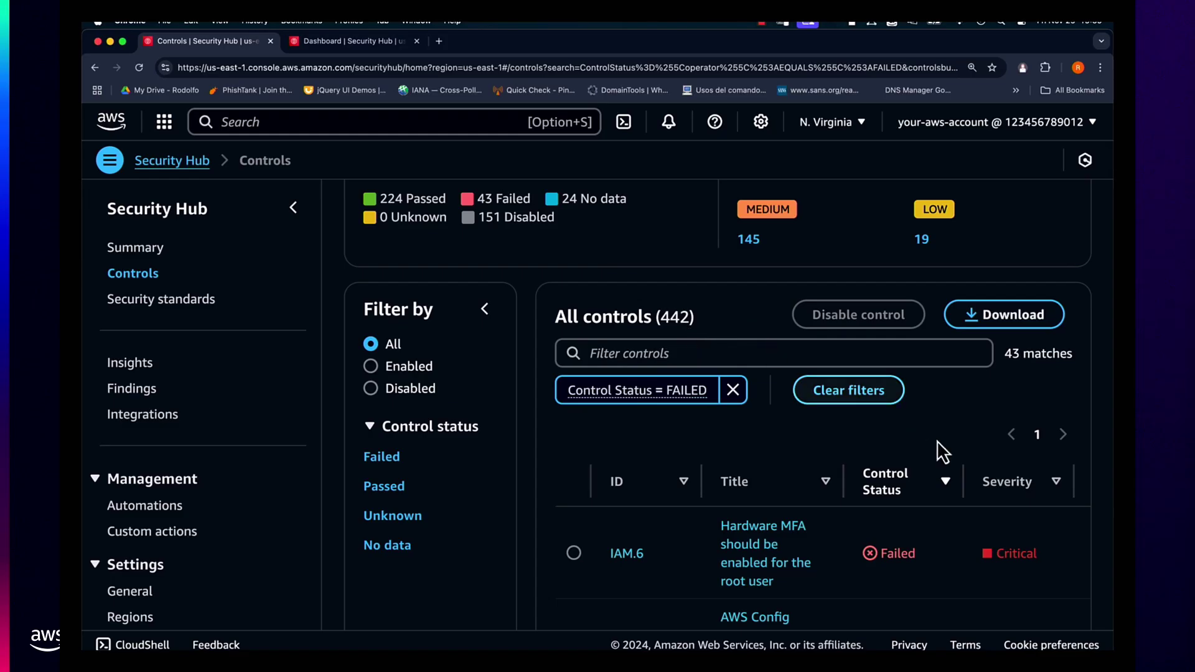
pyautogui.scroll(-6, 529, 527)
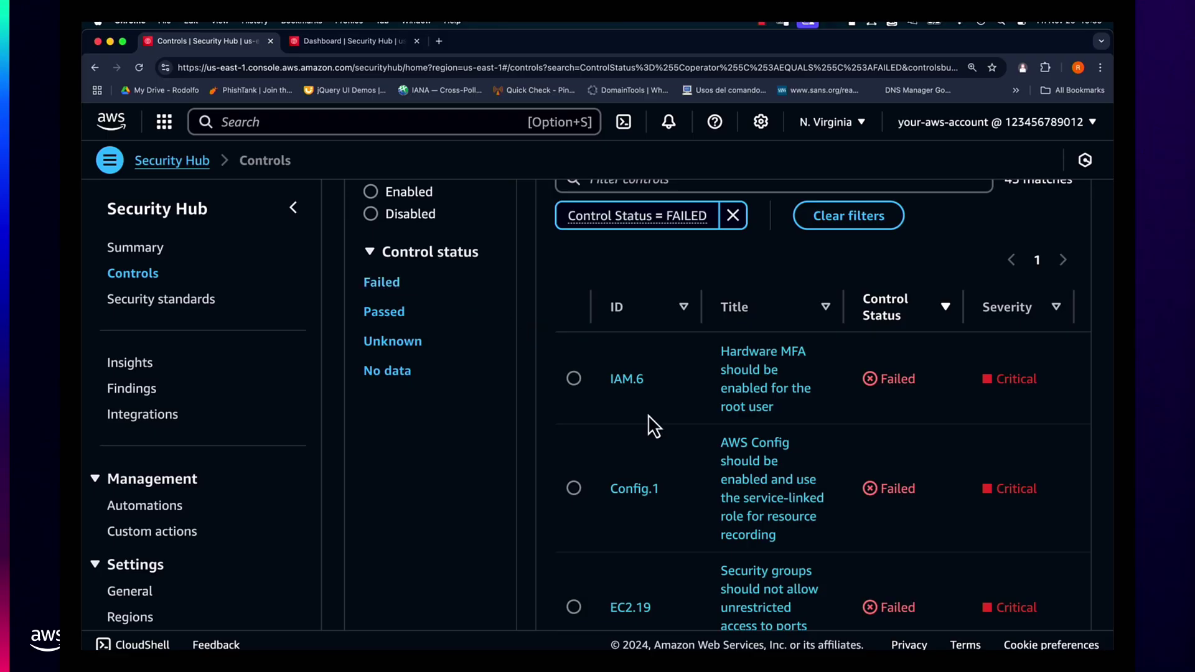
pyautogui.scroll(5, 648, 419)
pyautogui.scroll(-4, 652, 420)
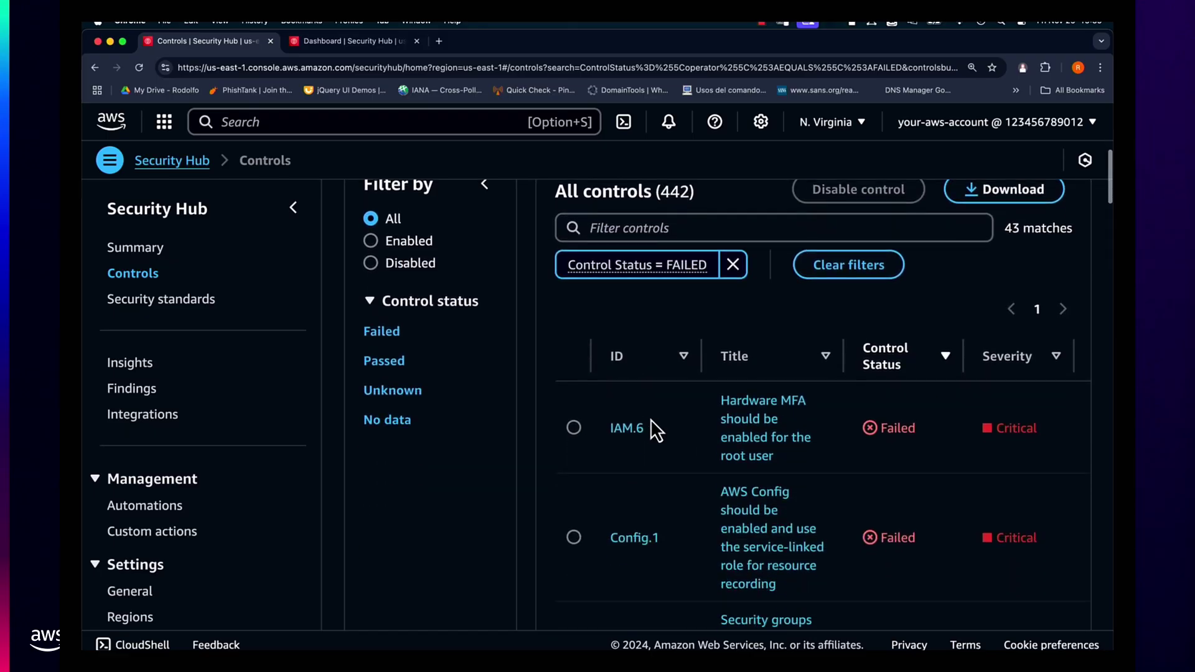
# - Add the Passed control status to the controls filter and look through the resulting list and overview
pyautogui.click(389, 366)
pyautogui.scroll(-3, 723, 511)
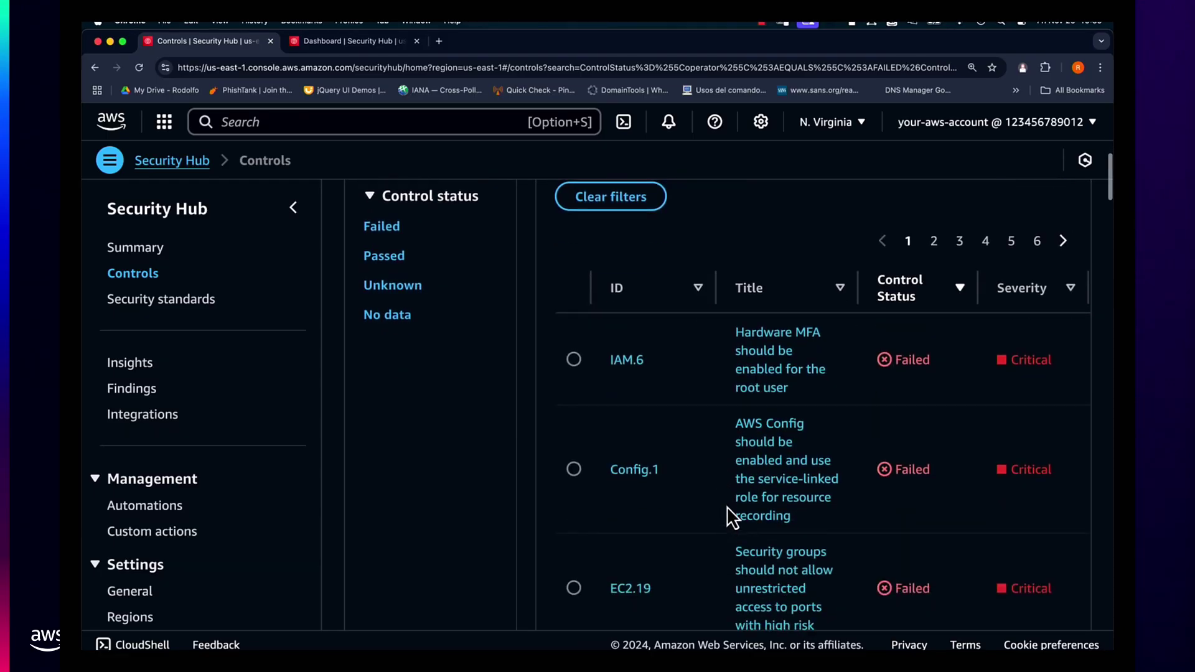
pyautogui.hscroll(5, 727, 506)
pyautogui.hscroll(-5, 752, 492)
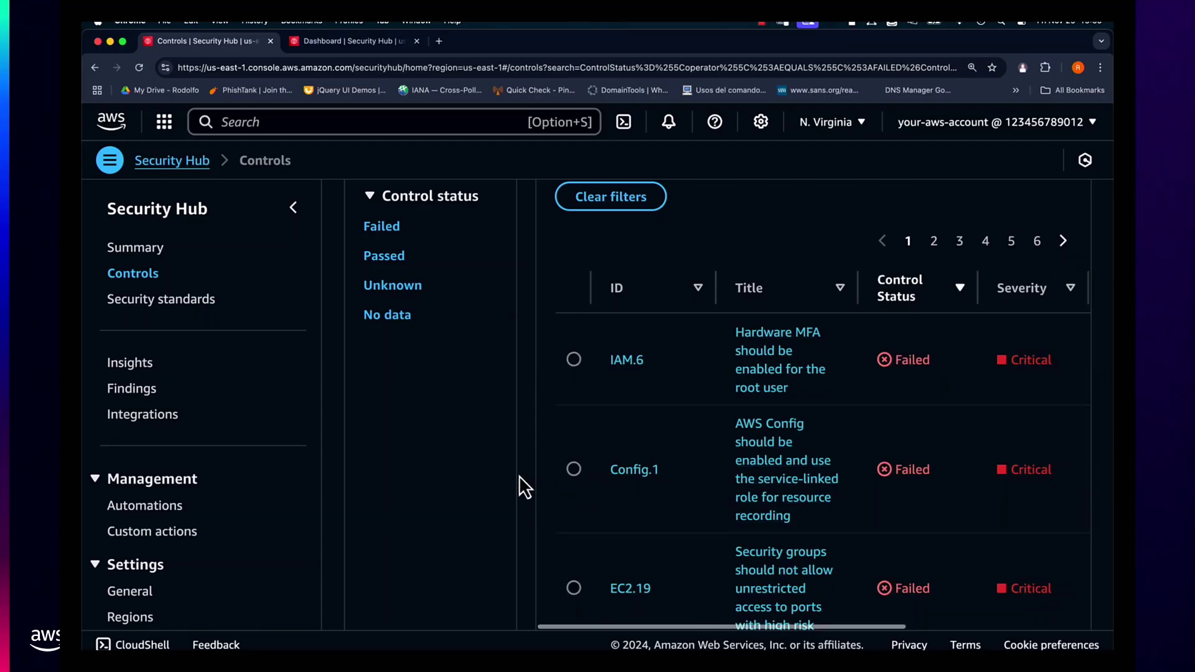
pyautogui.scroll(8, 522, 476)
pyautogui.scroll(-2, 467, 572)
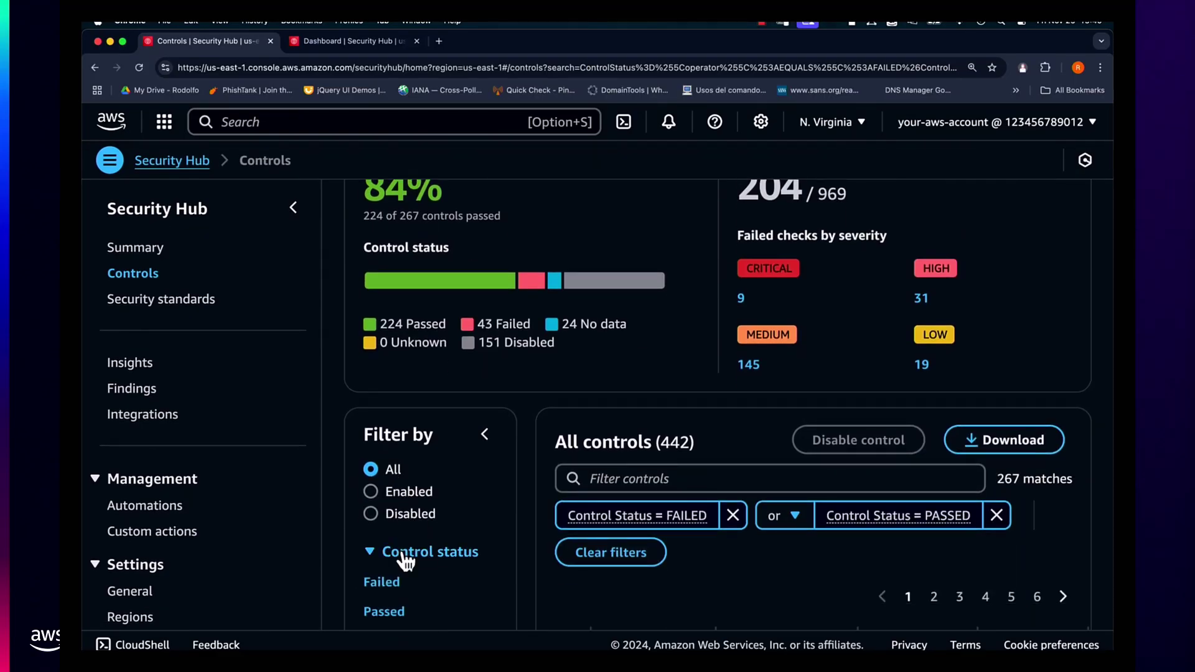
# - Look over the Security Hub security standards and browse the list of managed insights
pyautogui.click(161, 300)
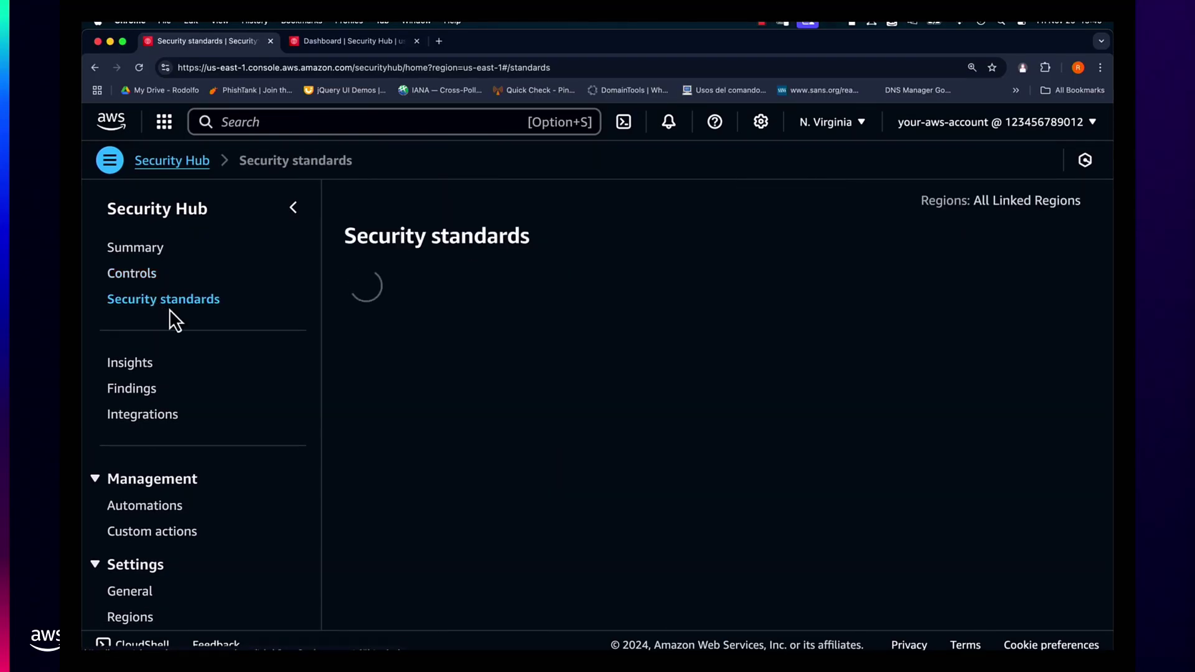
pyautogui.scroll(-5, 542, 498)
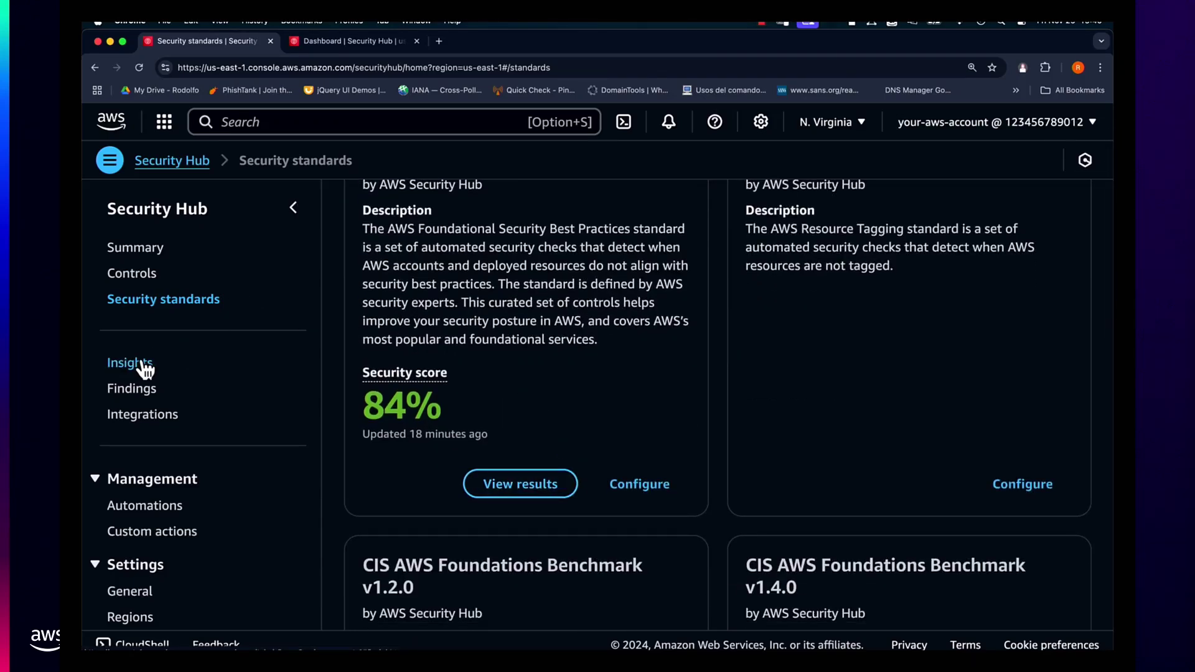
pyautogui.click(140, 364)
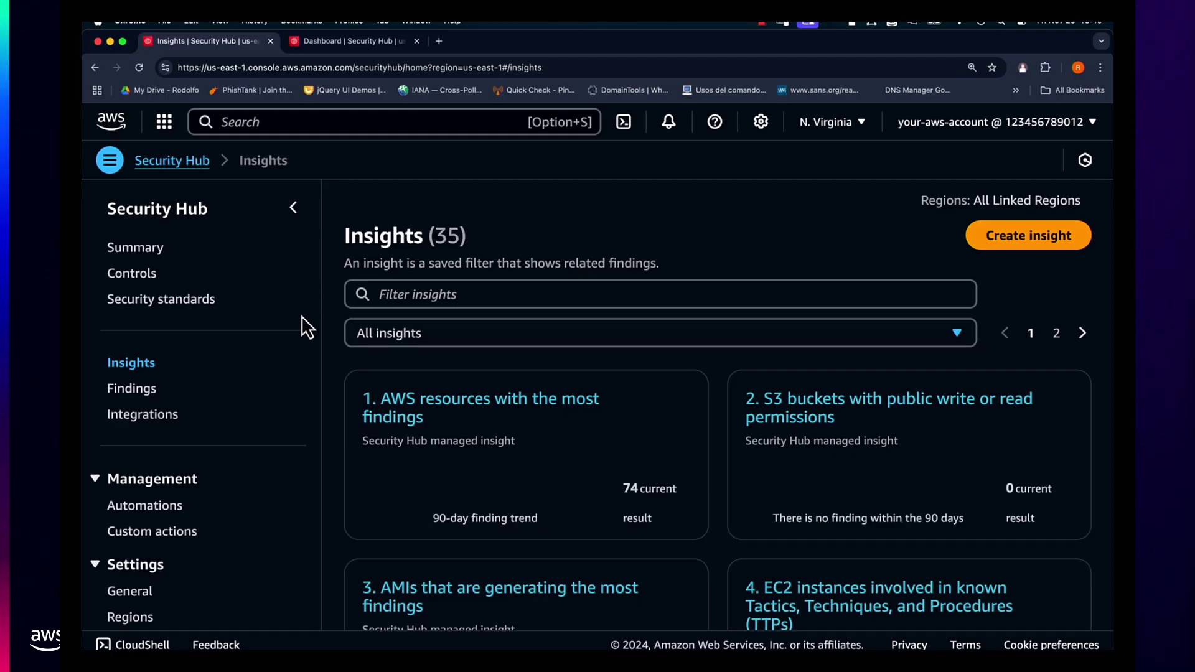
pyautogui.scroll(-3, 330, 422)
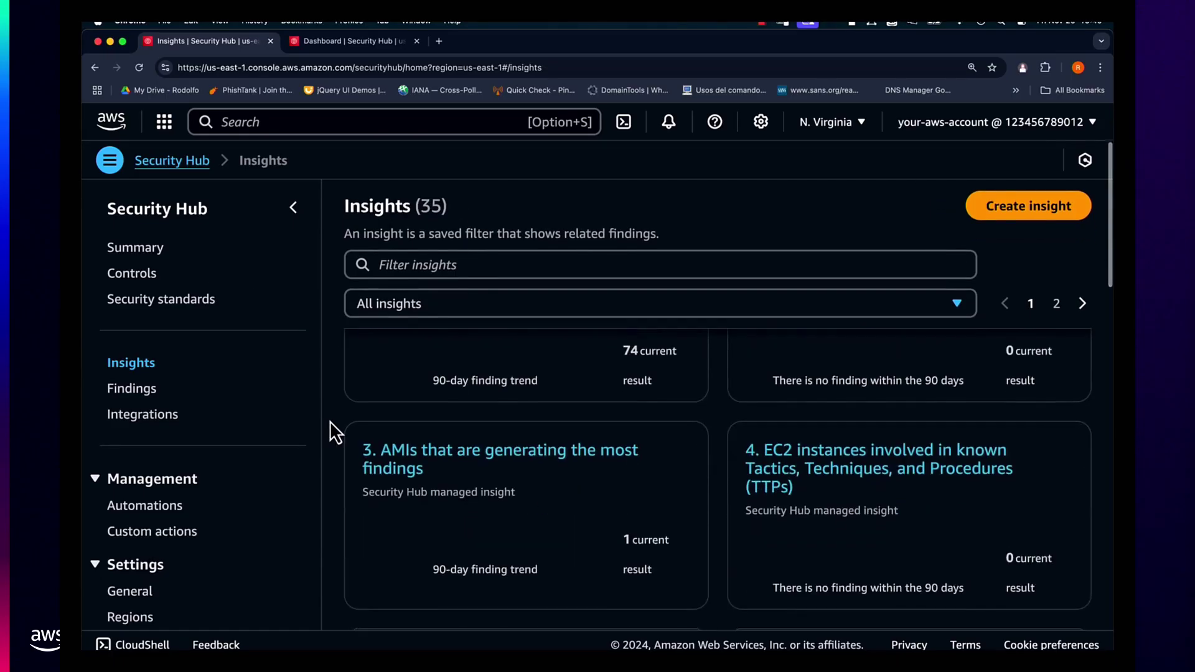
pyautogui.scroll(-5, 330, 420)
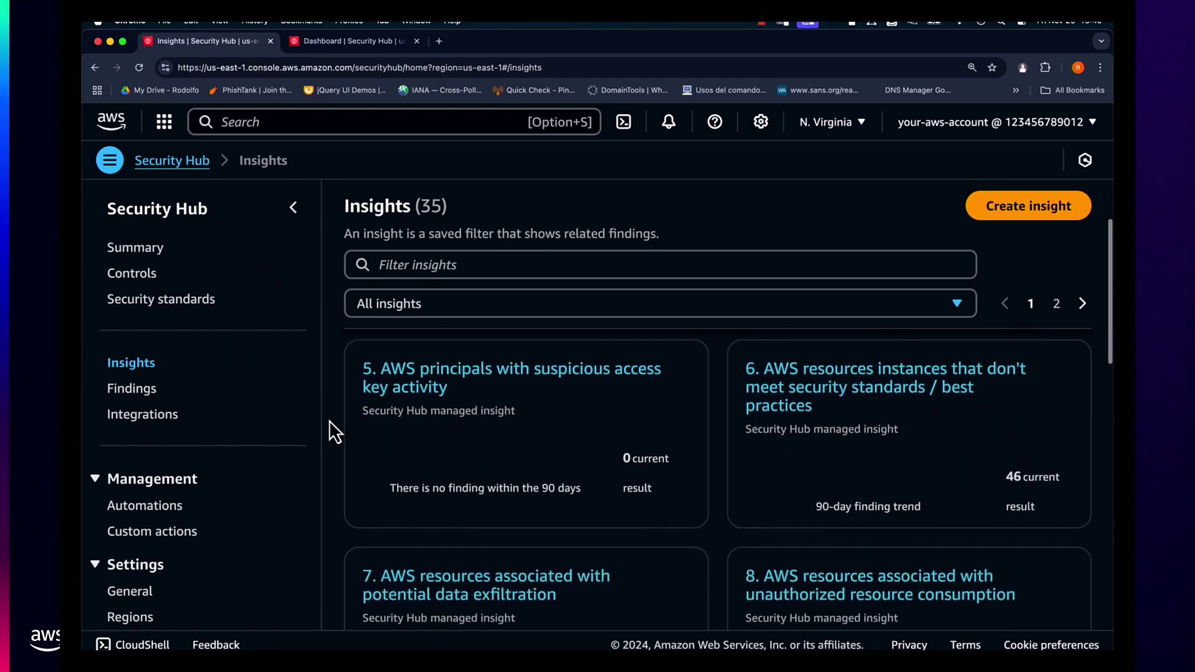
pyautogui.scroll(-2, 330, 419)
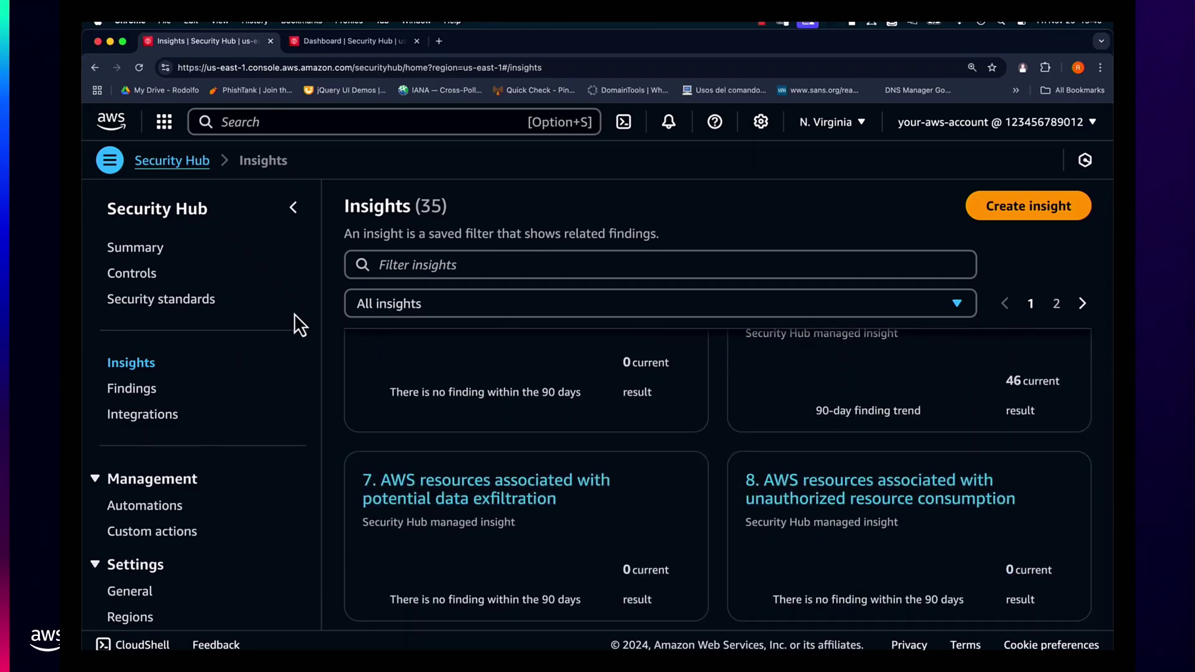
# - Return to the Security Hub summary and examine the security standards scores and the findings by Region across all severities
pyautogui.click(150, 249)
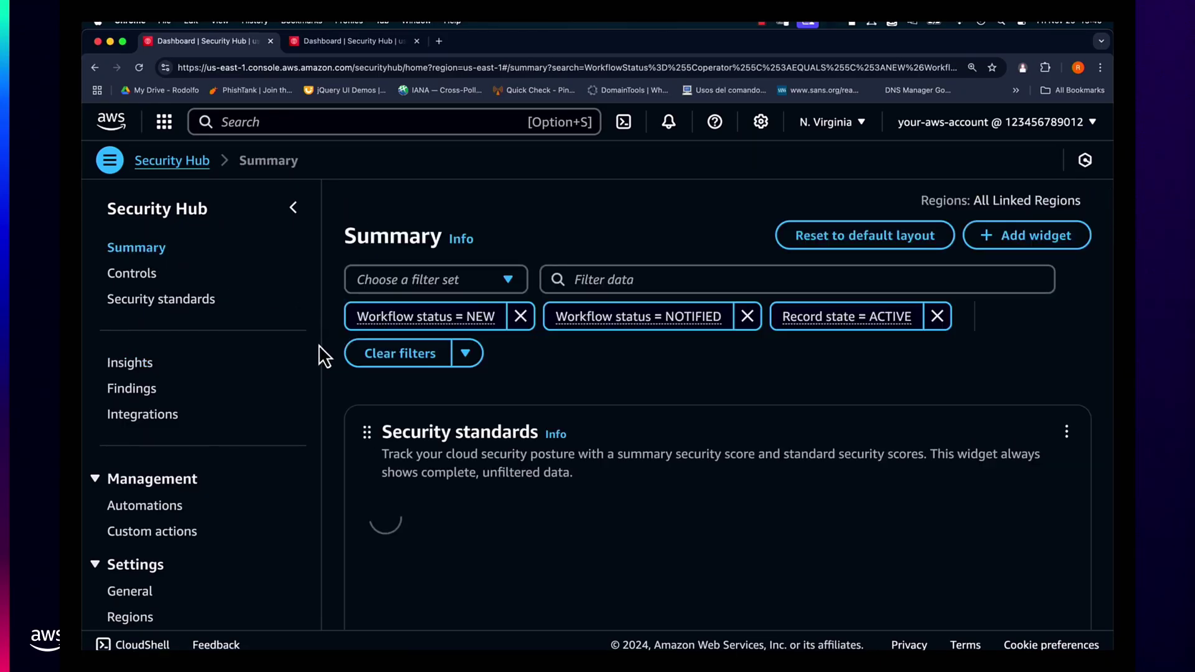
pyautogui.scroll(-3, 322, 376)
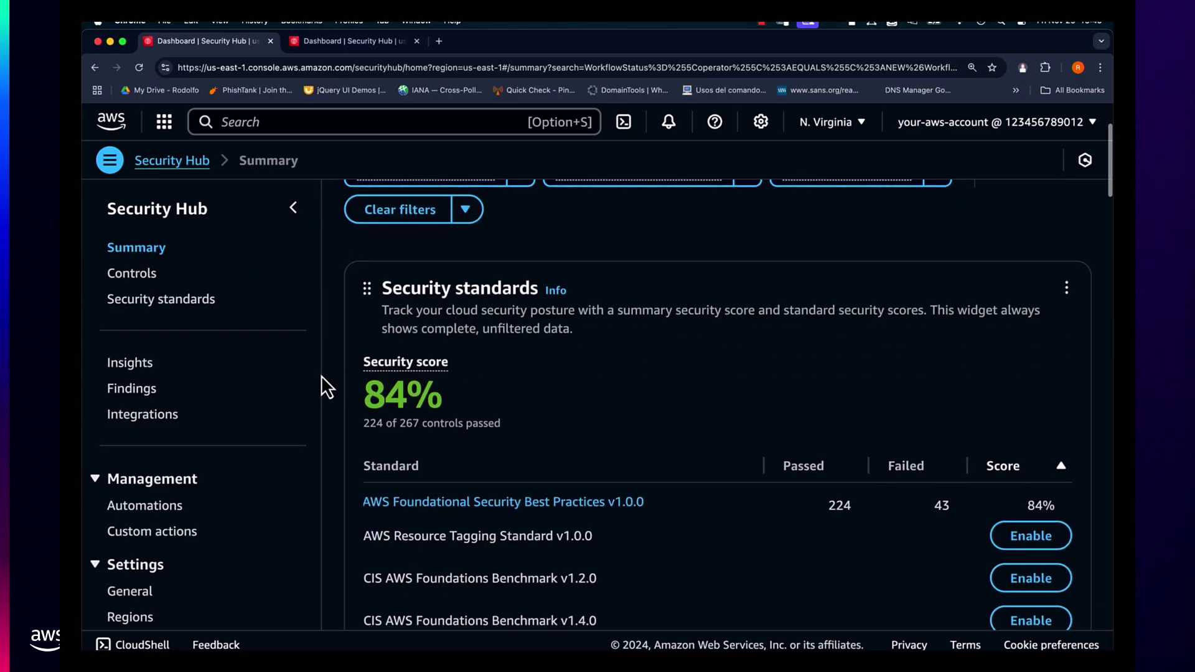
pyautogui.scroll(-1, 321, 375)
pyautogui.scroll(-2, 101, 498)
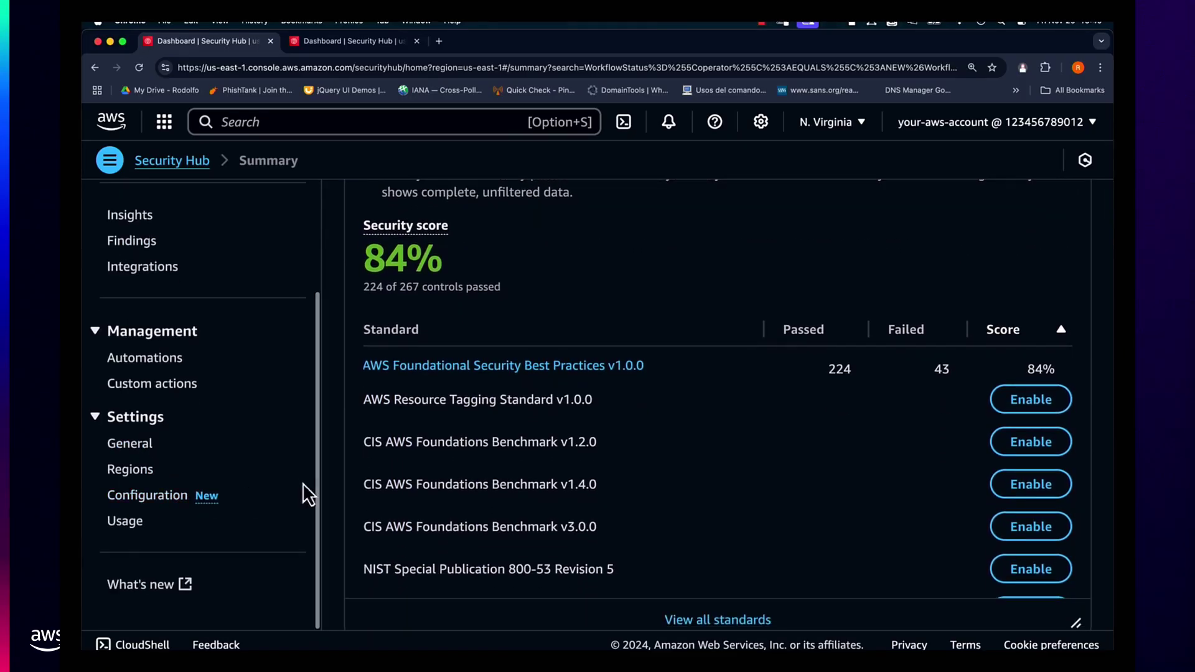
pyautogui.scroll(-1, 330, 489)
pyautogui.scroll(-12, 330, 490)
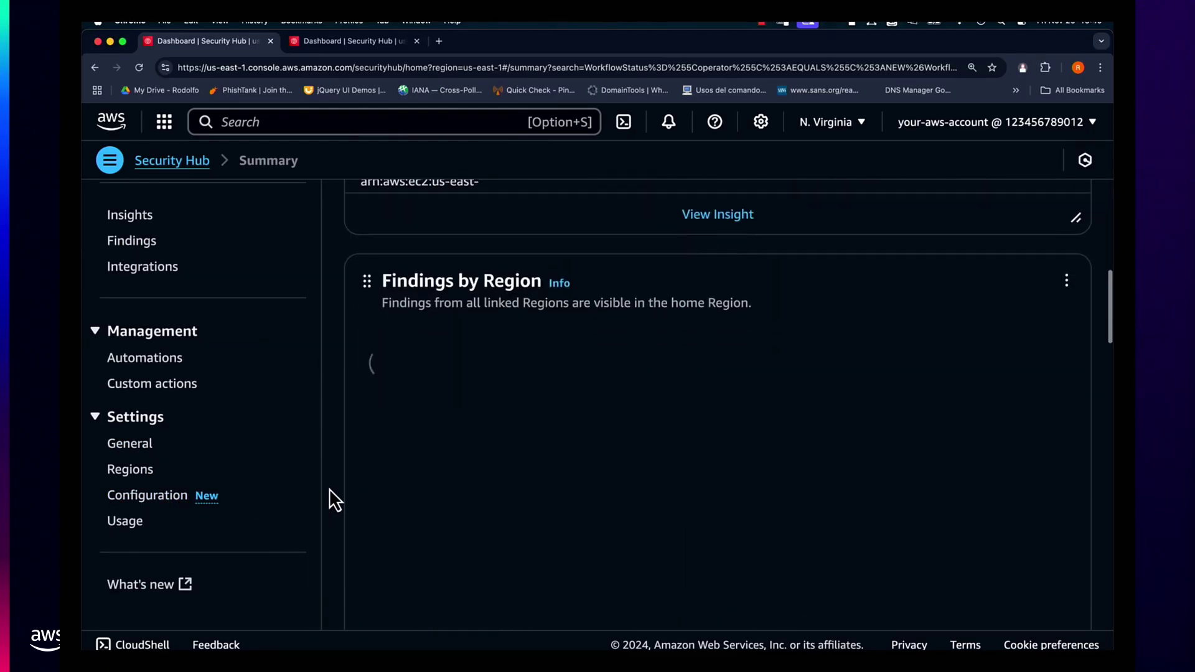
pyautogui.scroll(-2, 330, 489)
pyautogui.scroll(3, 330, 491)
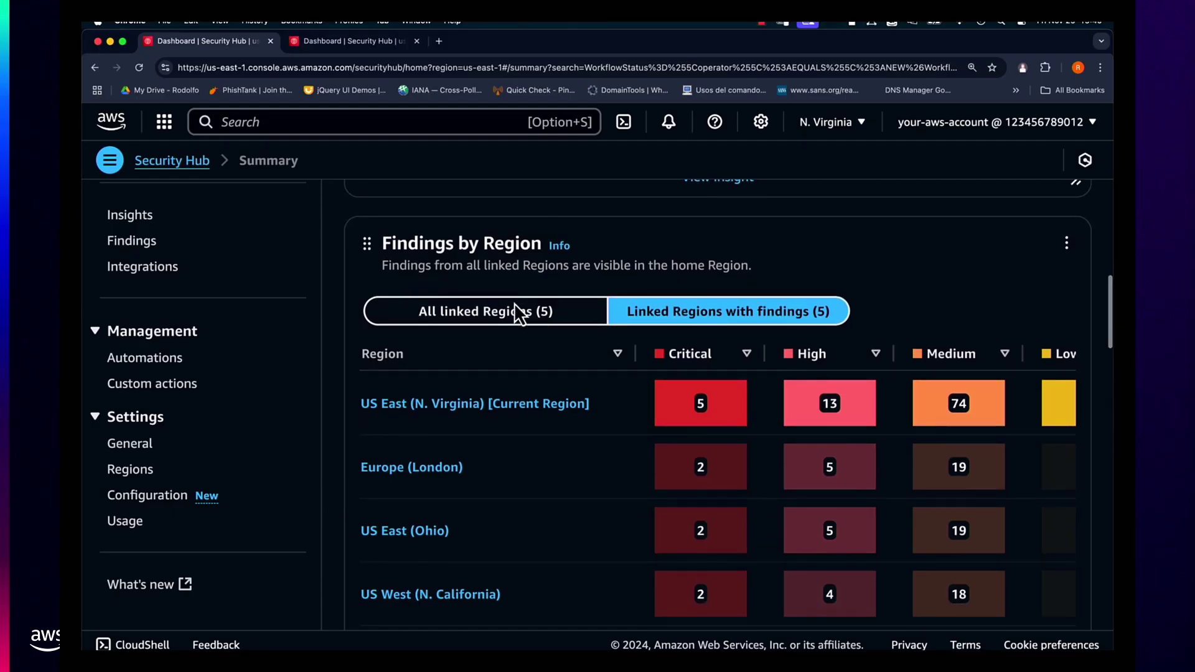
pyautogui.hscroll(3, 706, 401)
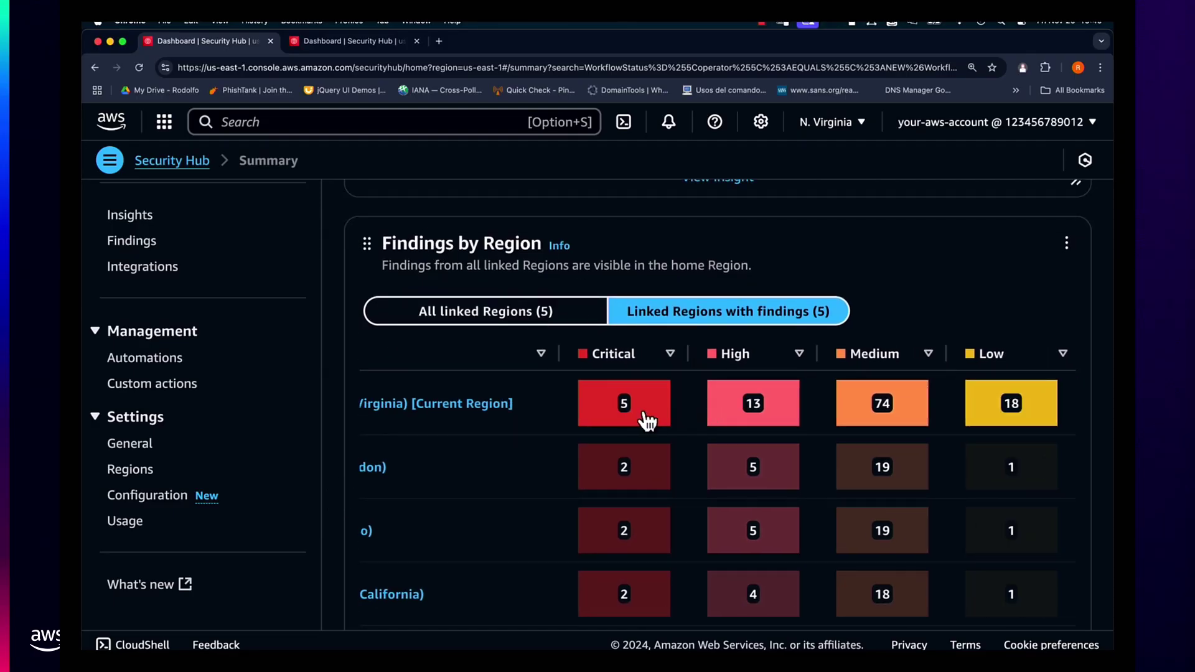
pyautogui.hscroll(-3, 640, 421)
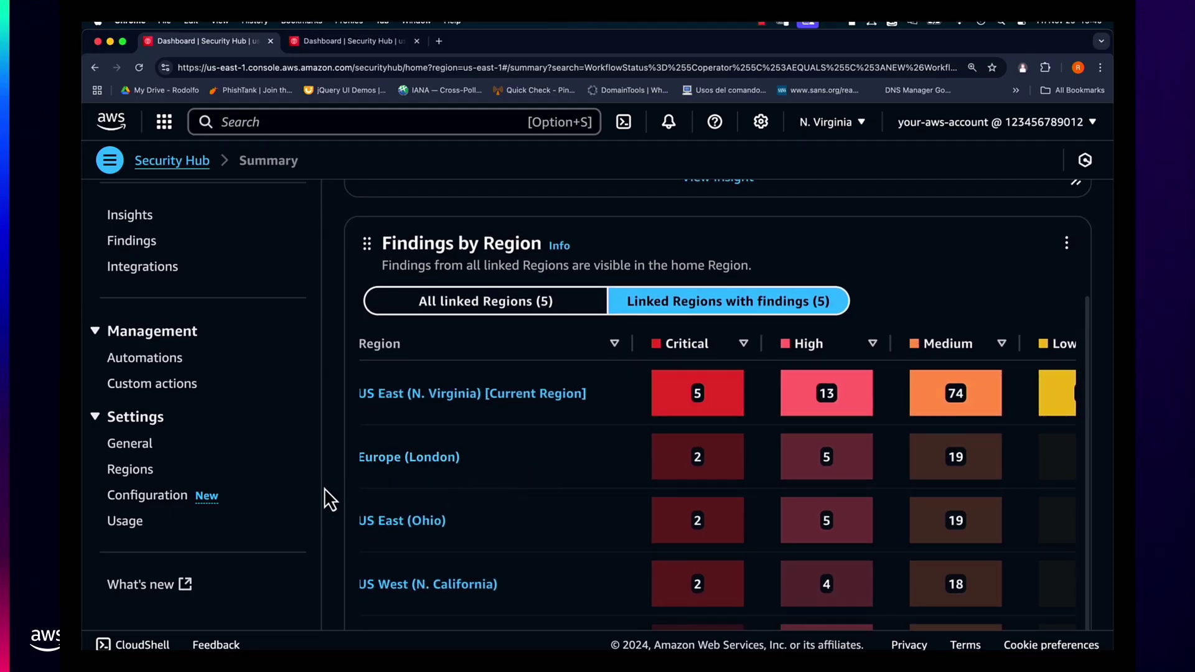
# - Review the summary's threat types, software vulnerabilities with exploits, new findings over time and S3 buckets with the most findings
pyautogui.scroll(-4, 327, 486)
pyautogui.scroll(-5, 329, 485)
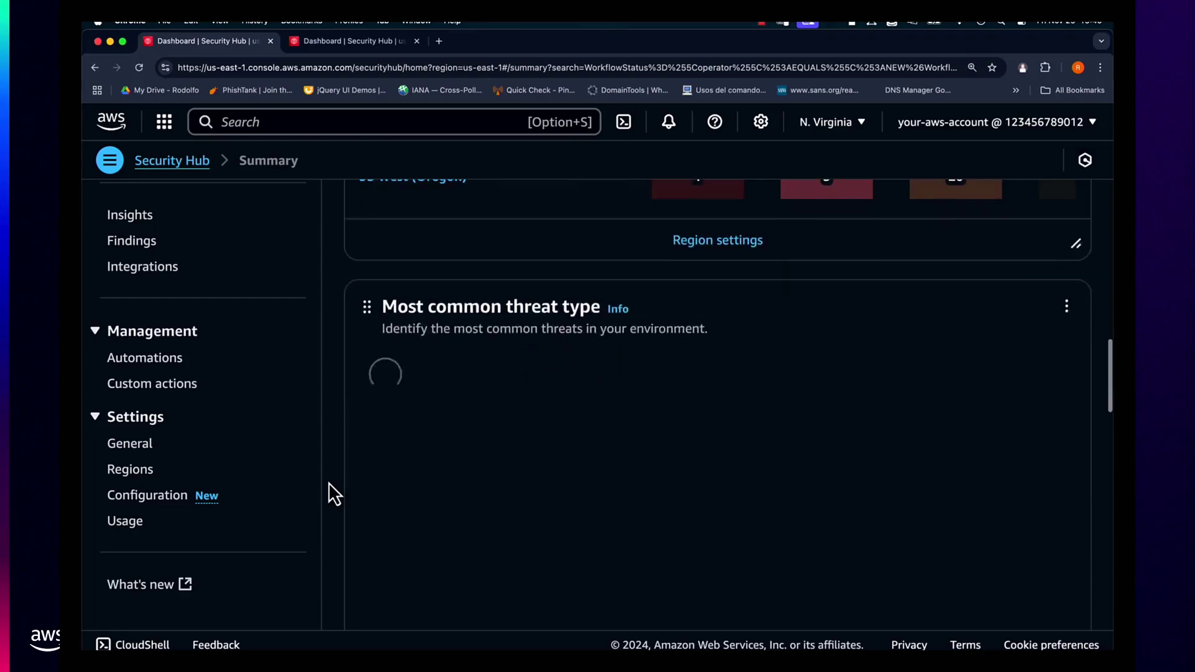
pyautogui.scroll(-10, 329, 482)
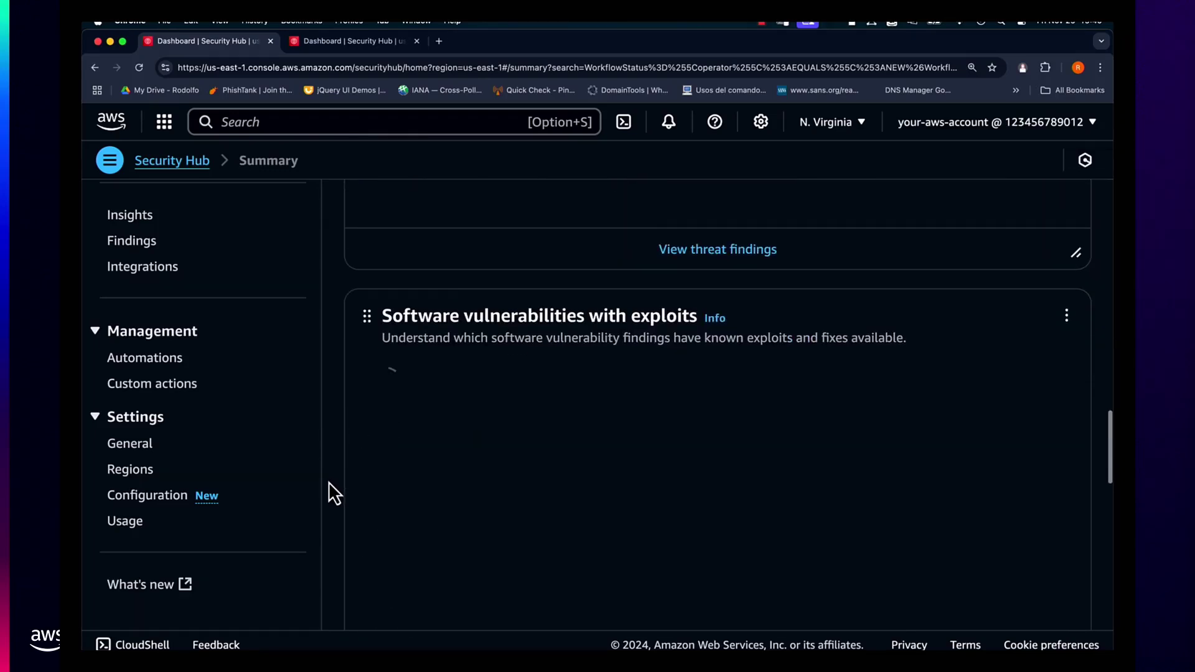
pyautogui.scroll(-8, 330, 482)
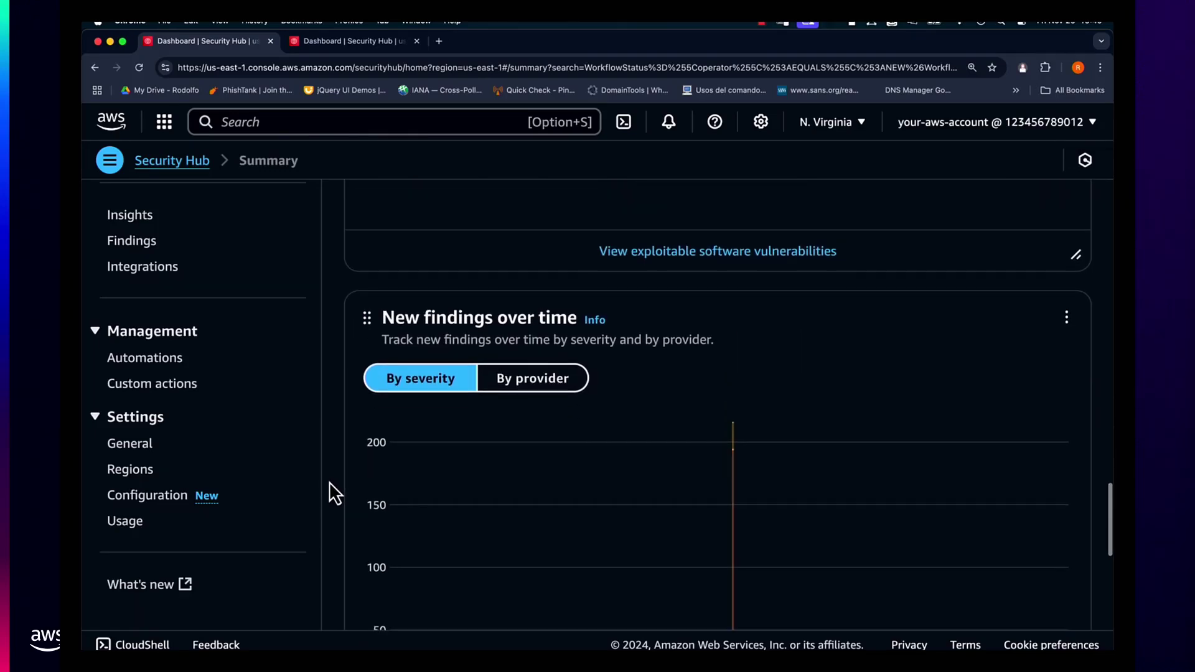
pyautogui.scroll(-1, 337, 495)
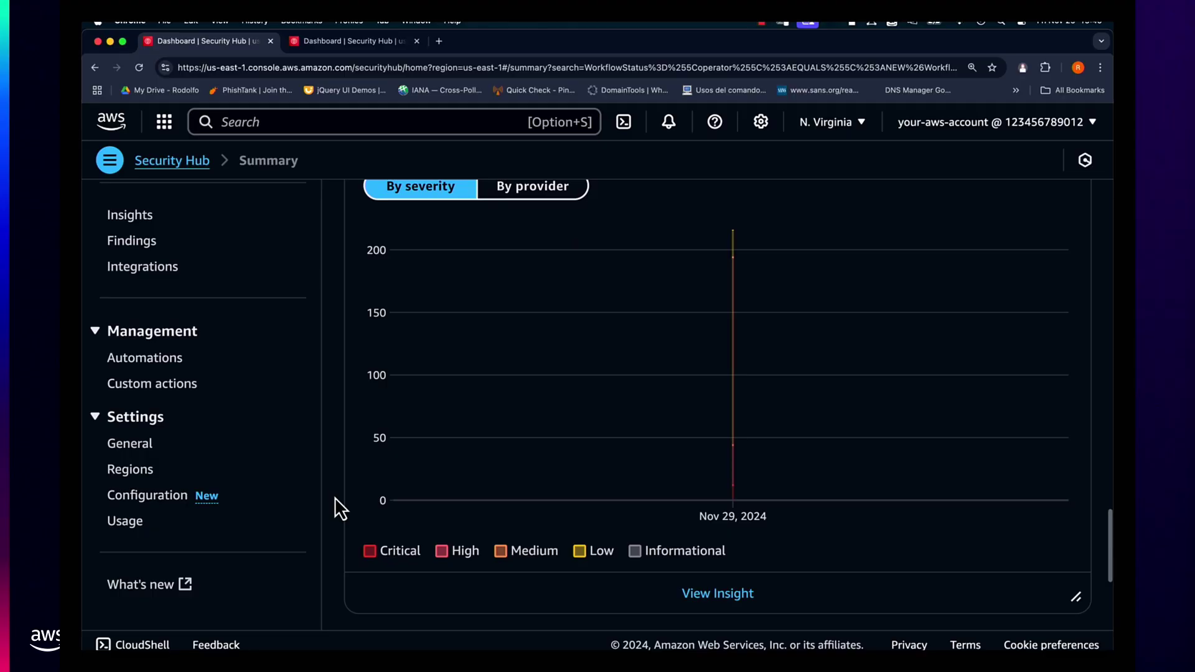
pyautogui.scroll(-3, 335, 497)
pyautogui.scroll(-4, 335, 497)
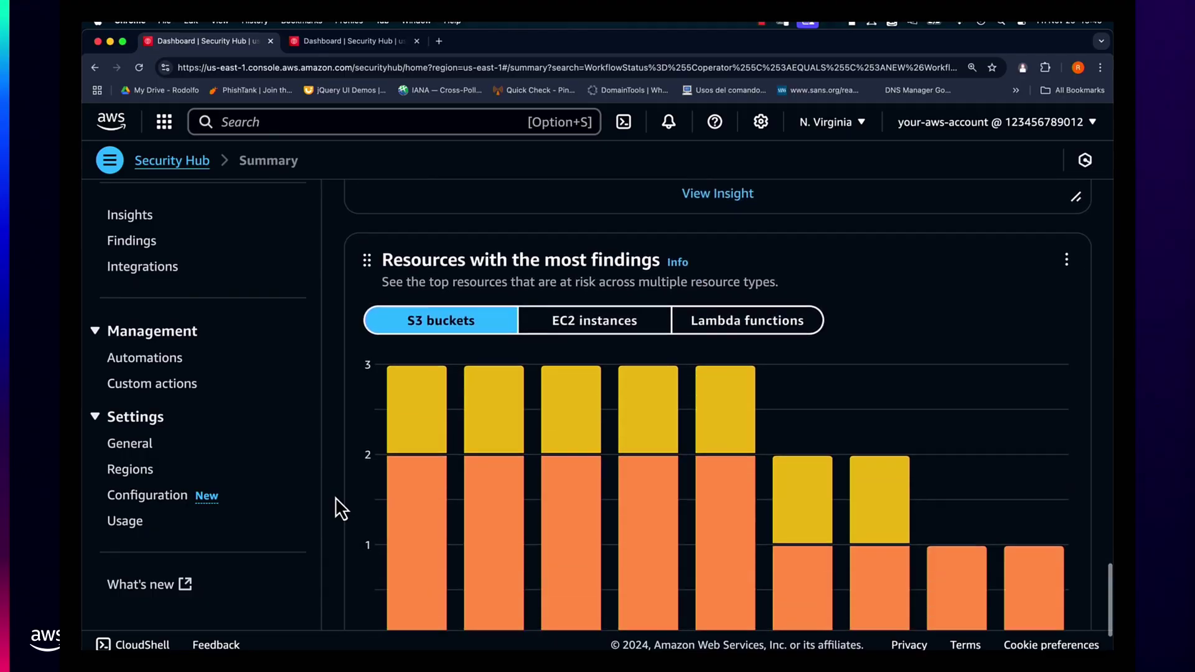
pyautogui.moveTo(557, 495)
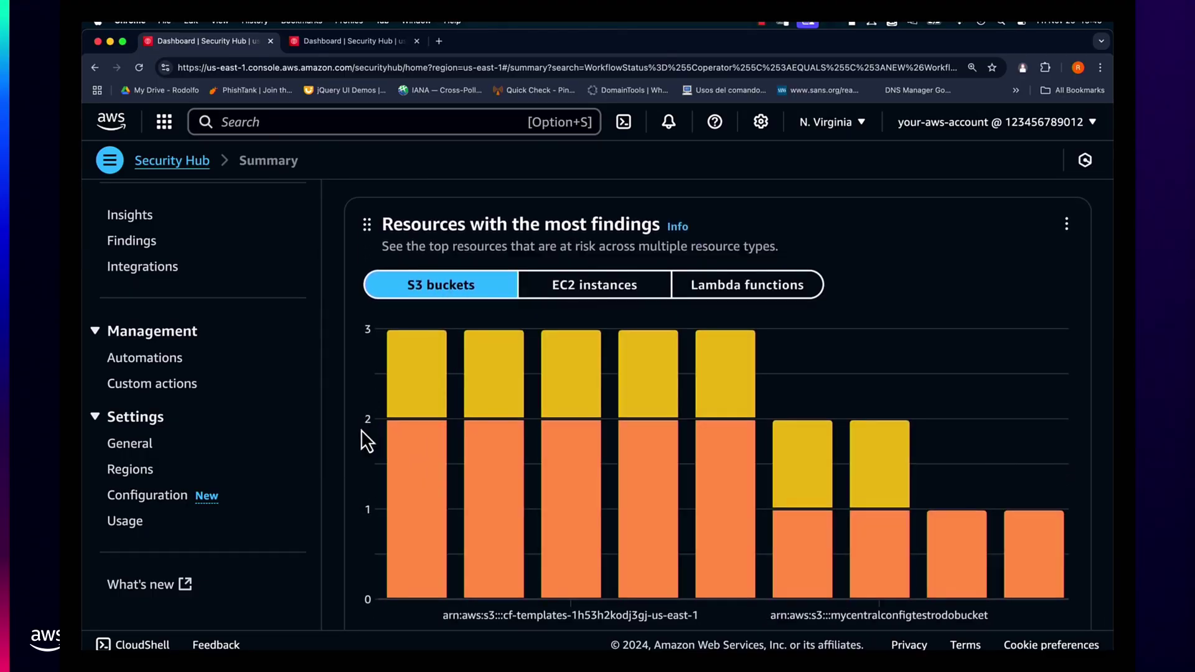
pyautogui.scroll(-2, 358, 429)
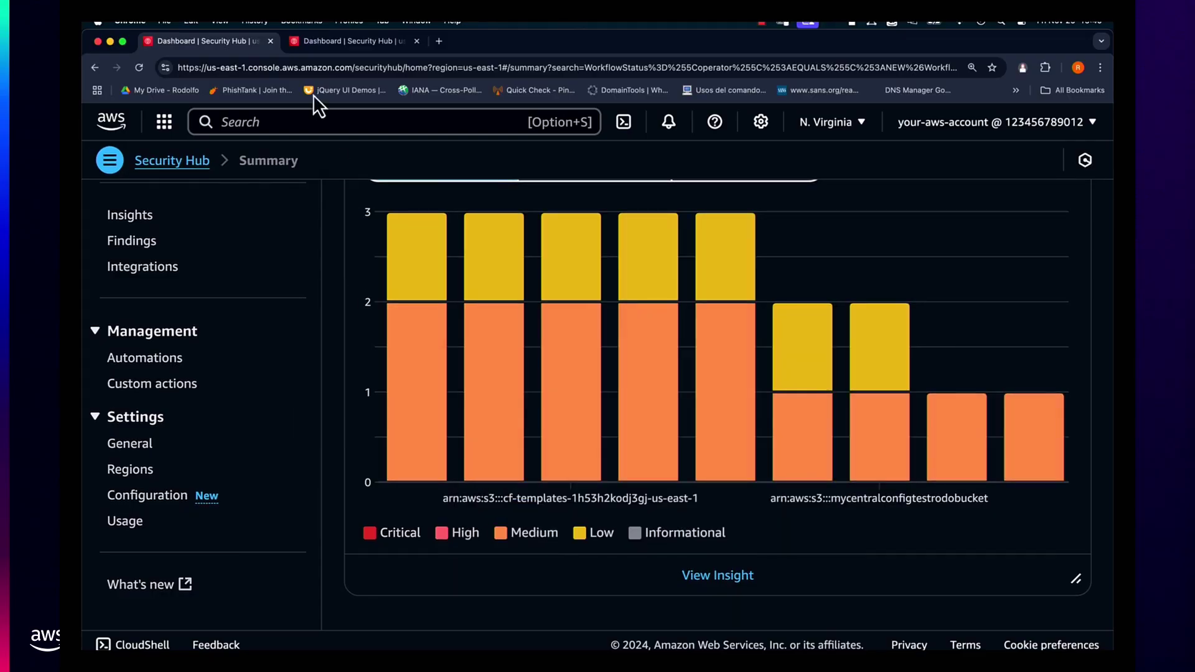
# - Search the AWS console for "config" and open AWS Config in a new browser tab
pyautogui.click(267, 124)
pyautogui.write('config')
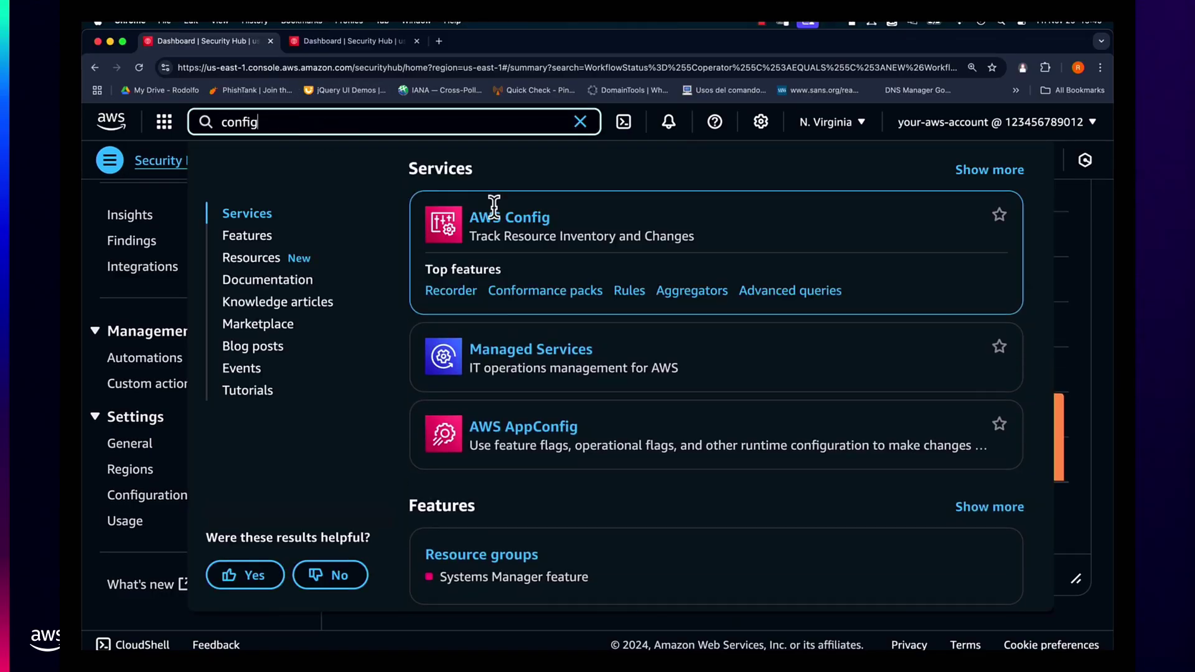
pyautogui.rightClick(505, 215)
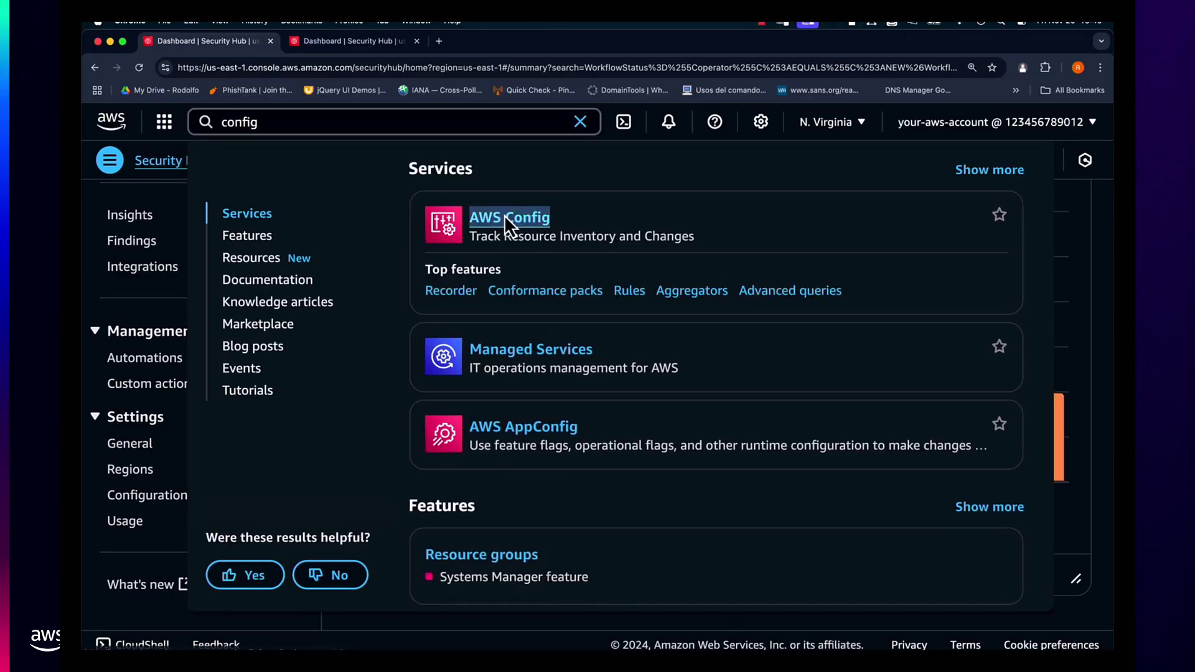
pyautogui.click(542, 223)
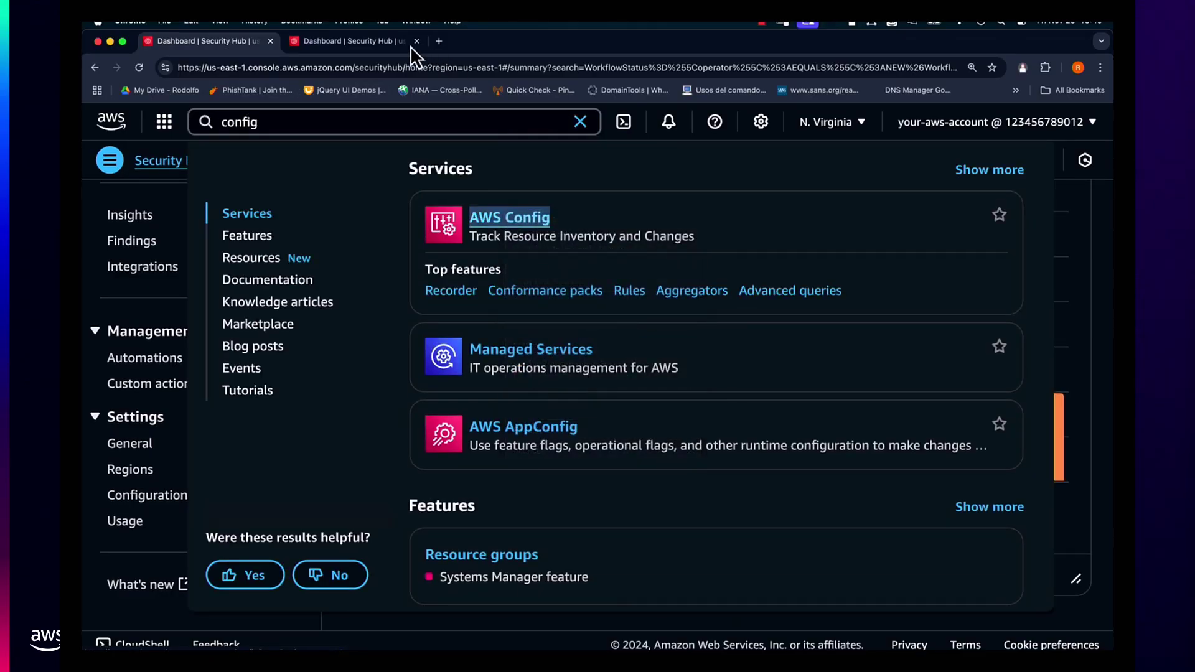
pyautogui.click(376, 43)
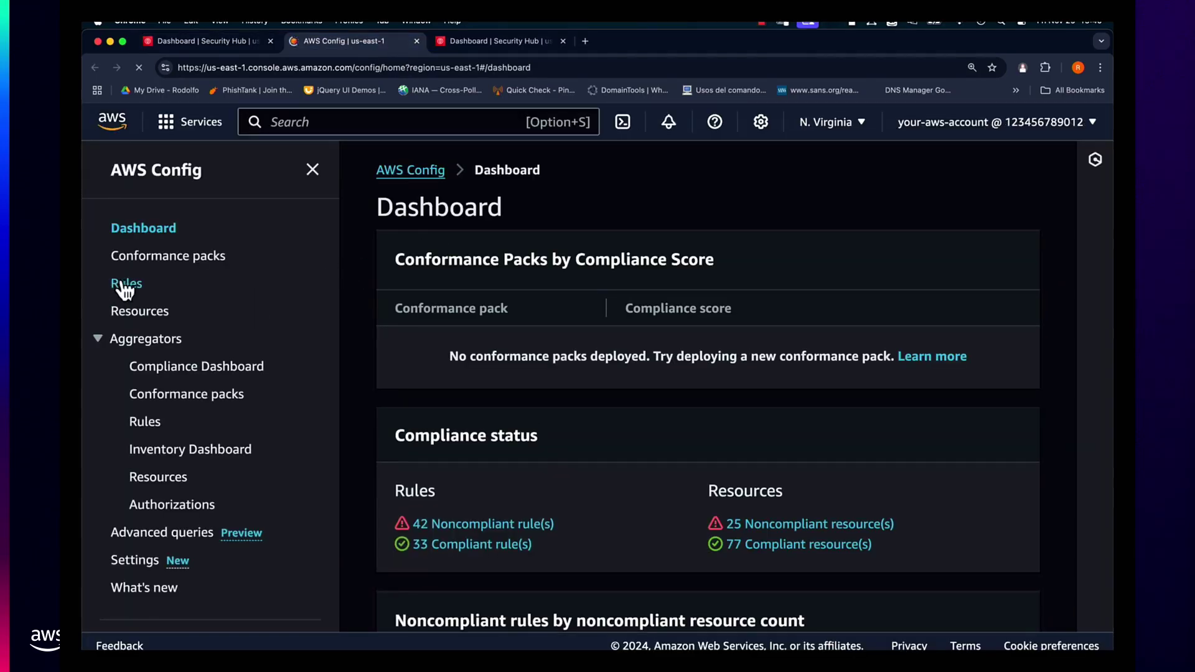
# - Open the AWS Config rules list and widen the Name column to read the full securityhub rule names
pyautogui.click(128, 285)
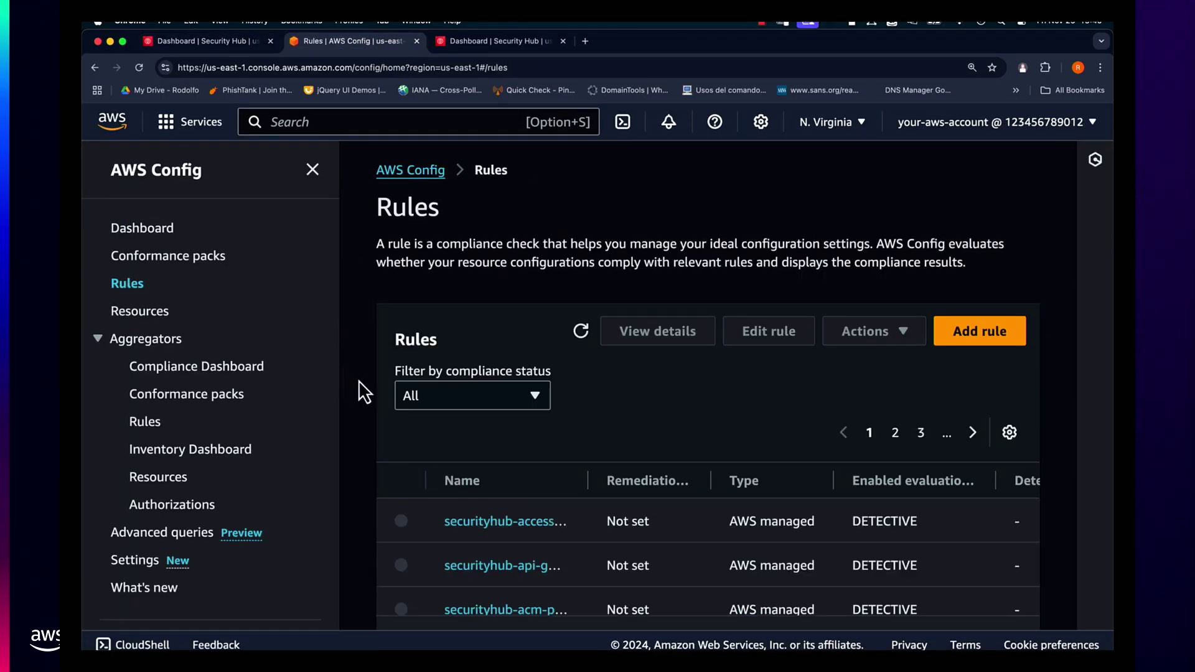
pyautogui.scroll(-4, 362, 381)
pyautogui.moveTo(588, 305); pyautogui.dragTo(823, 306)
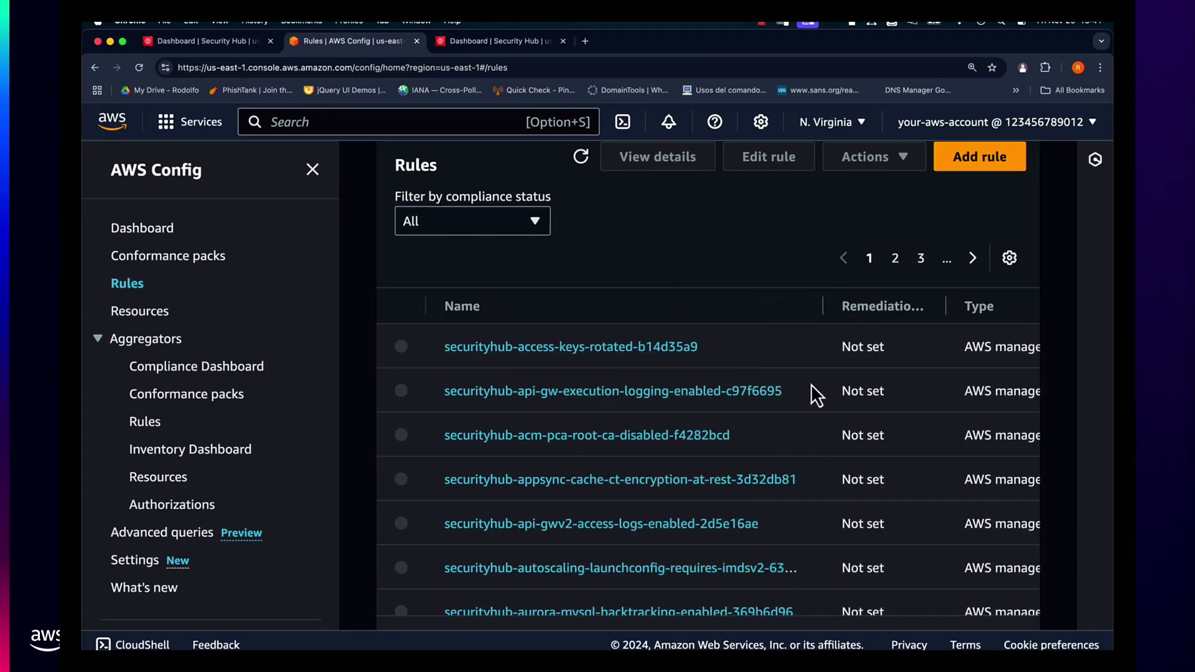
pyautogui.hscroll(5, 805, 390)
pyautogui.hscroll(-5, 784, 386)
# - Open the securityhub-access-keys-rotated rule and examine its details, parameters and resources in scope
pyautogui.click(555, 347)
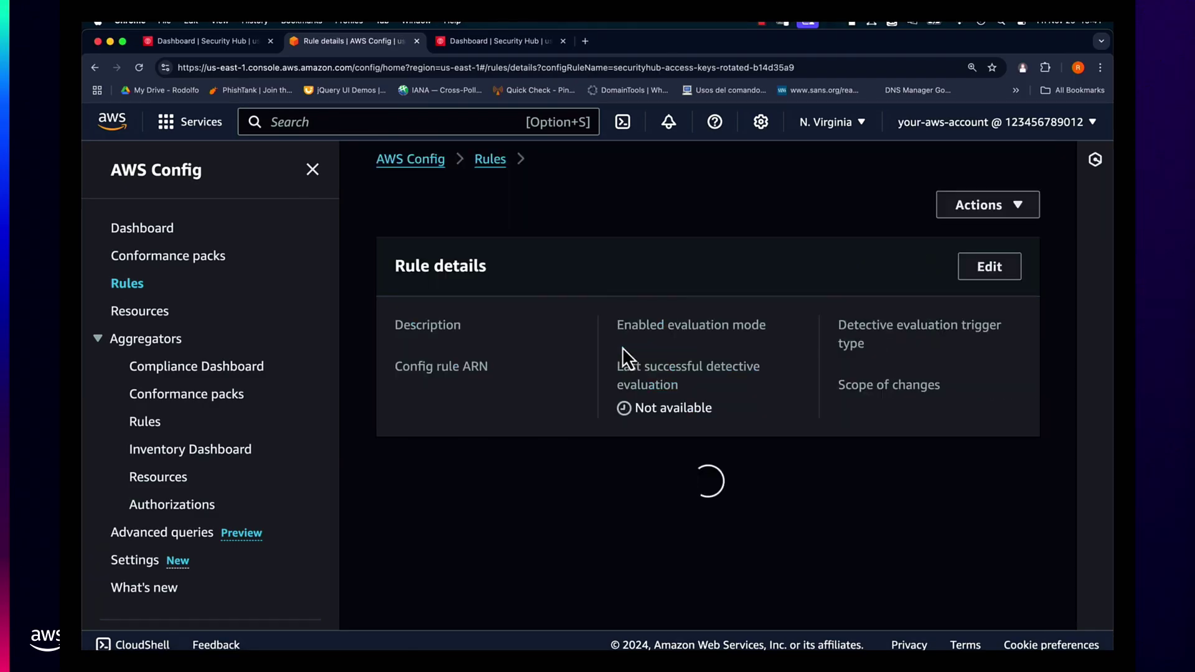
pyautogui.scroll(-3, 671, 403)
pyautogui.scroll(-2, 665, 399)
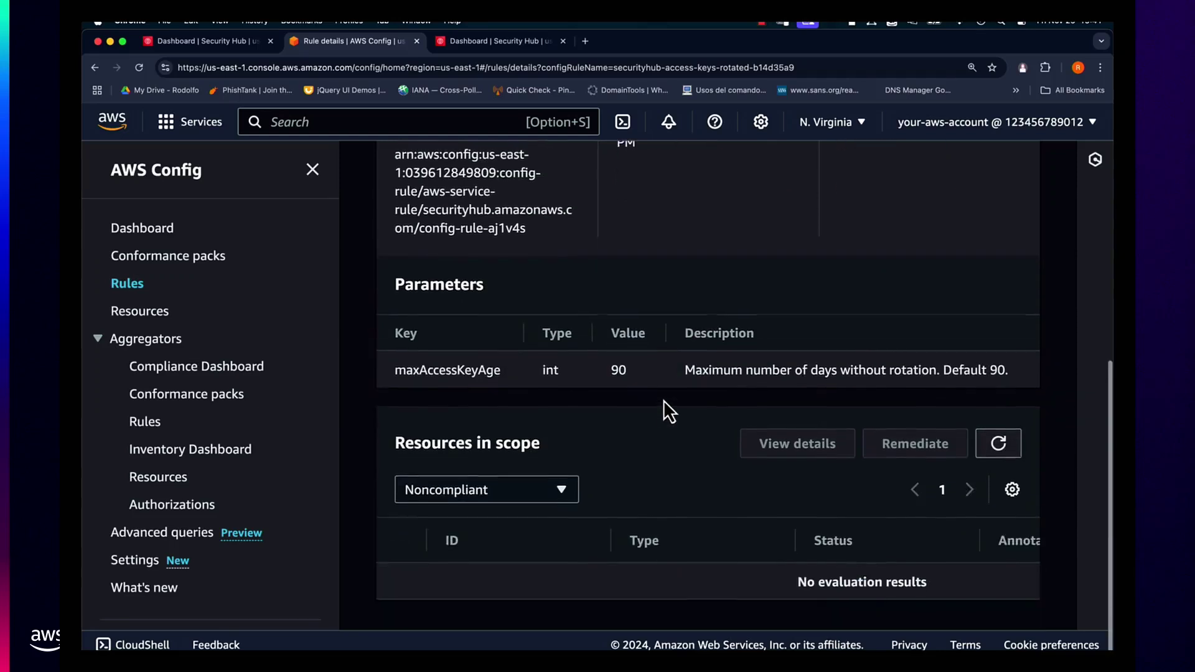
pyautogui.scroll(4, 666, 399)
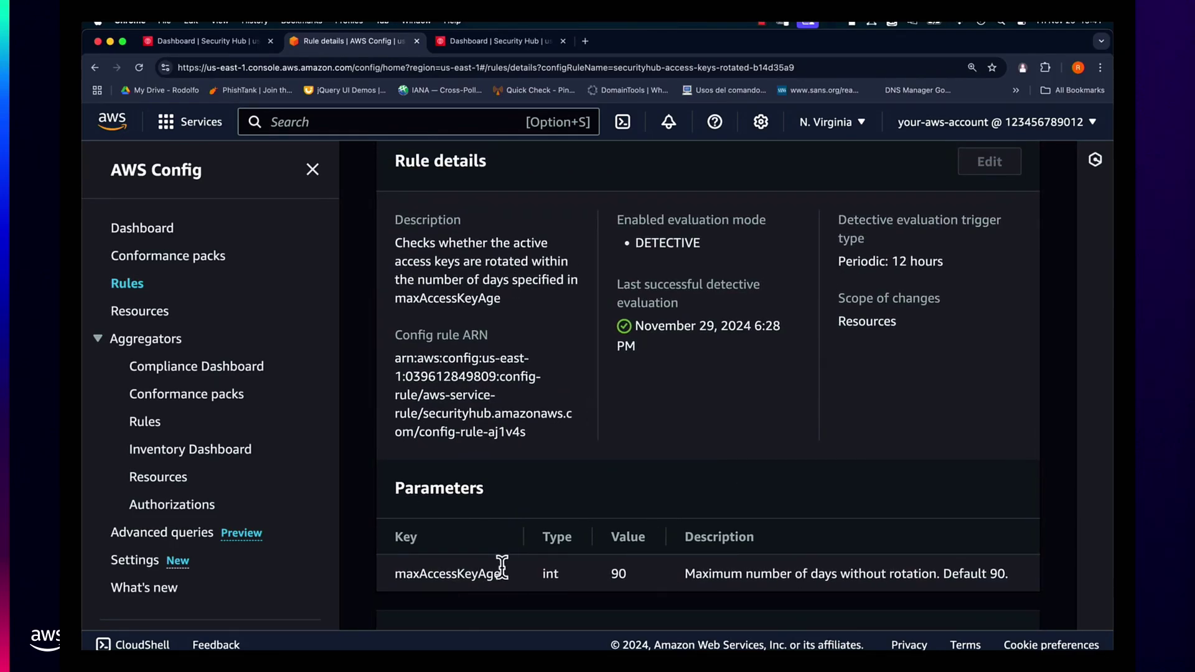
pyautogui.scroll(4, 499, 566)
# - Switch back to the Security Hub summary, dismiss the search results and inspect the S3 buckets with the most findings
pyautogui.click(206, 42)
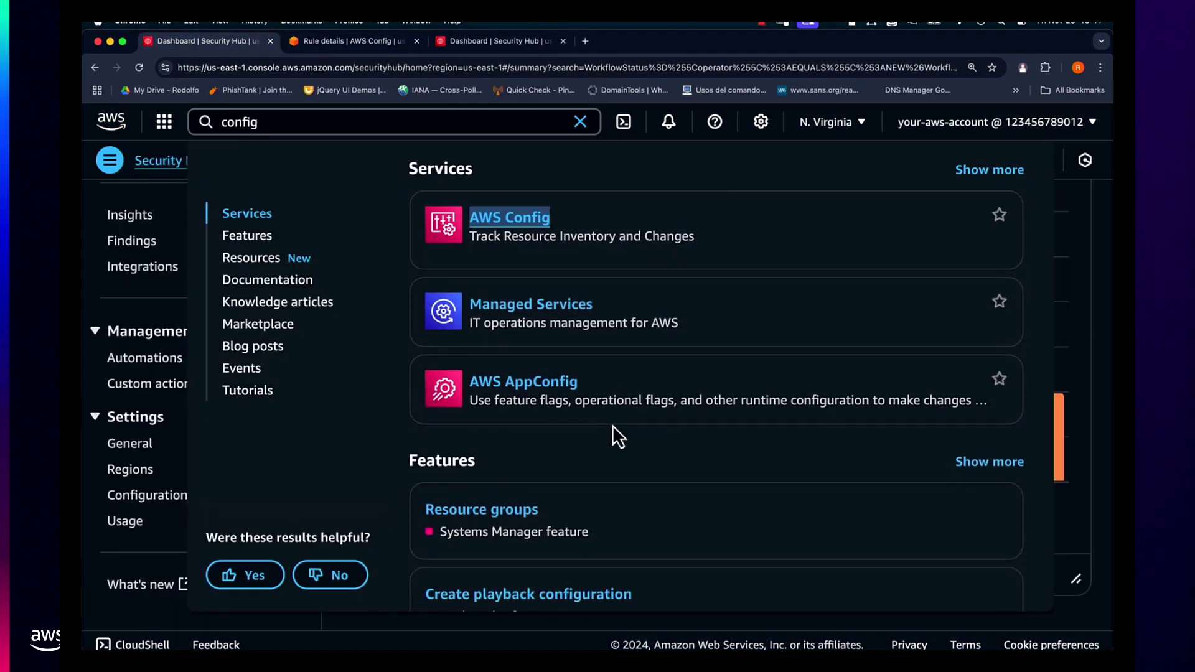
pyautogui.click(181, 305)
pyautogui.moveTo(478, 377)
pyautogui.scroll(2, 478, 377)
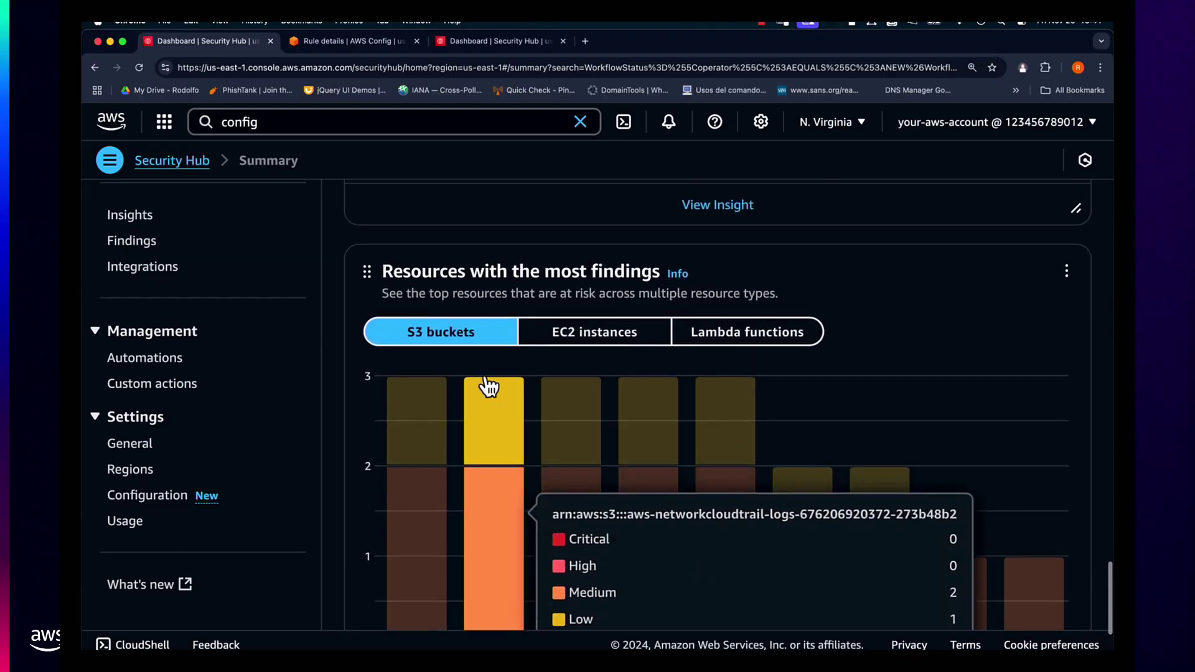